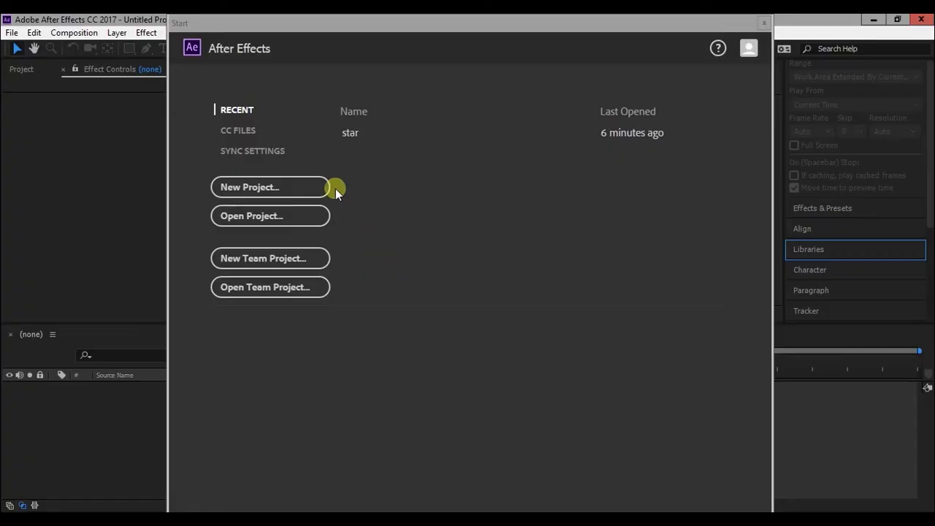
Start a new project and create a 1920 x 1080 composition named "star wars" with a 10-second duration
{"action": "left_click", "coordinate": [322, 185]}
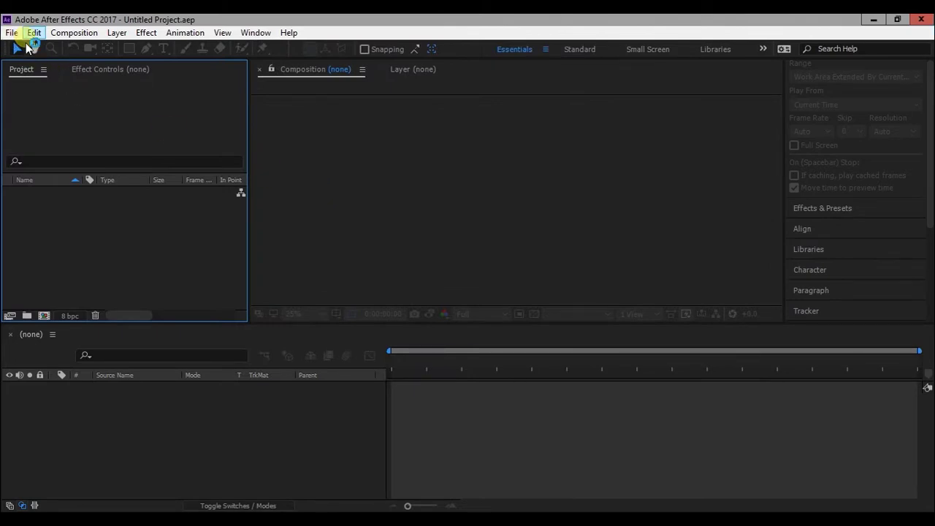
{"action": "left_click", "coordinate": [82, 32]}
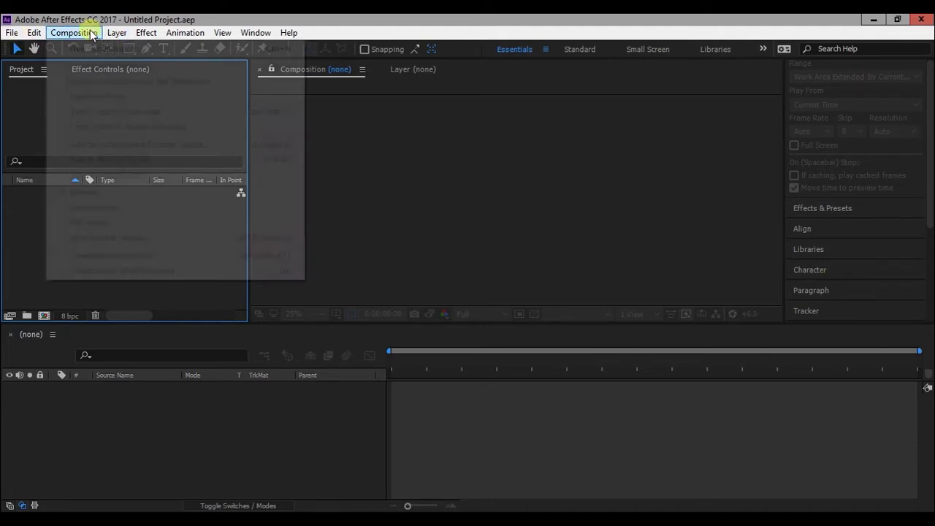
{"action": "left_click", "coordinate": [107, 48]}
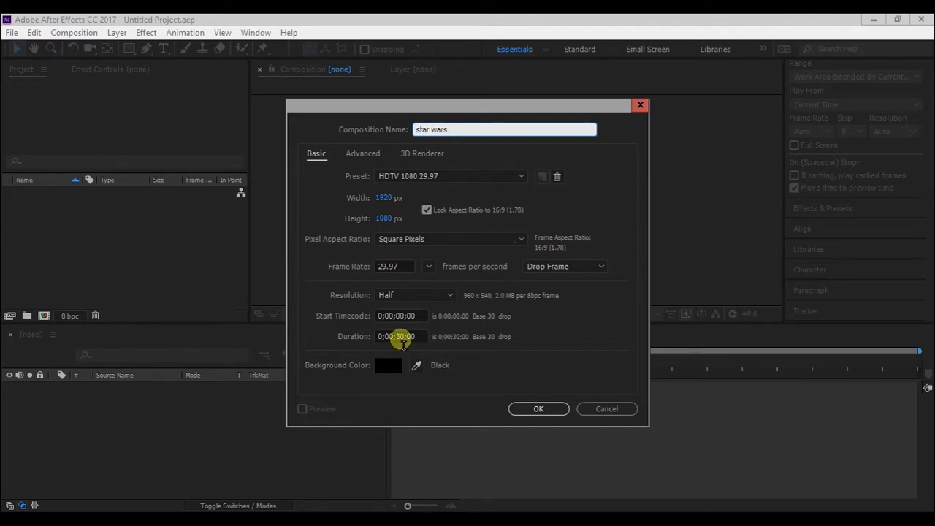
{"action": "left_click", "coordinate": [401, 338]}
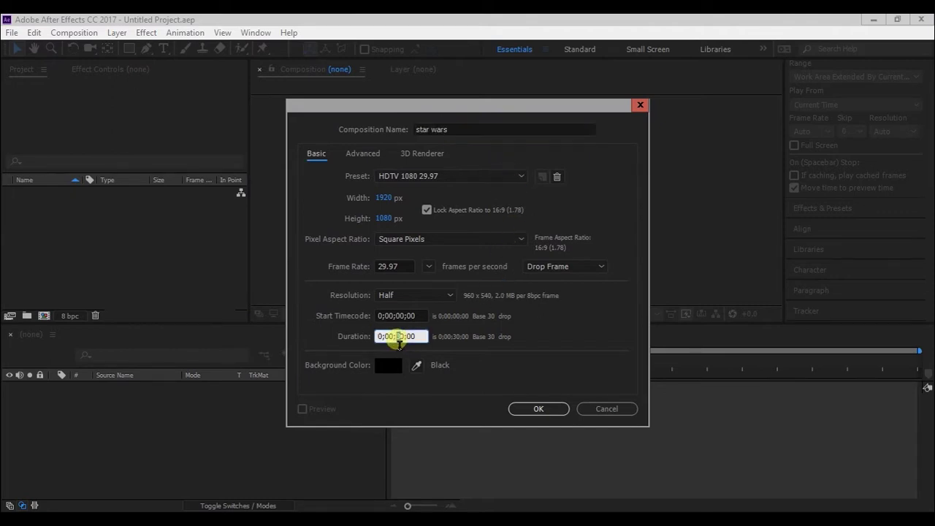
{"action": "left_click", "coordinate": [540, 409]}
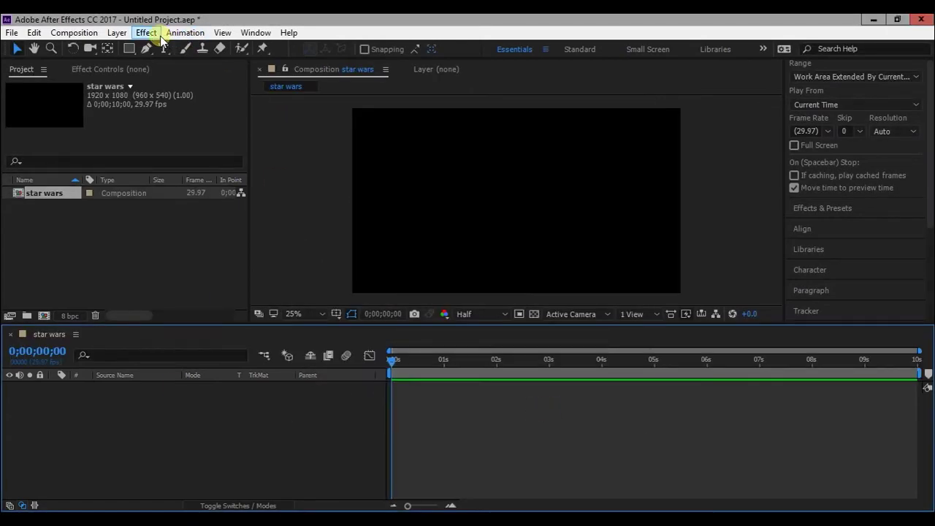
Add a black solid layer matching the composition size
{"action": "left_click", "coordinate": [118, 33]}
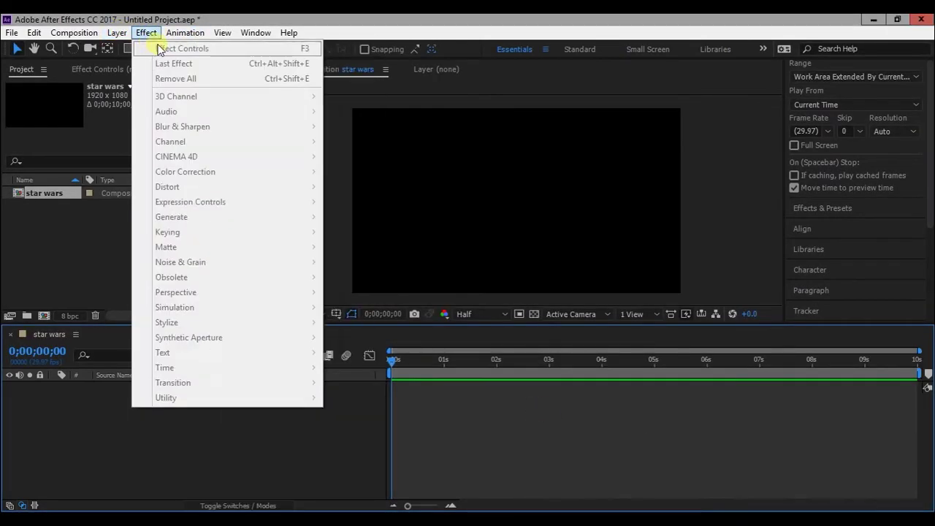
{"action": "mouse_move", "coordinate": [131, 46]}
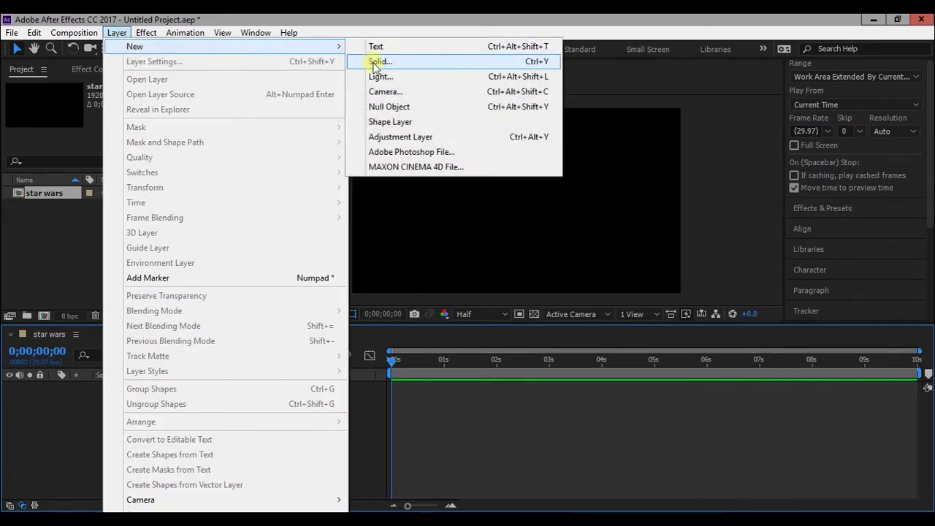
{"action": "left_click", "coordinate": [372, 62]}
{"action": "left_click", "coordinate": [472, 308]}
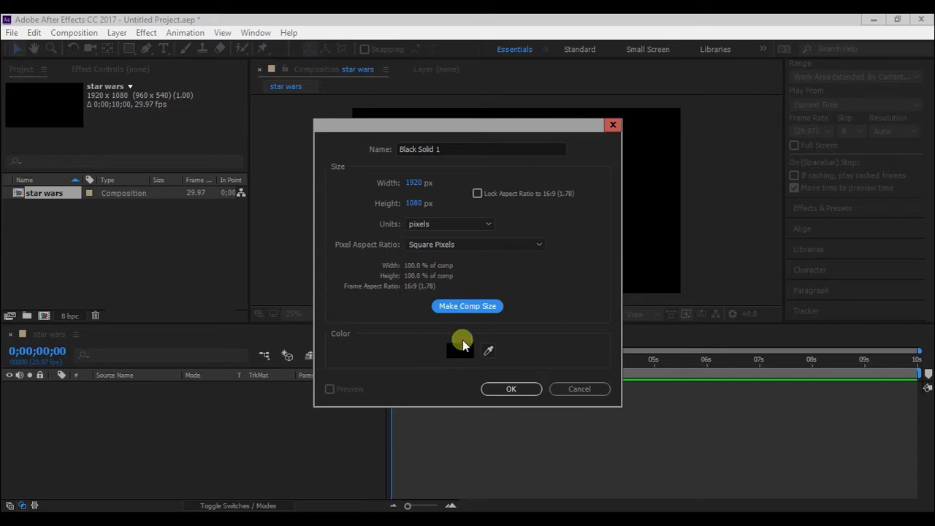
{"action": "left_click", "coordinate": [458, 349]}
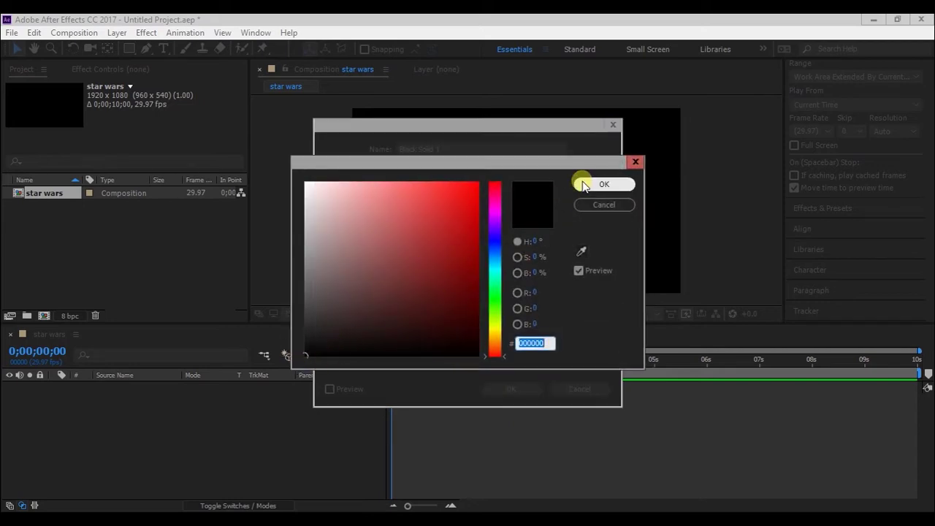
{"action": "left_click", "coordinate": [588, 184]}
{"action": "left_click", "coordinate": [525, 393]}
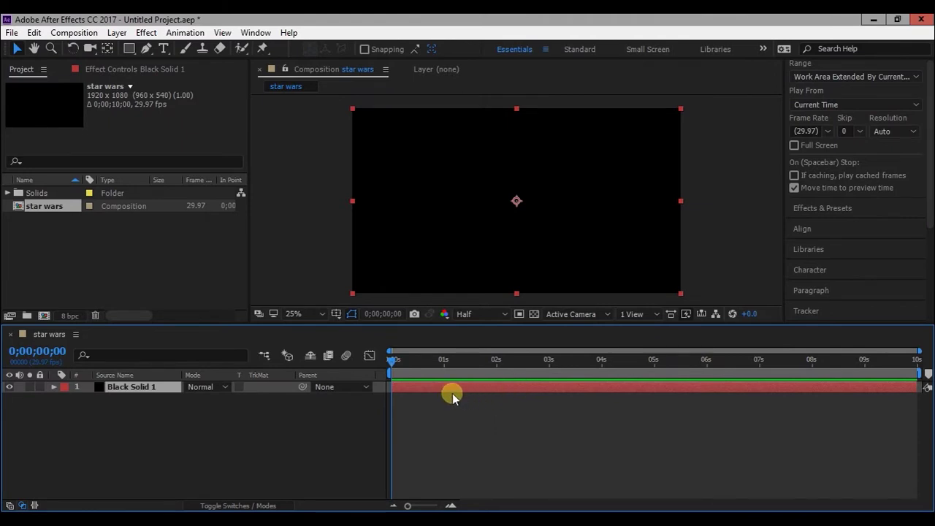
Find the Fractal Noise effect and apply it to the black solid
{"action": "left_click", "coordinate": [823, 208]}
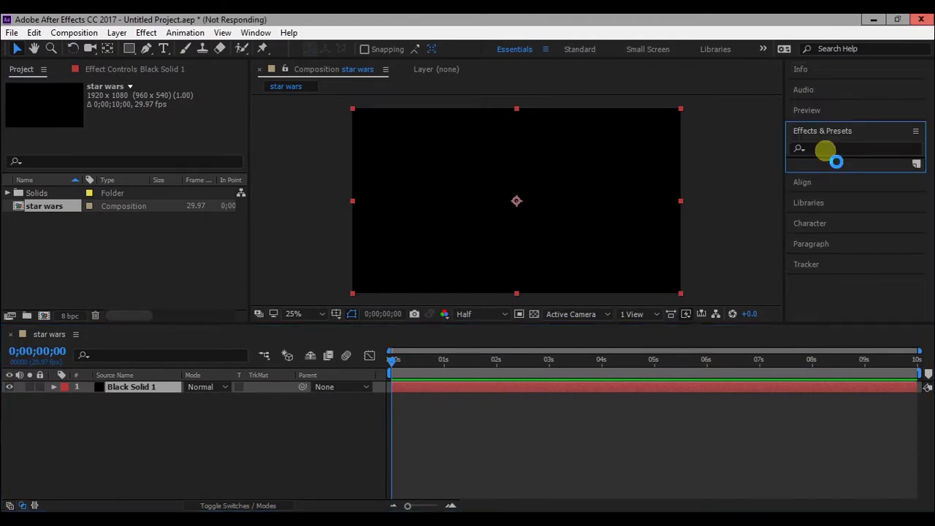
{"action": "left_click", "coordinate": [825, 150]}
{"action": "type", "text": "fractal noi"}
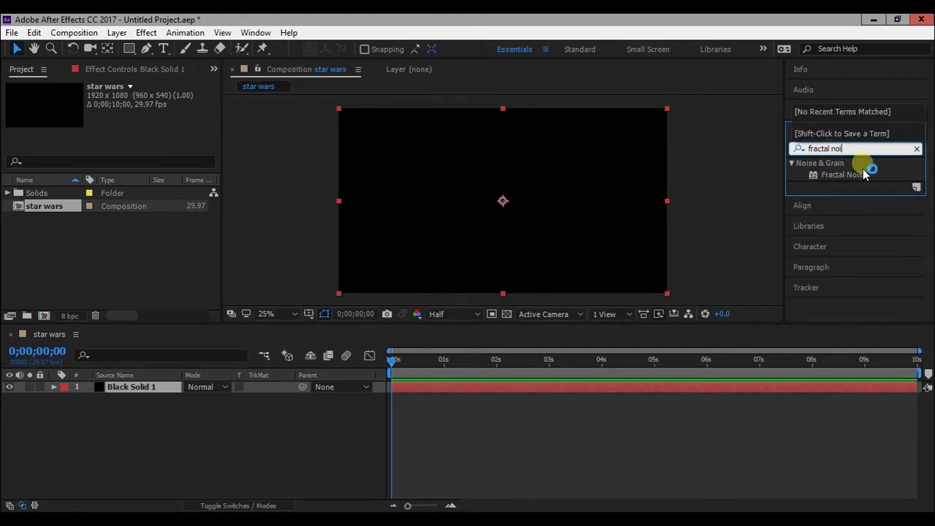
{"action": "double_click", "coordinate": [848, 175]}
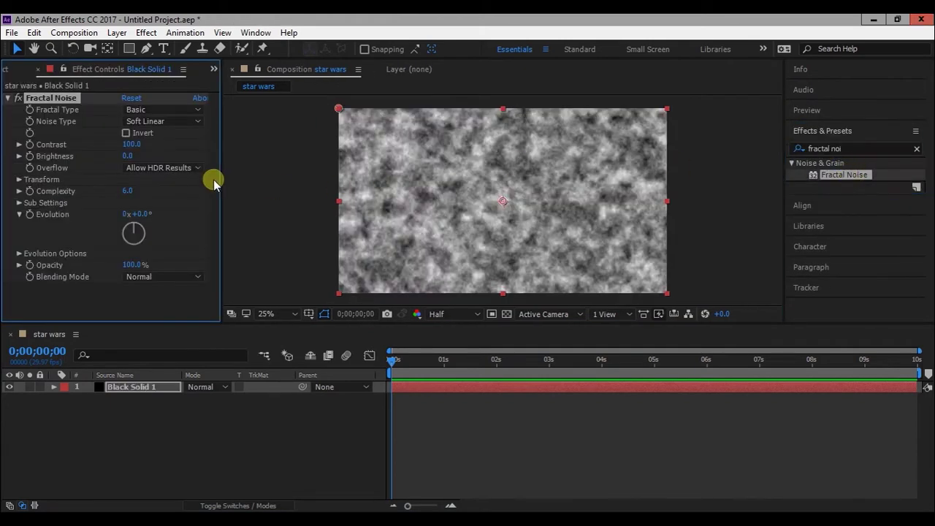
Tune the Fractal Noise into a sparse starfield with Contrast 524, Brightness -190 and Transform Scale 20
{"action": "left_click_drag", "start_coordinate": [133, 145], "coordinate": [298, 125]}
{"action": "left_click", "coordinate": [132, 144]}
{"action": "key", "text": "Return"}
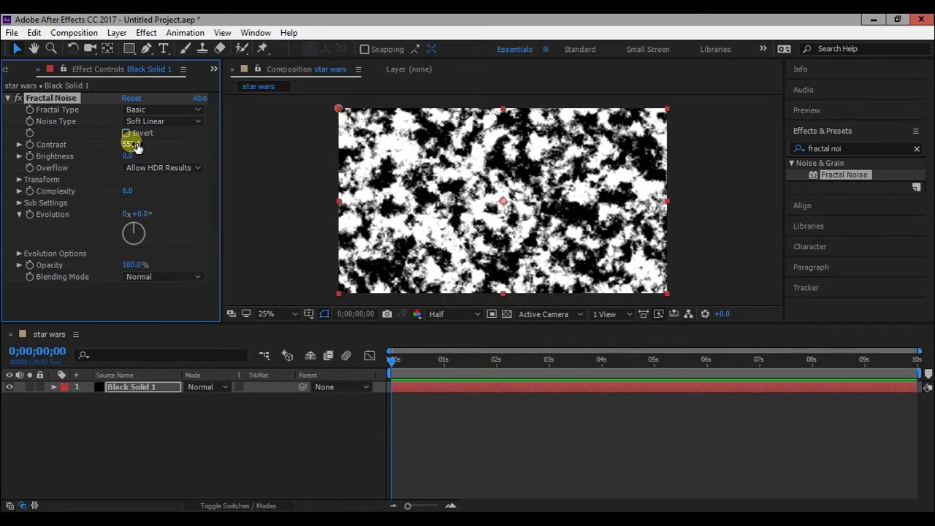
{"action": "left_click_drag", "start_coordinate": [128, 154], "coordinate": [51, 155]}
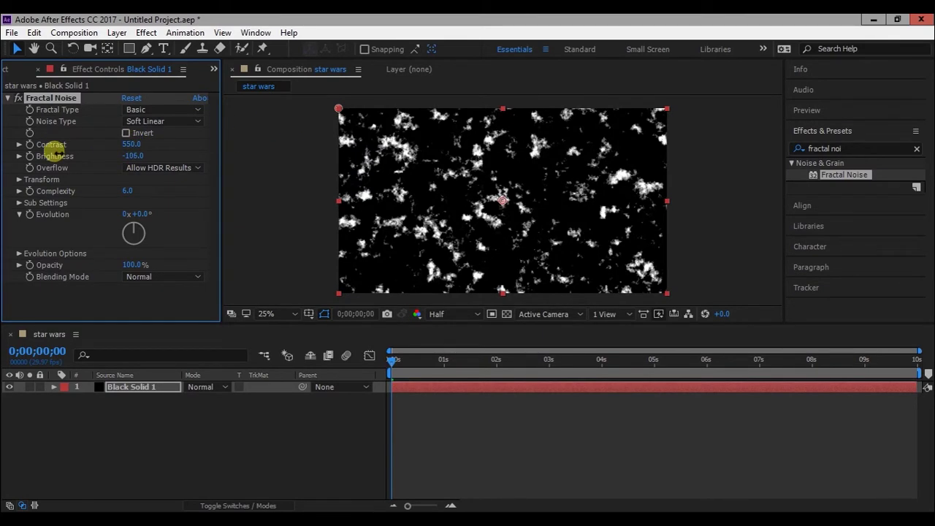
{"action": "left_click", "coordinate": [19, 179]}
{"action": "left_click_drag", "start_coordinate": [136, 219], "coordinate": [73, 214]}
{"action": "type", "text": "25"}
{"action": "key", "text": "Return"}
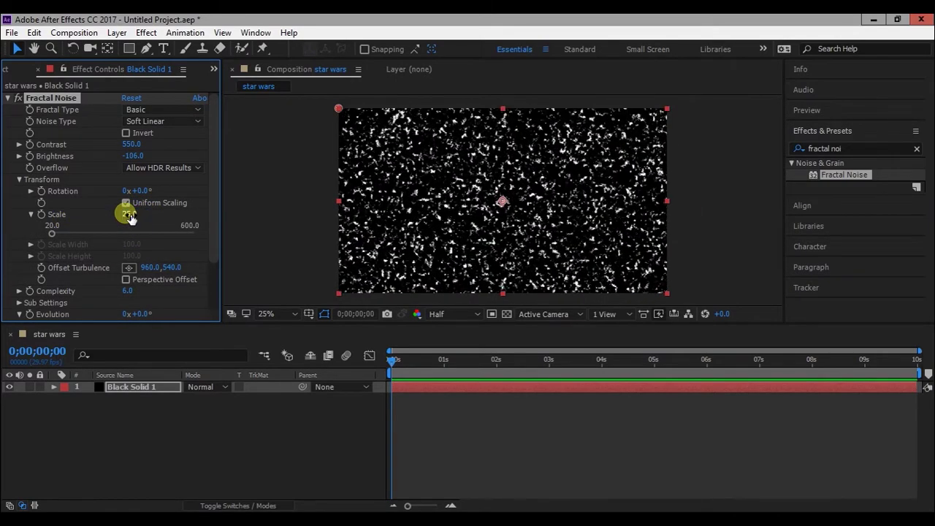
{"action": "left_click_drag", "start_coordinate": [131, 156], "coordinate": [83, 166]}
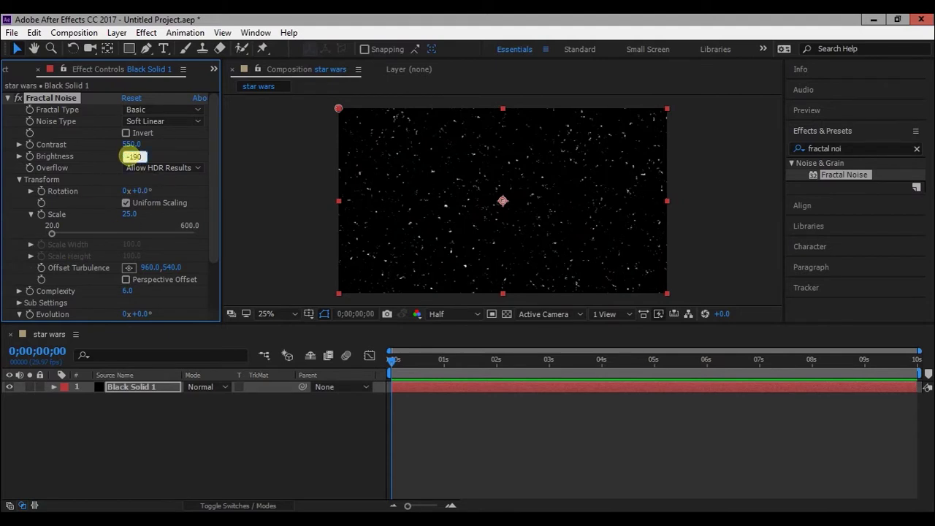
{"action": "mouse_move", "coordinate": [139, 144]}
{"action": "left_mouse_down"}
{"action": "mouse_move", "coordinate": [163, 149]}
{"action": "mouse_move", "coordinate": [123, 150]}
{"action": "left_mouse_up"}
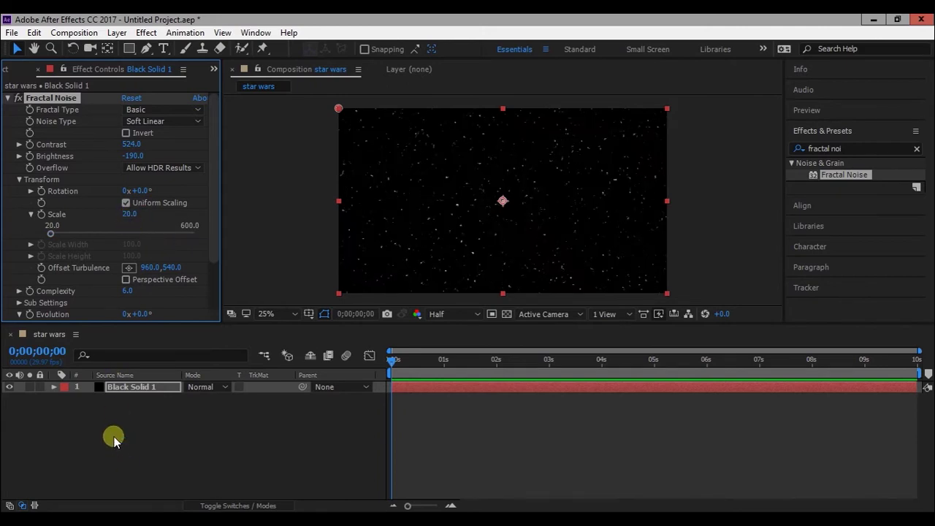
{"action": "left_click", "coordinate": [9, 98]}
{"action": "left_click", "coordinate": [136, 418]}
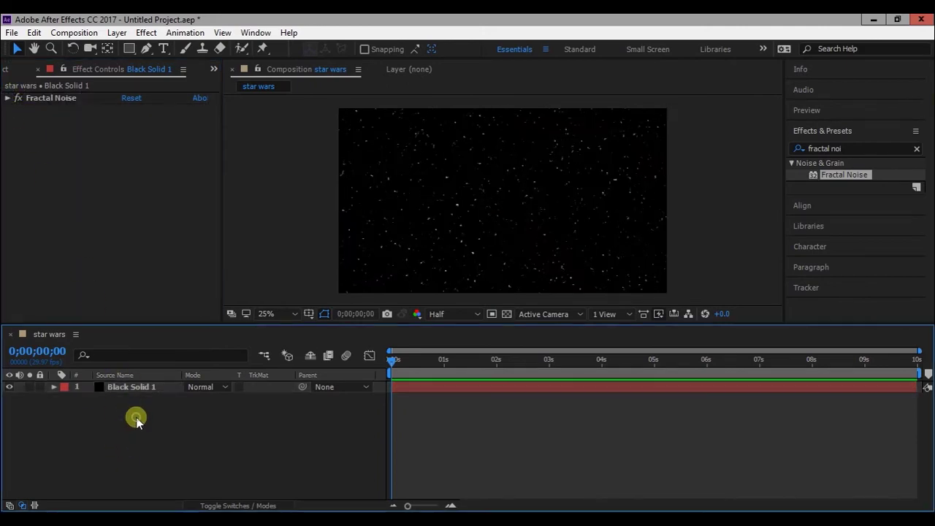
Add a text layer reading "STAR" in the STARWARS font near the upper part of the frame
{"action": "left_click", "coordinate": [146, 387]}
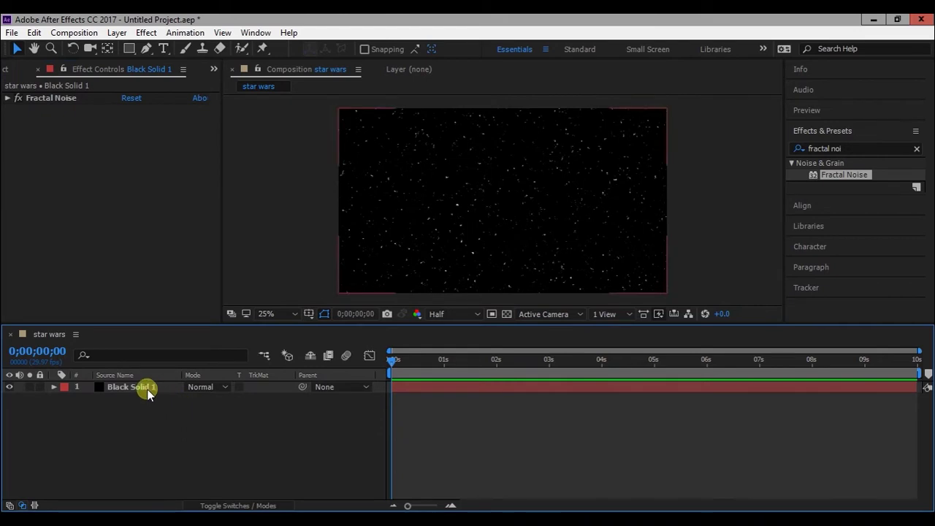
{"action": "left_click", "coordinate": [164, 48]}
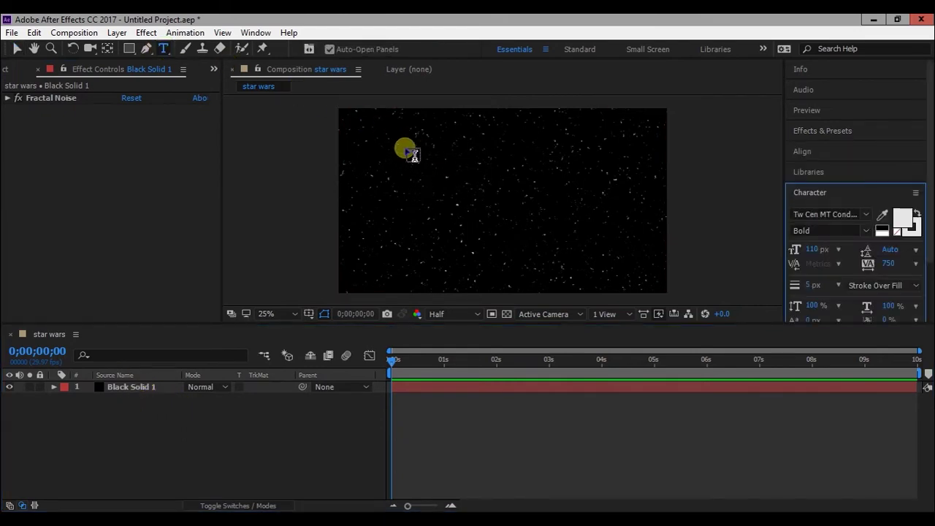
{"action": "left_click", "coordinate": [405, 153]}
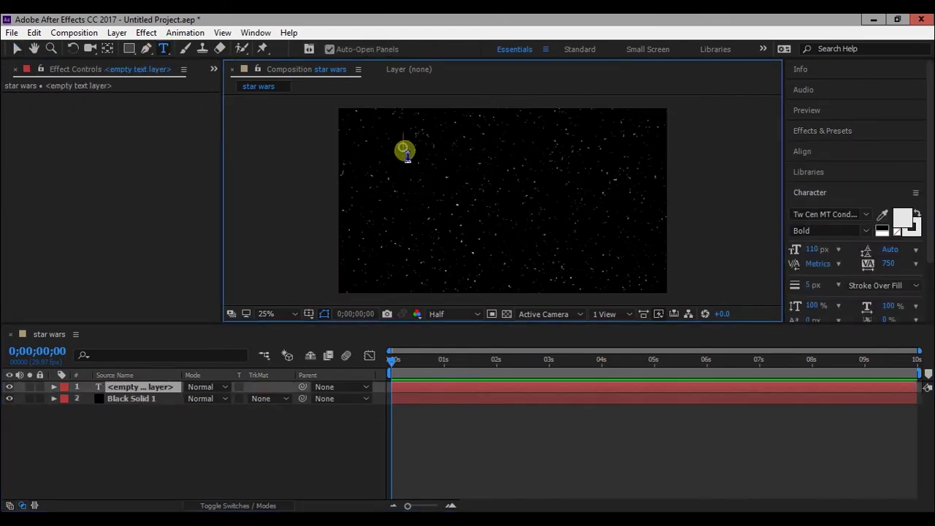
{"action": "left_click", "coordinate": [845, 214]}
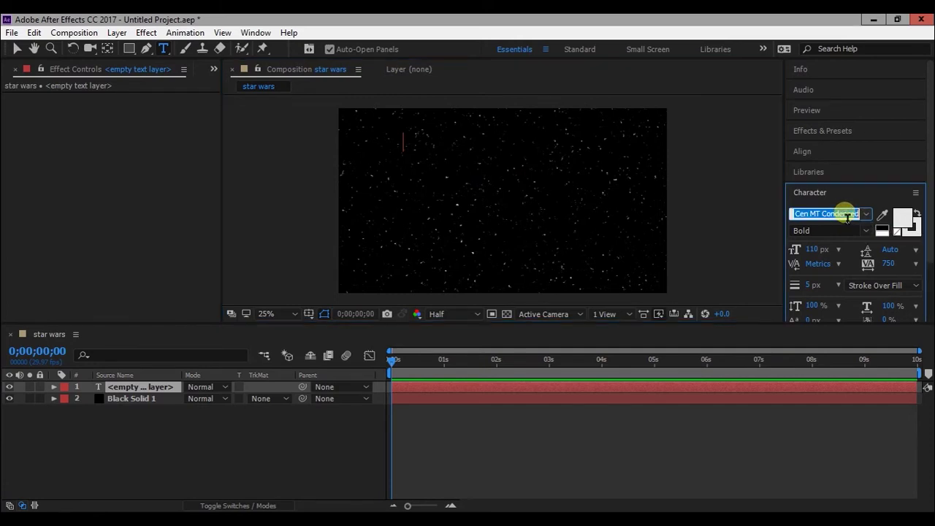
{"action": "type", "text": "star"}
{"action": "left_click", "coordinate": [839, 243]}
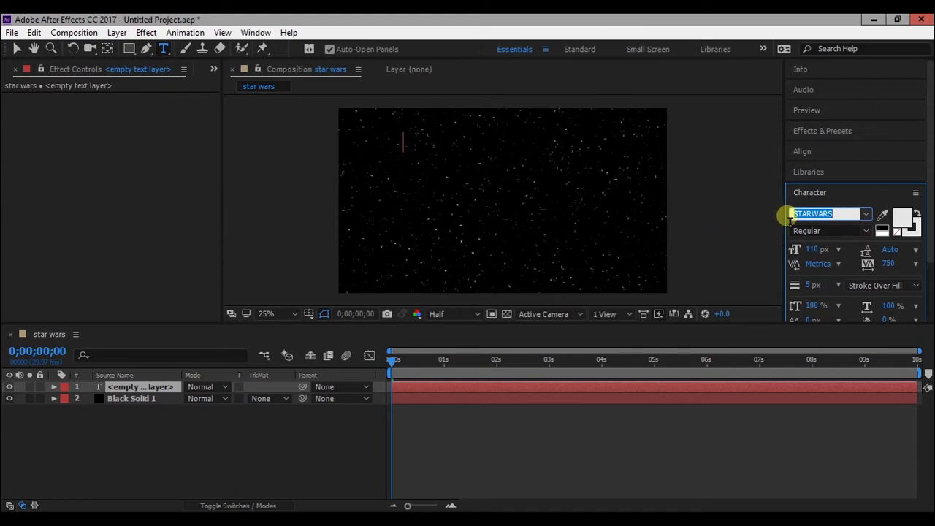
{"action": "key", "text": "Return"}
{"action": "type", "text": "STAR"}
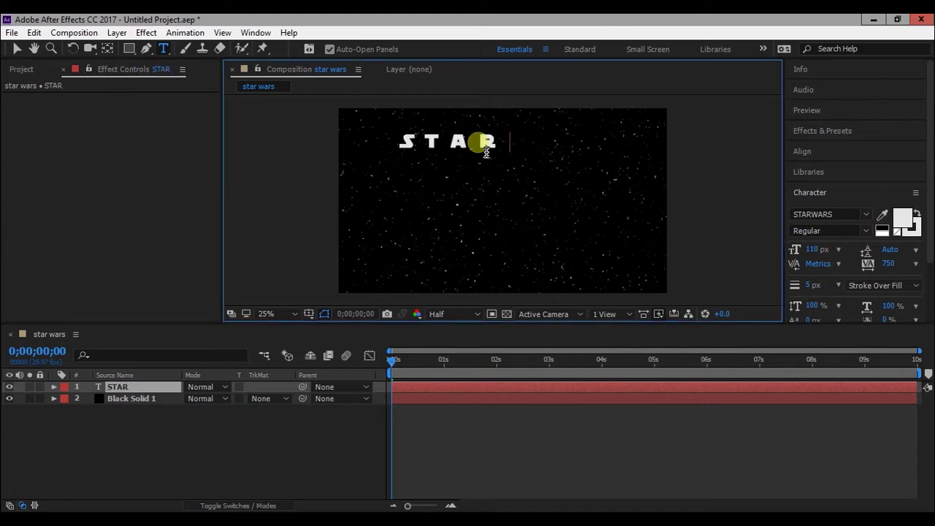
Enlarge the STAR text to about 269 px and move it slightly lower in the frame
{"action": "left_click_drag", "start_coordinate": [516, 142], "coordinate": [375, 146]}
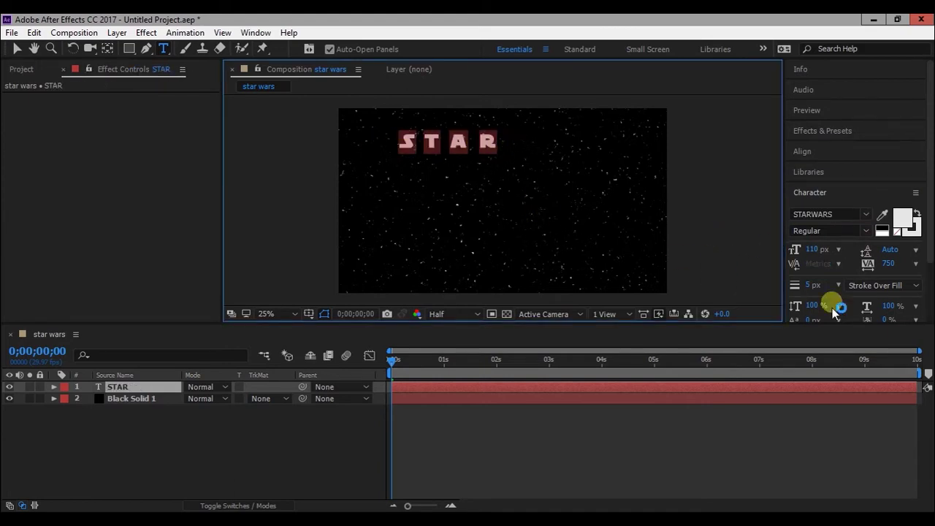
{"action": "left_click_drag", "start_coordinate": [809, 250], "coordinate": [894, 265]}
{"action": "left_click", "coordinate": [616, 182]}
{"action": "left_click_drag", "start_coordinate": [809, 249], "coordinate": [853, 257]}
{"action": "key", "text": "Caps_Lock"}
{"action": "key", "text": "Caps_Lock"}
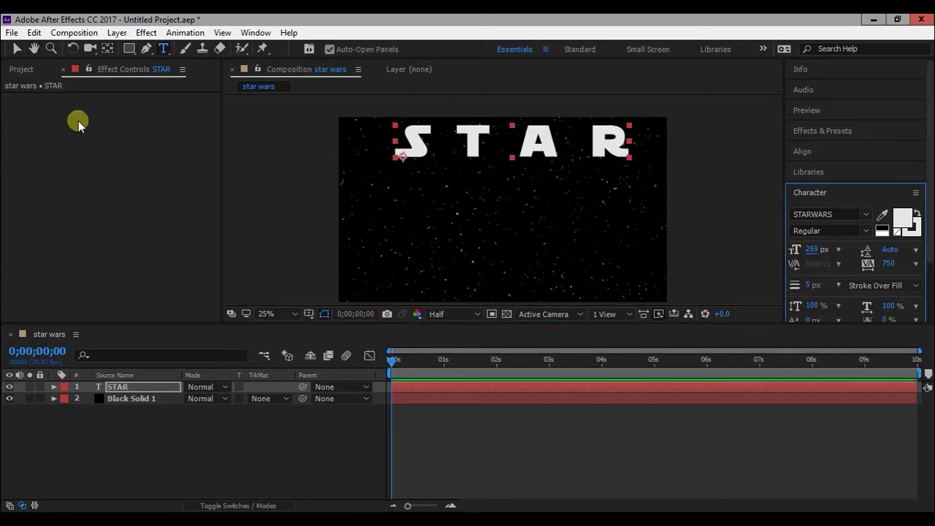
{"action": "left_click", "coordinate": [17, 48]}
{"action": "left_click_drag", "start_coordinate": [418, 139], "coordinate": [412, 163]}
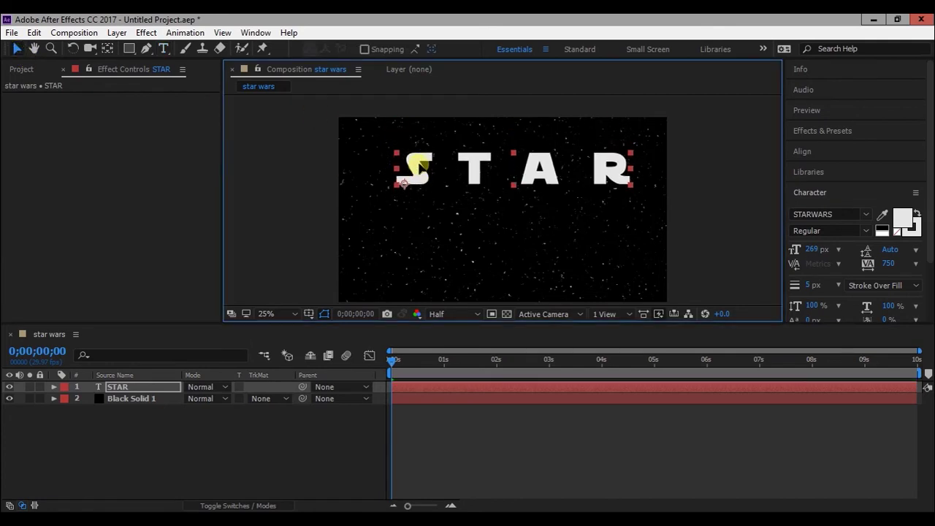
Tighten the letter spacing of the STAR text by setting its tracking to 160
{"action": "left_click_drag", "start_coordinate": [894, 265], "coordinate": [700, 270]}
{"action": "left_click", "coordinate": [888, 264]}
{"action": "type", "text": "500"}
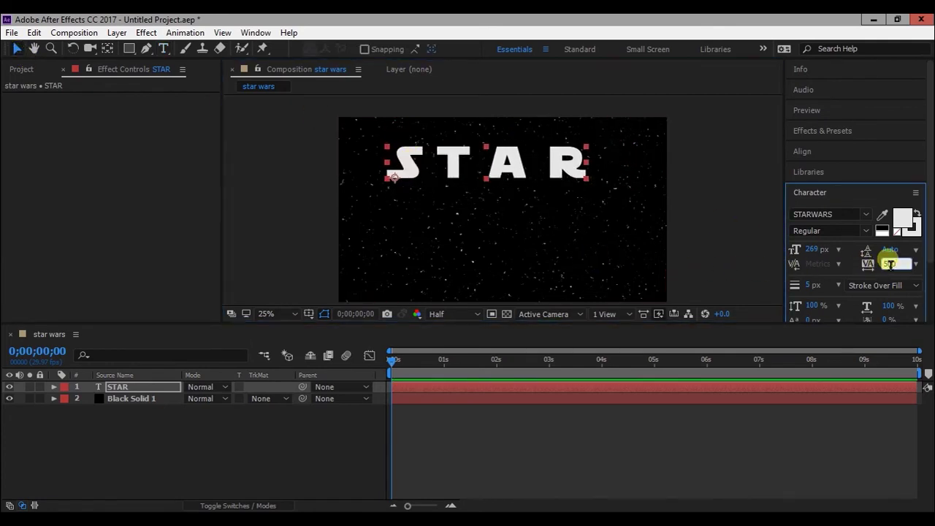
{"action": "key", "text": "BackSpace"}
{"action": "key", "text": "BackSpace"}
{"action": "key", "text": "BackSpace"}
{"action": "type", "text": "400"}
{"action": "key", "text": "BackSpace"}
{"action": "key", "text": "BackSpace"}
{"action": "key", "text": "BackSpace"}
{"action": "type", "text": "200"}
{"action": "key", "text": "BackSpace"}
{"action": "key", "text": "BackSpace"}
{"action": "key", "text": "BackSpace"}
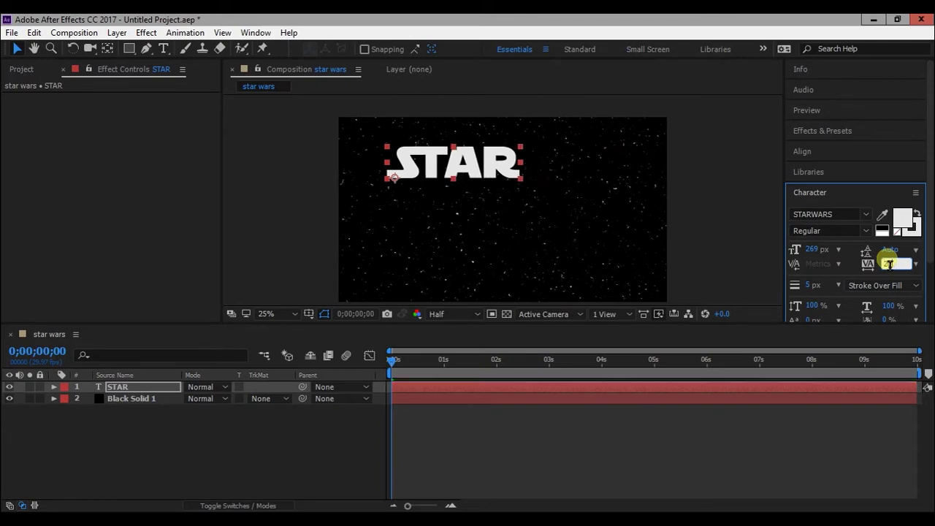
{"action": "type", "text": "160"}
{"action": "key", "text": "Return"}
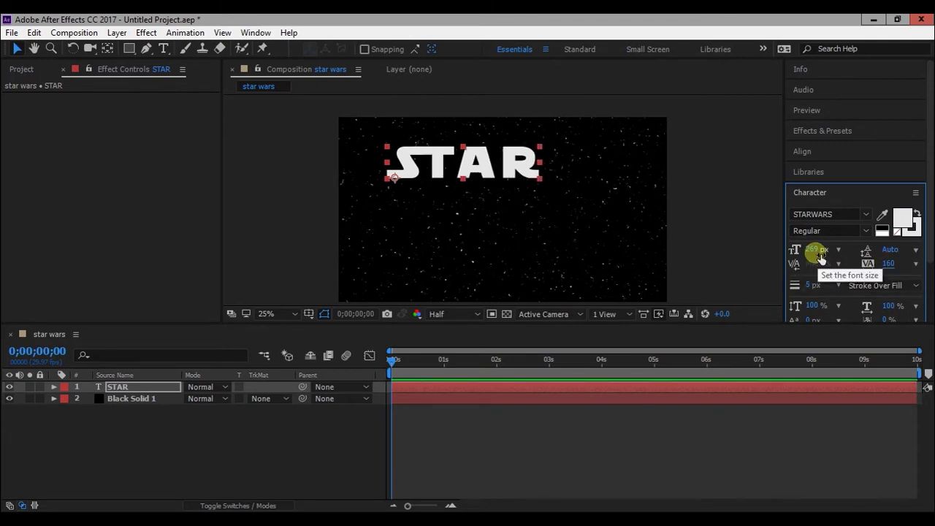
Enlarge the STAR text to about 402 px and center it horizontally in the composition
{"action": "left_click_drag", "start_coordinate": [799, 252], "coordinate": [919, 257]}
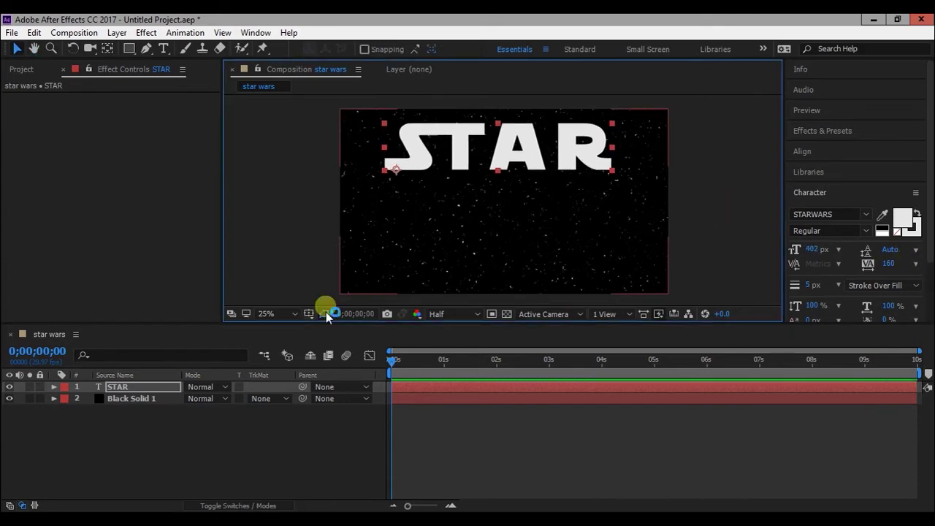
{"action": "left_click", "coordinate": [802, 151]}
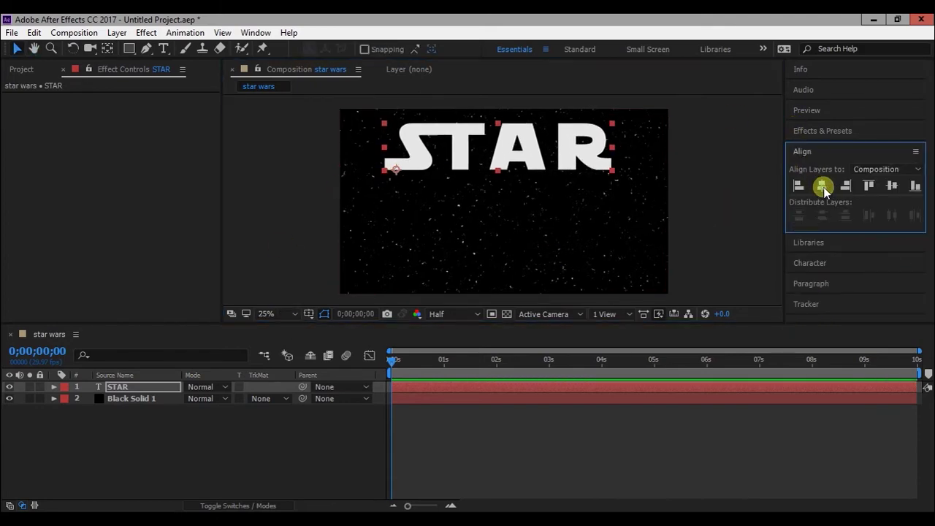
Change the fill color of the STAR text to black (000000)
{"action": "left_click", "coordinate": [811, 262]}
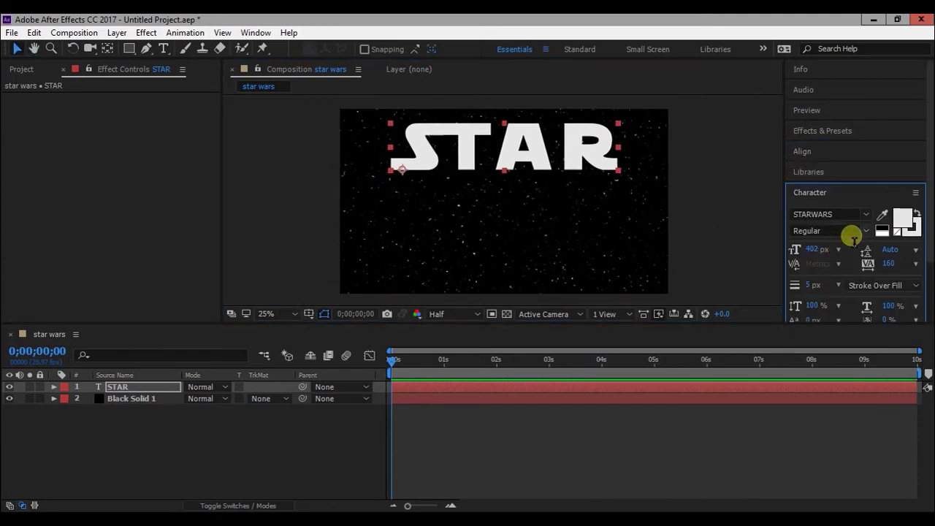
{"action": "left_click", "coordinate": [902, 216]}
{"action": "left_click_drag", "start_coordinate": [345, 326], "coordinate": [259, 374]}
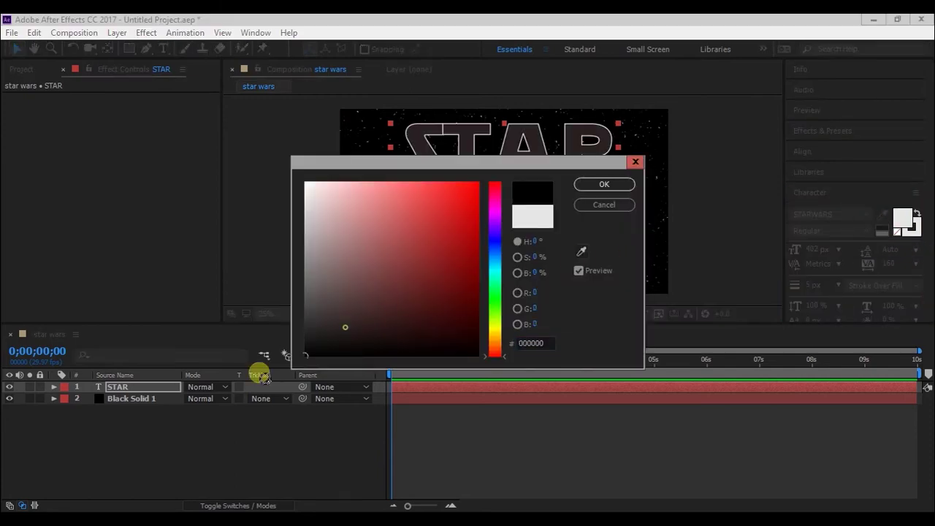
{"action": "left_click", "coordinate": [603, 186]}
Change the stroke color of the STAR text to bright red
{"action": "left_click", "coordinate": [911, 233]}
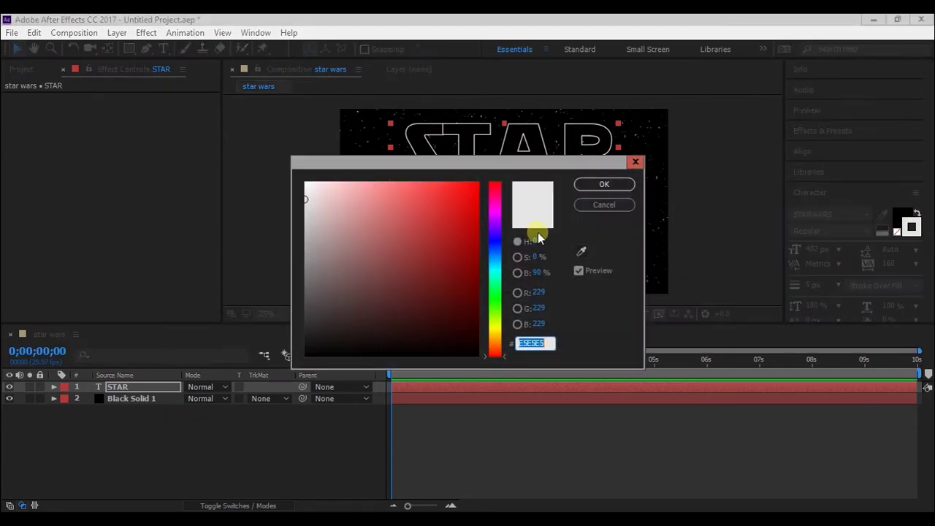
{"action": "left_click", "coordinate": [477, 192]}
{"action": "left_click", "coordinate": [603, 185]}
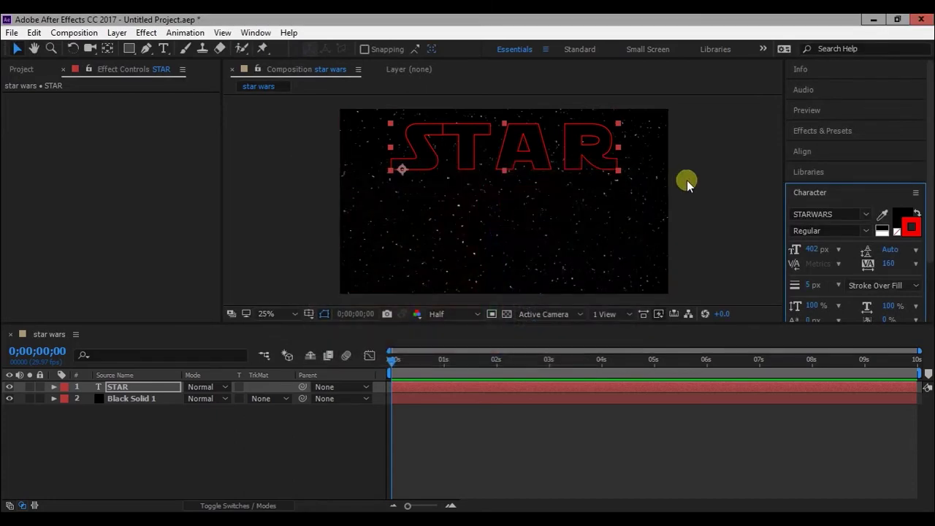
Set the STAR text to All Fills Over All Strokes and its stroke width to 18 px
{"action": "left_click", "coordinate": [877, 285]}
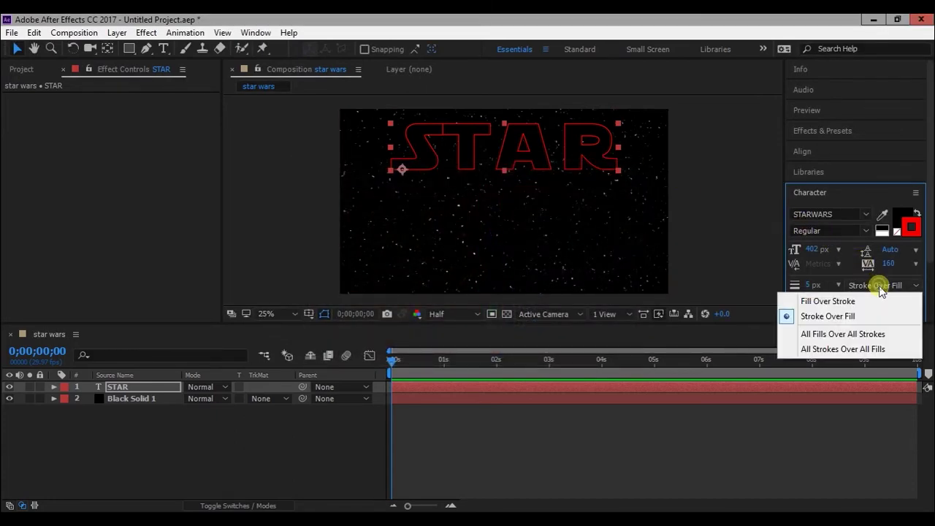
{"action": "left_click", "coordinate": [840, 334]}
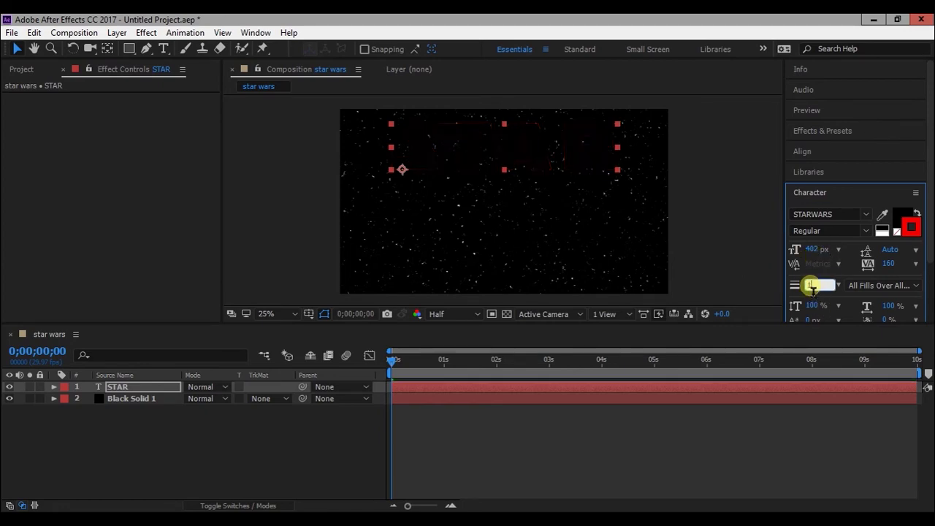
{"action": "type", "text": "10"}
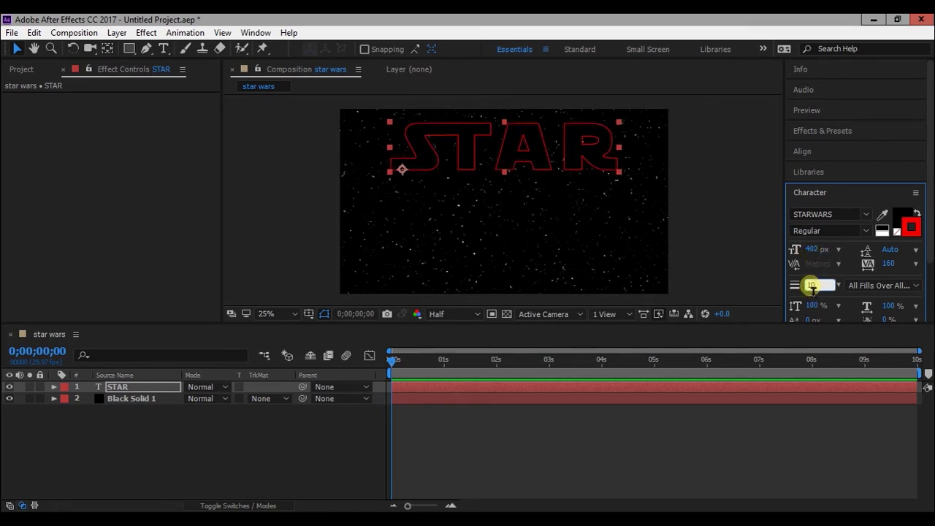
{"action": "type", "text": "12"}
{"action": "key", "text": "BackSpace"}
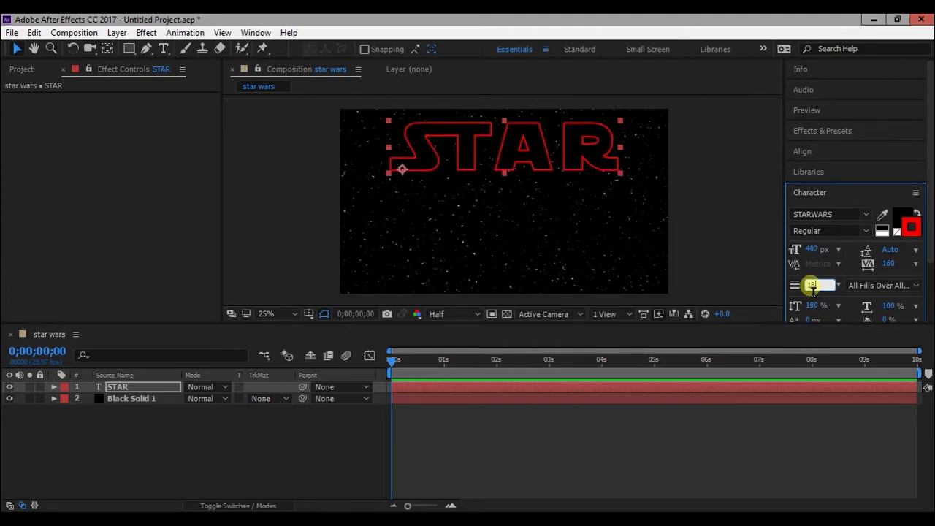
{"action": "left_click", "coordinate": [657, 265]}
Duplicate the STAR text layer
{"action": "left_click", "coordinate": [139, 392]}
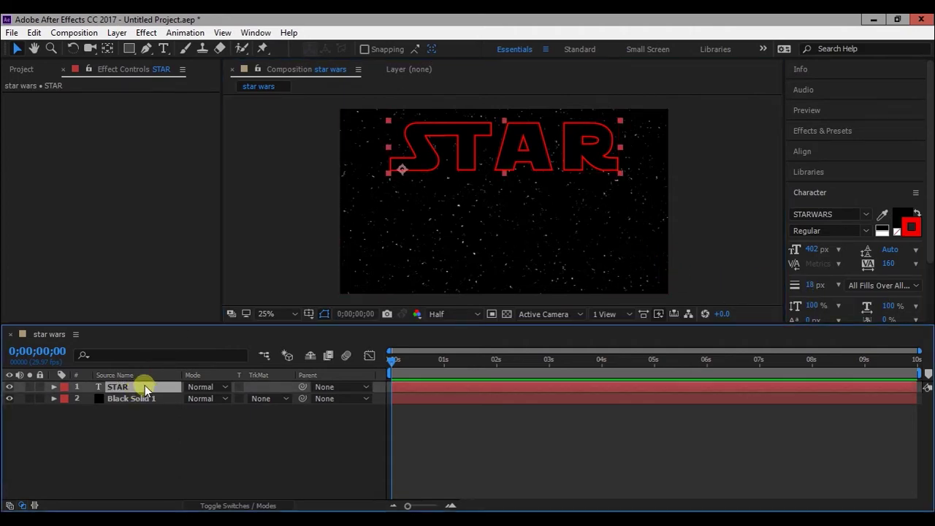
{"action": "key", "text": "ctrl+d"}
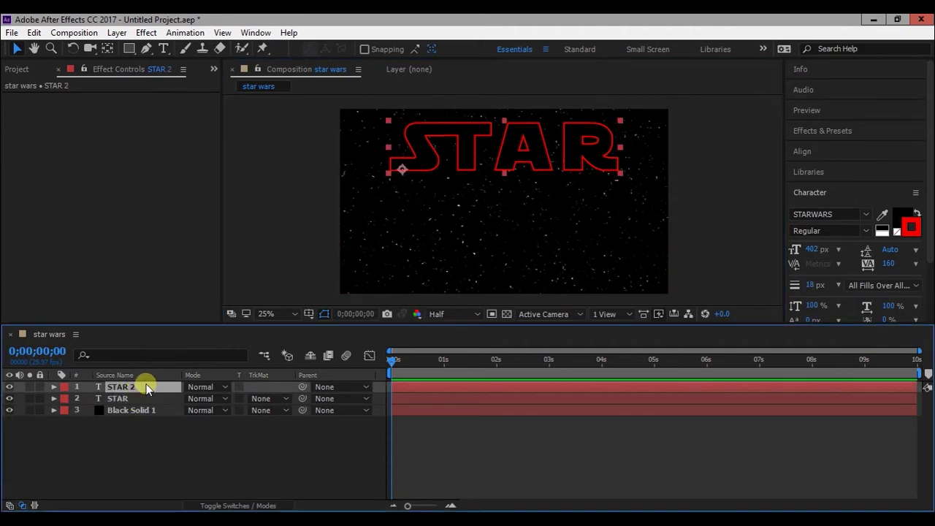
{"action": "left_click", "coordinate": [198, 388]}
Find the Gradient Ramp effect and apply it to the duplicated STAR 2 layer
{"action": "left_click", "coordinate": [825, 131]}
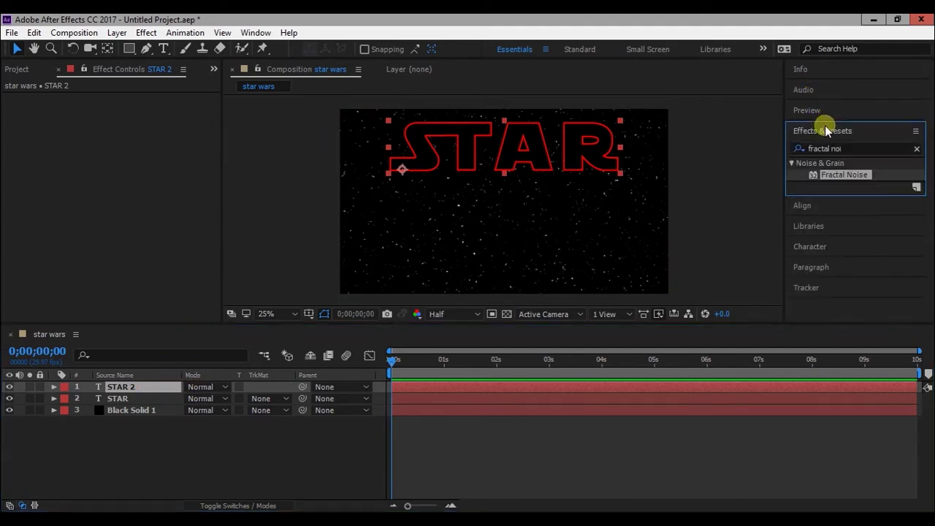
{"action": "left_click_drag", "start_coordinate": [852, 150], "coordinate": [799, 150]}
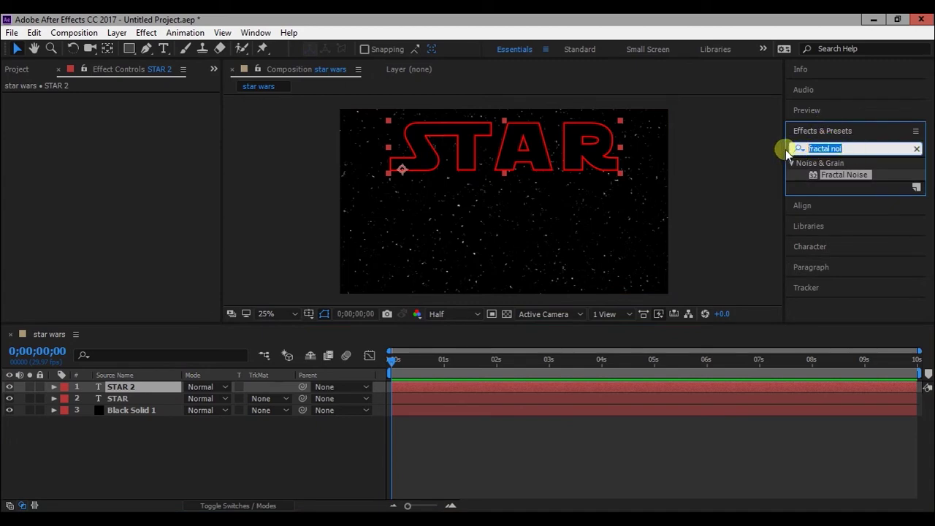
{"action": "type", "text": "gra"}
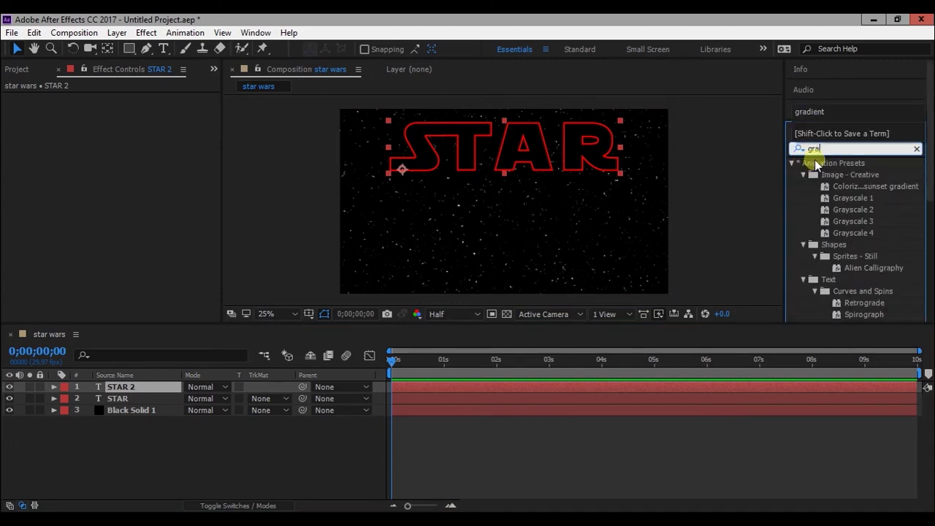
{"action": "type", "text": "di"}
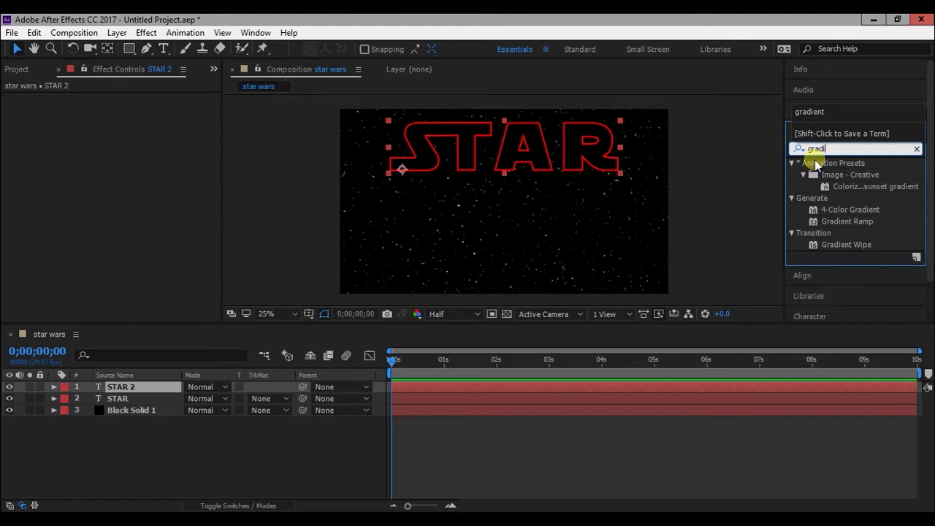
{"action": "double_click", "coordinate": [840, 220]}
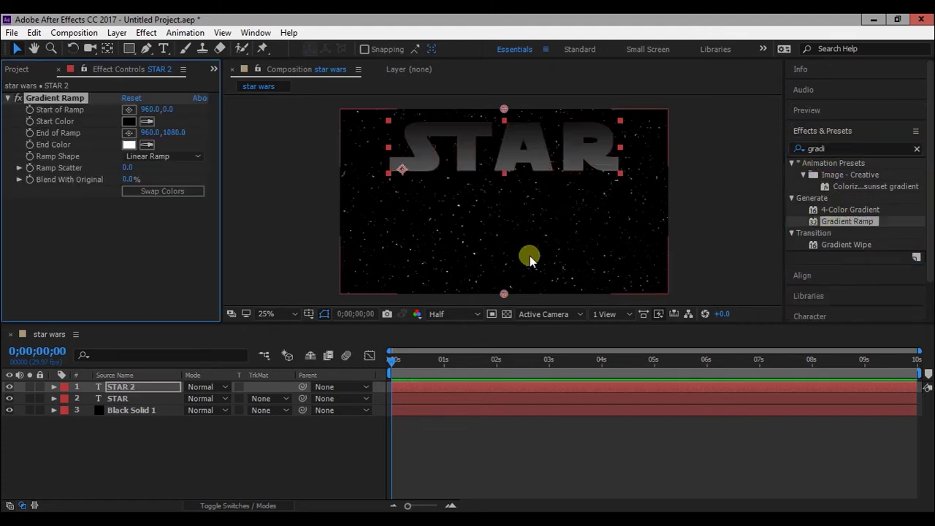
Make the gradient a Radial Ramp starting at the lettering's center, about 960, 236, and ending beyond the R, about 1804, 232
{"action": "left_click", "coordinate": [163, 156]}
{"action": "left_click", "coordinate": [175, 188]}
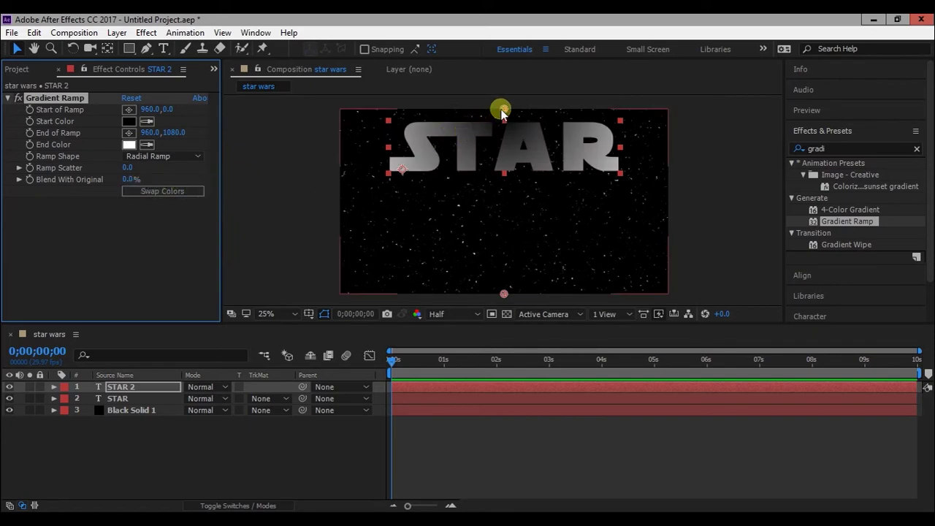
{"action": "left_click_drag", "start_coordinate": [504, 111], "coordinate": [504, 149]}
{"action": "left_click_drag", "start_coordinate": [504, 295], "coordinate": [645, 148]}
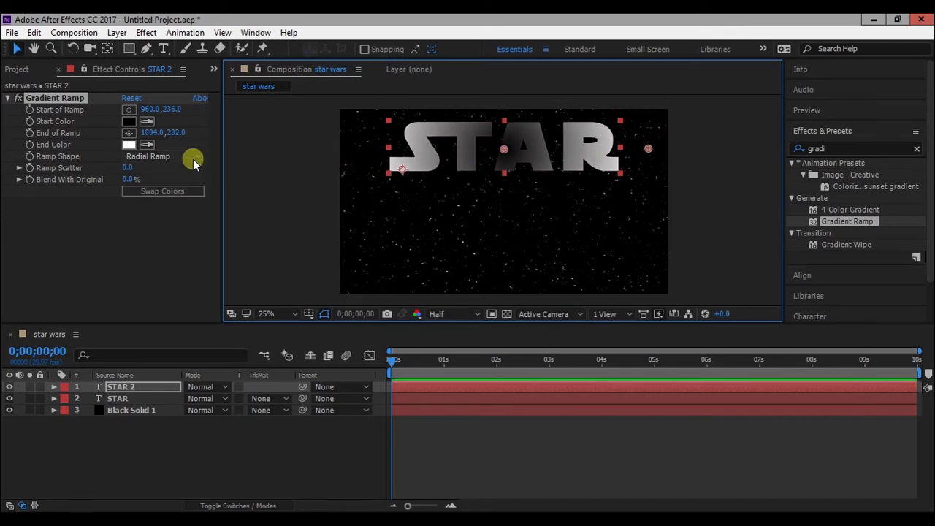
Set the Gradient Ramp's start color to white (FFFFFF) and its end color to dark gray (242424)
{"action": "left_click", "coordinate": [129, 121]}
{"action": "left_click_drag", "start_coordinate": [353, 202], "coordinate": [229, 177]}
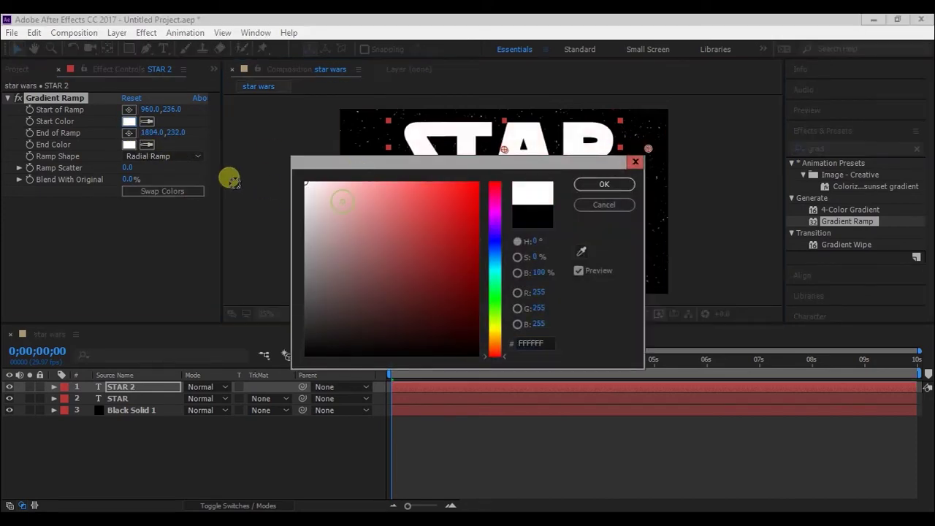
{"action": "left_click", "coordinate": [604, 184]}
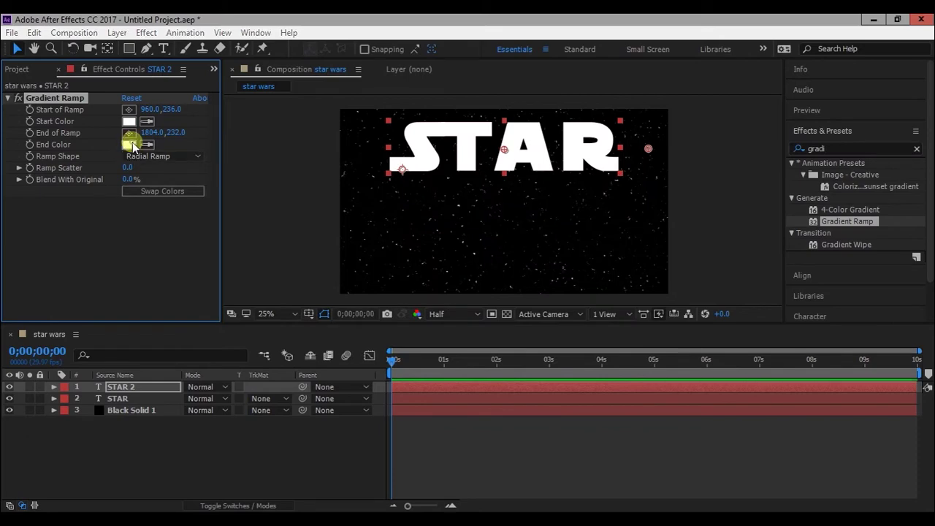
{"action": "left_click", "coordinate": [129, 145]}
{"action": "left_click_drag", "start_coordinate": [359, 285], "coordinate": [224, 313]}
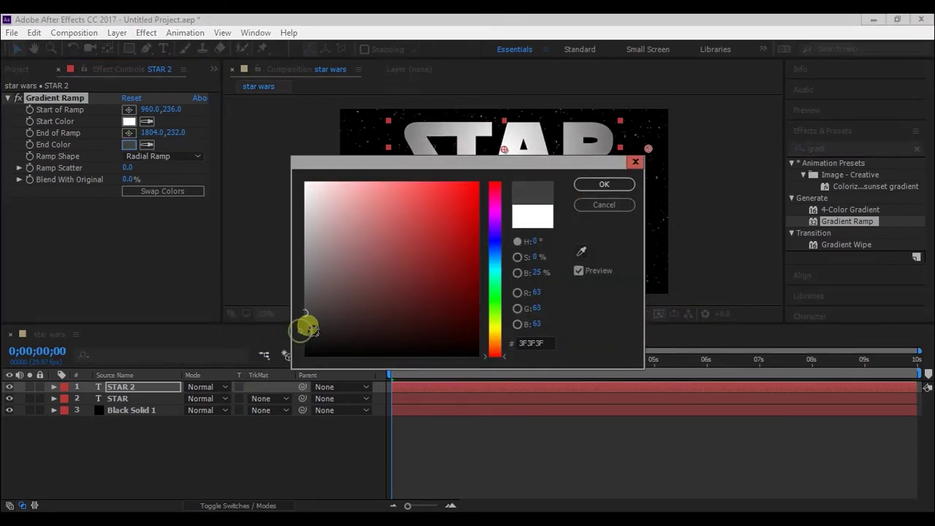
{"action": "left_click", "coordinate": [591, 185]}
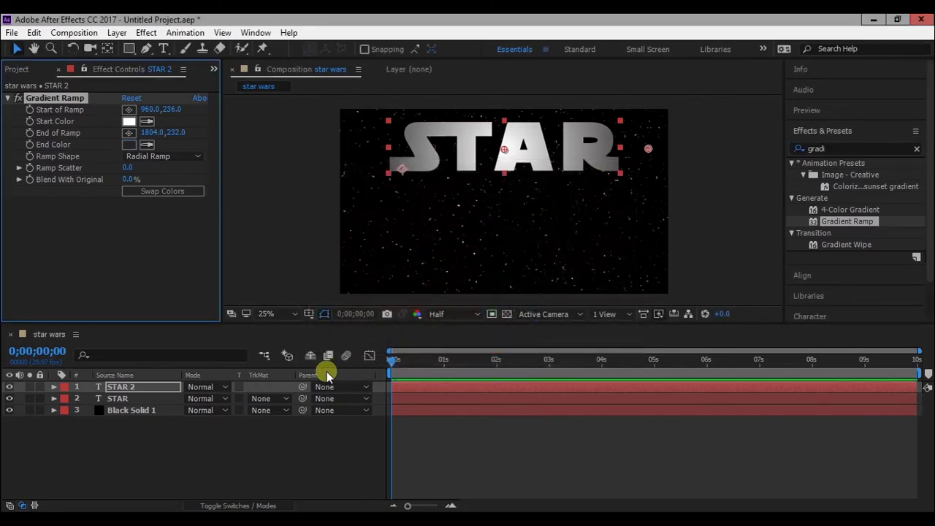
Set the STAR 2 layer's blending mode to Multiply and lighten the Gradient Ramp's end color to a softer dark gray
{"action": "left_click", "coordinate": [223, 387]}
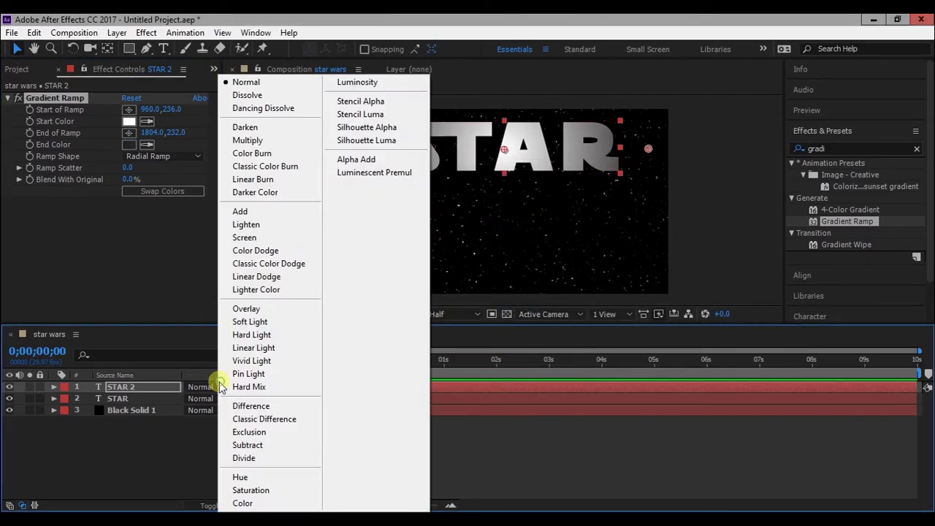
{"action": "left_click", "coordinate": [266, 141]}
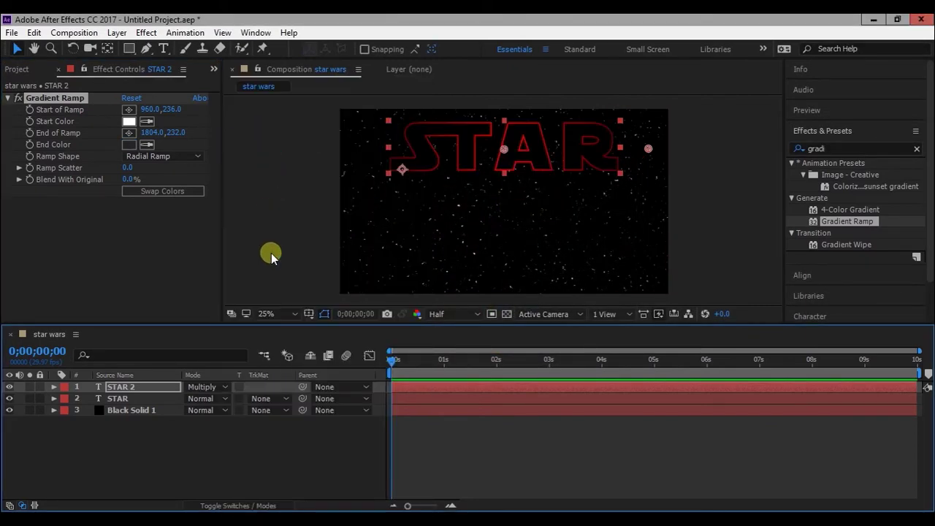
{"action": "left_click", "coordinate": [131, 144]}
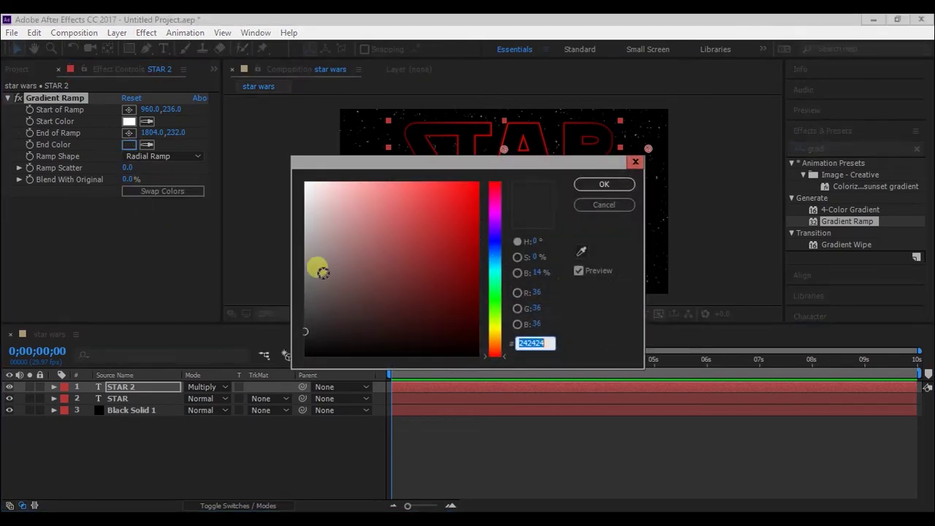
{"action": "mouse_move", "coordinate": [319, 268]}
{"action": "left_mouse_down"}
{"action": "mouse_move", "coordinate": [309, 314]}
{"action": "mouse_move", "coordinate": [285, 310]}
{"action": "left_mouse_up"}
{"action": "left_click", "coordinate": [603, 184]}
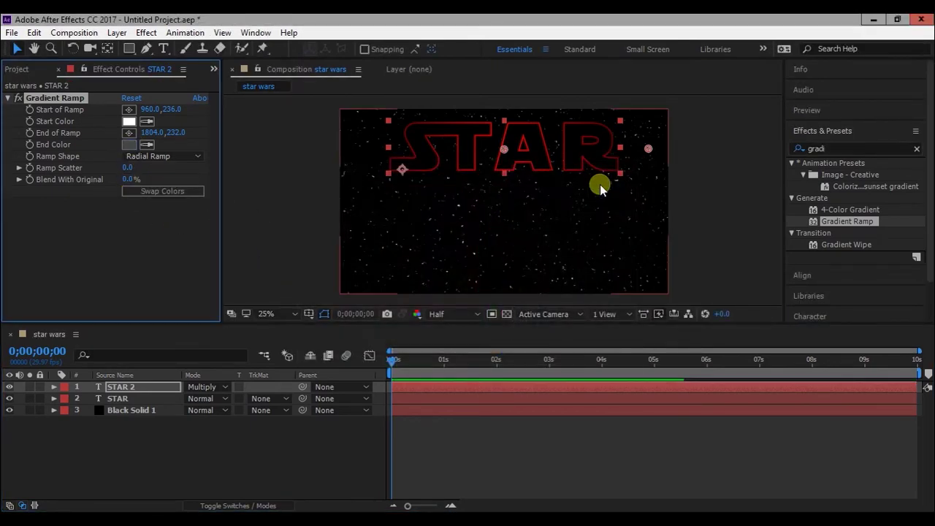
Lower the opacity of the STAR 2 layer to 70% and collapse its properties
{"action": "left_click", "coordinate": [157, 392]}
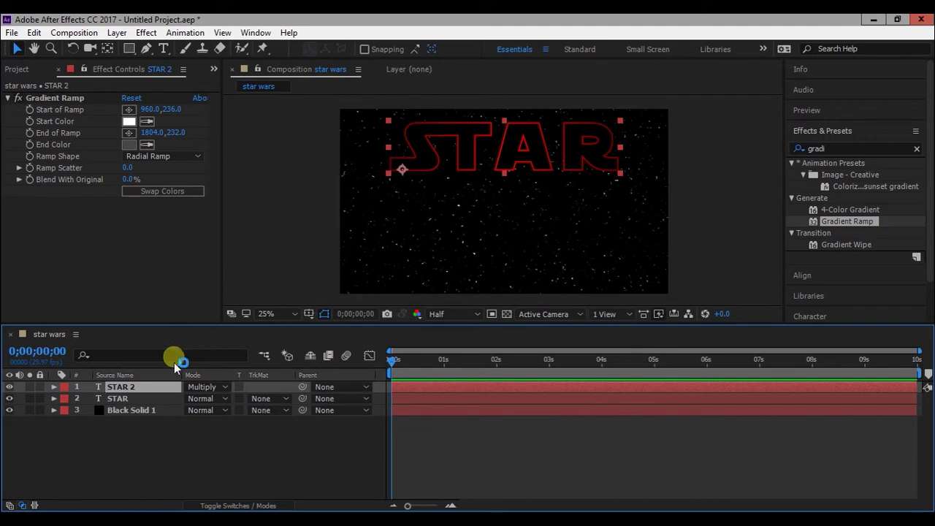
{"action": "key", "text": "t"}
{"action": "left_click_drag", "start_coordinate": [195, 398], "coordinate": [178, 403]}
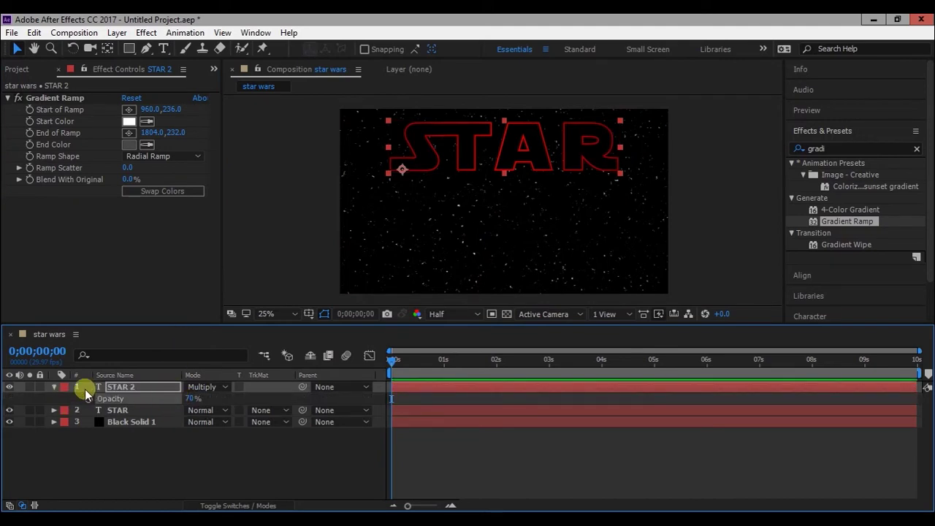
{"action": "left_click", "coordinate": [54, 386]}
Duplicate the STAR and STAR 2 layers together and place both copies below the originals, above the black solid
{"action": "left_click", "coordinate": [139, 398]}
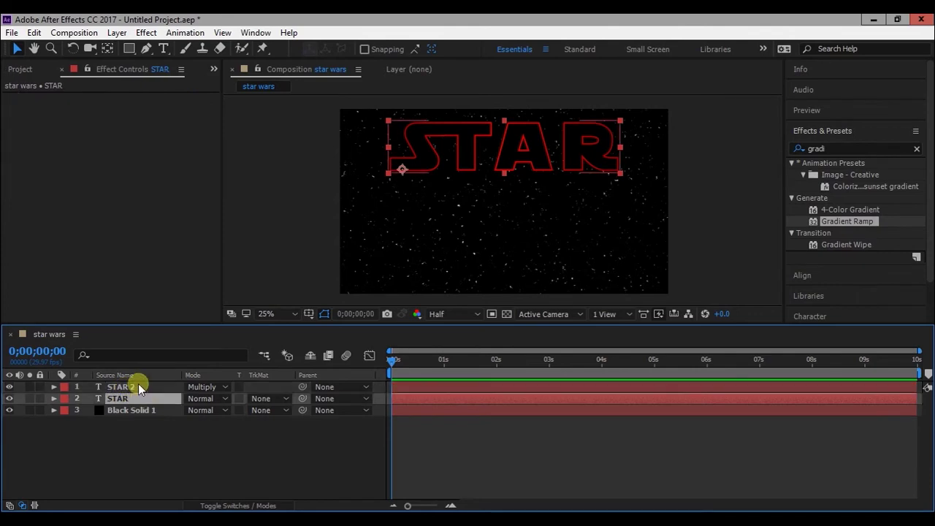
{"action": "left_click", "coordinate": [138, 385], "text": "shift"}
{"action": "key", "text": "ctrl+d"}
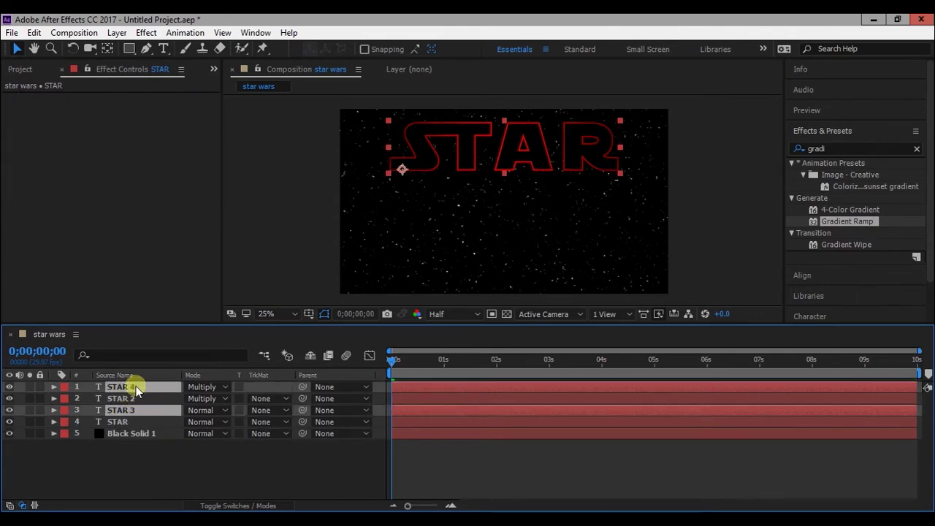
{"action": "left_click_drag", "start_coordinate": [137, 384], "coordinate": [133, 425]}
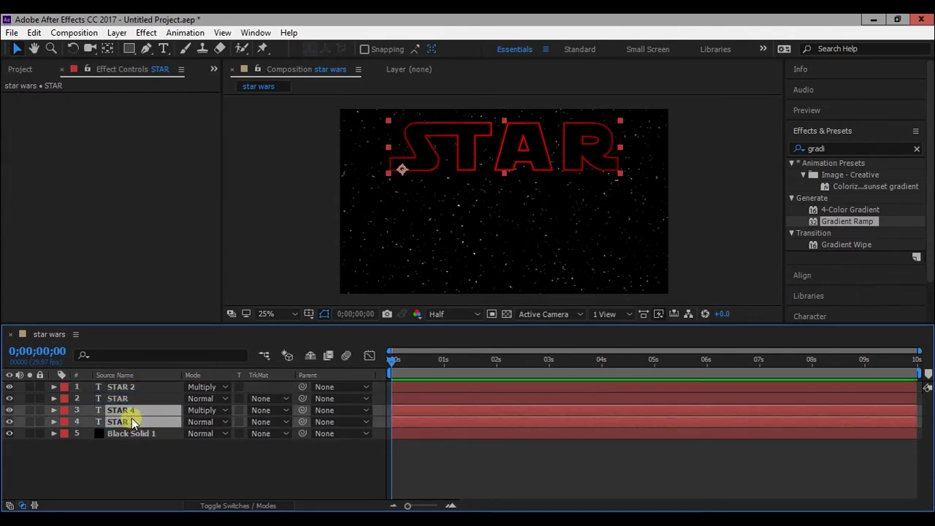
Rename the duplicated Multiply layer with the gradient to WARS 2
{"action": "right_click", "coordinate": [133, 420]}
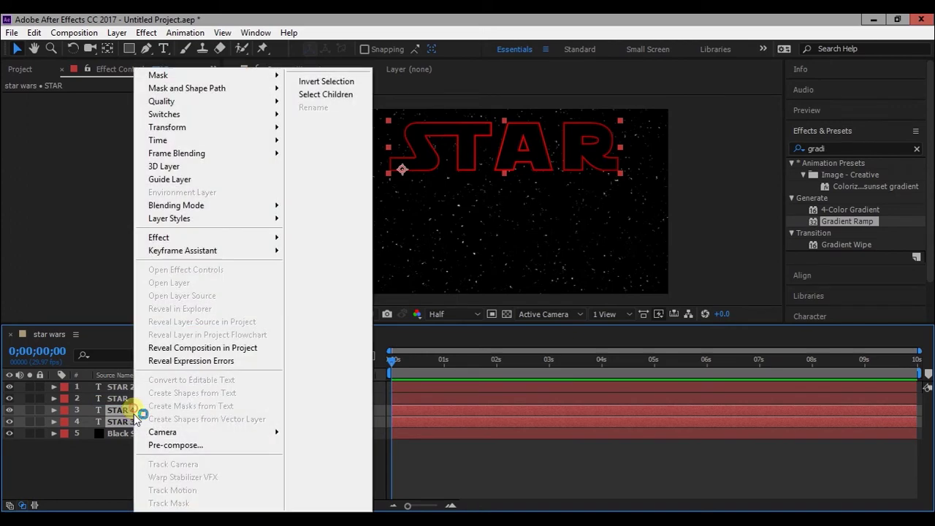
{"action": "left_click", "coordinate": [124, 420]}
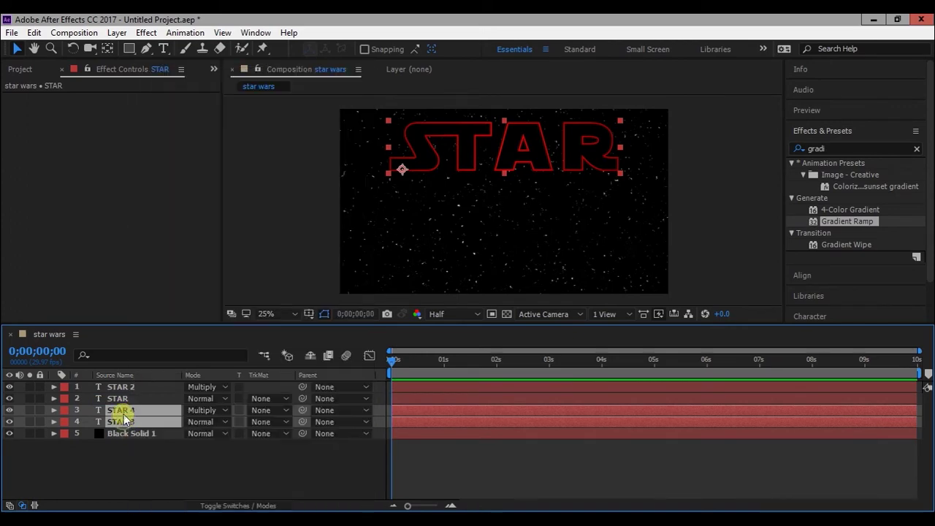
{"action": "left_click", "coordinate": [121, 463]}
{"action": "right_click", "coordinate": [127, 411]}
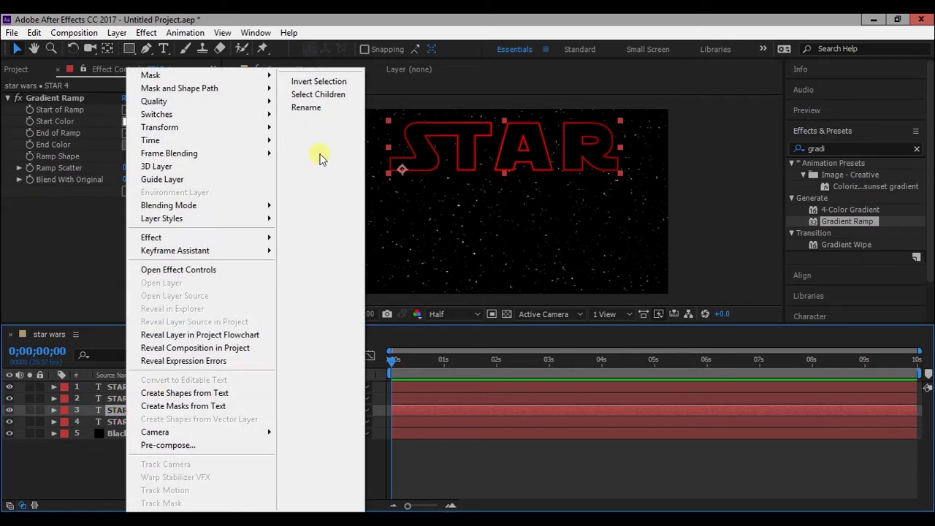
{"action": "left_click", "coordinate": [319, 108]}
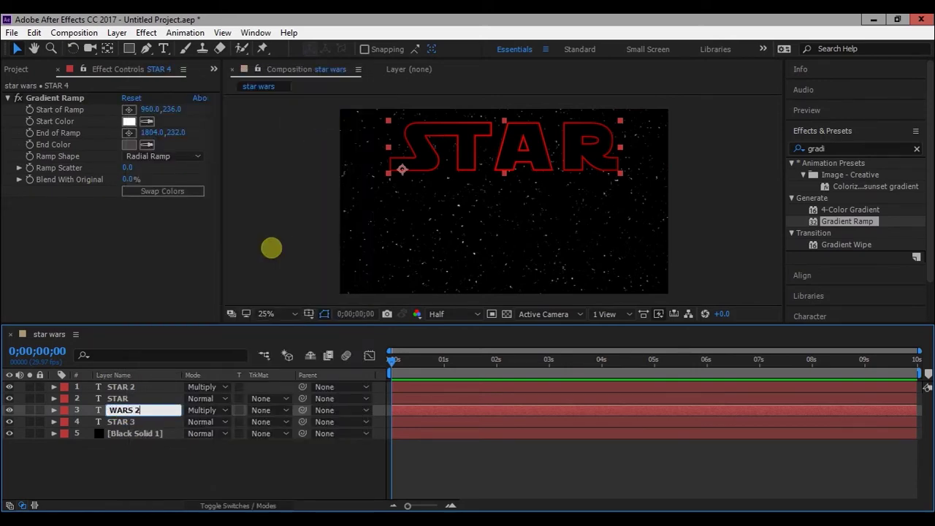
{"action": "key", "text": "Return"}
Rename the other duplicated text layer, directly above the black solid, to WARS
{"action": "left_click", "coordinate": [123, 422]}
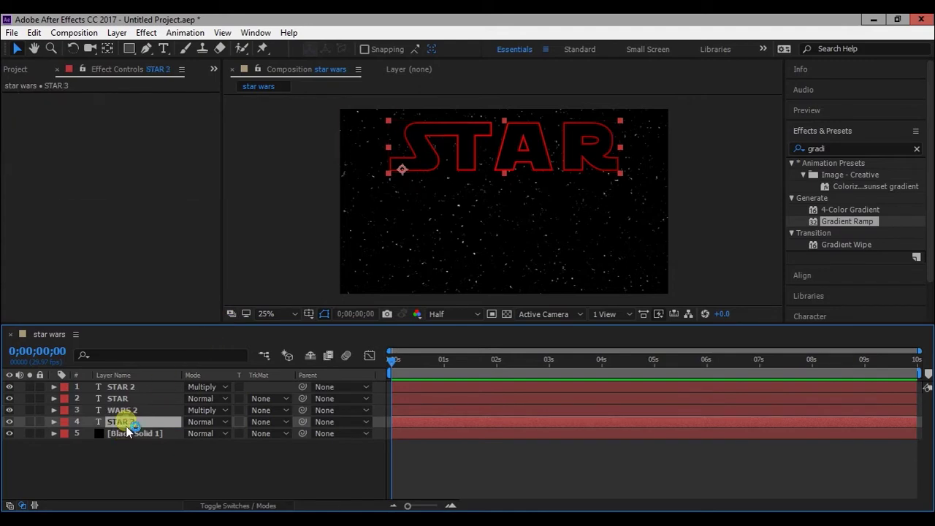
{"action": "right_click", "coordinate": [123, 422]}
{"action": "left_click", "coordinate": [296, 109]}
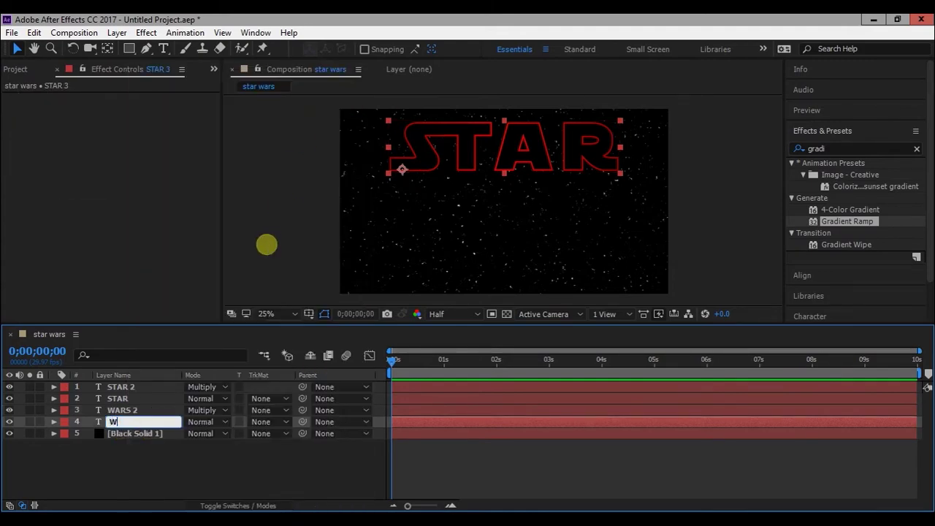
{"action": "type", "text": "WARS"}
{"action": "key", "text": "Return"}
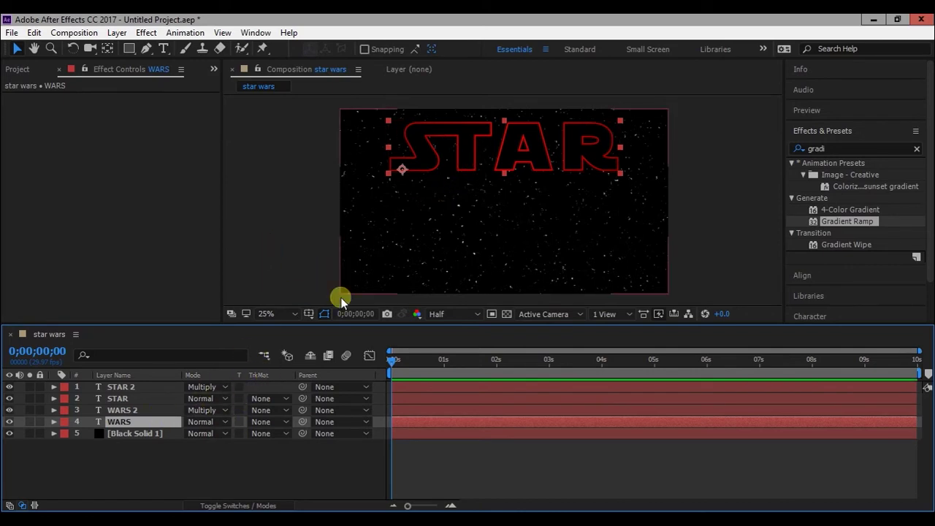
Move the WARS and WARS 2 layers together straight down so they sit below the STAR lettering
{"action": "left_click", "coordinate": [135, 410], "text": "ctrl"}
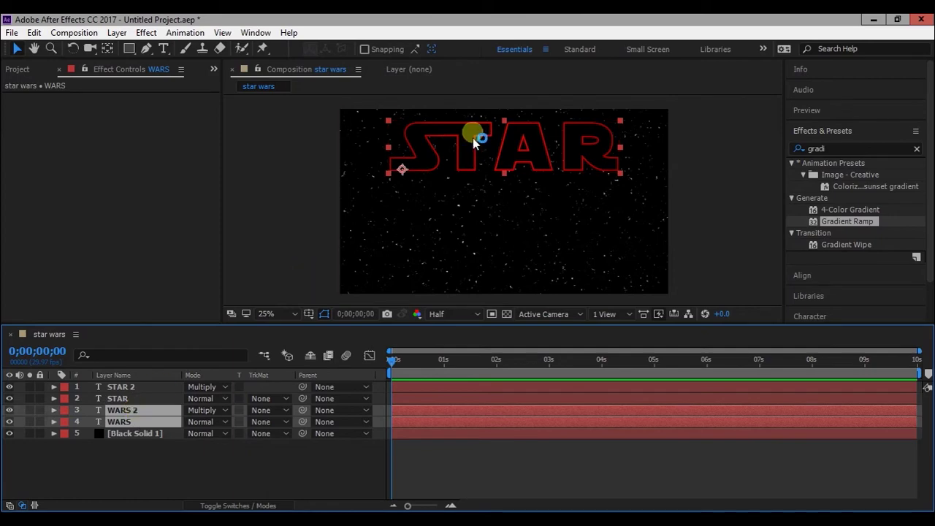
{"action": "left_click_drag", "start_coordinate": [474, 138], "coordinate": [476, 236]}
{"action": "left_click", "coordinate": [150, 413]}
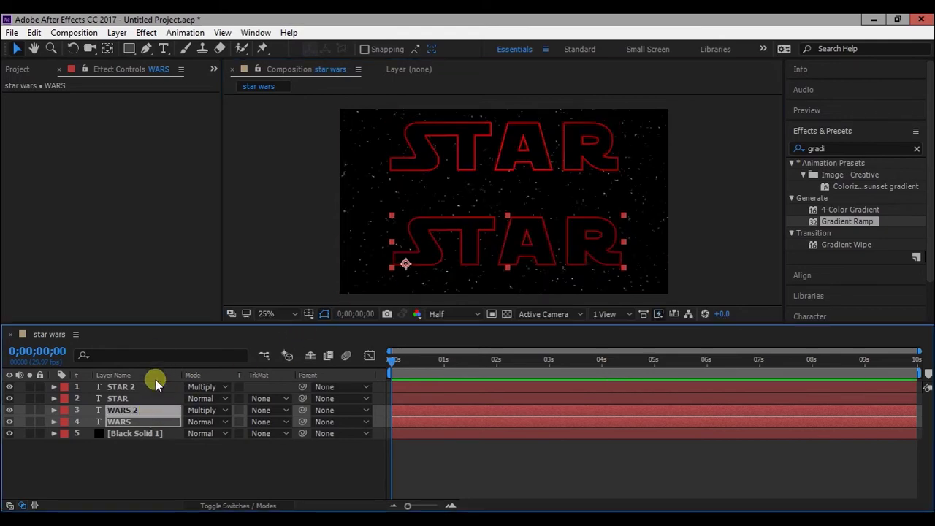
{"action": "left_click", "coordinate": [157, 453]}
Replace the text of both the WARS 2 and WARS layers with WARS
{"action": "left_click", "coordinate": [144, 412]}
{"action": "left_click", "coordinate": [164, 48]}
{"action": "left_click", "coordinate": [472, 249]}
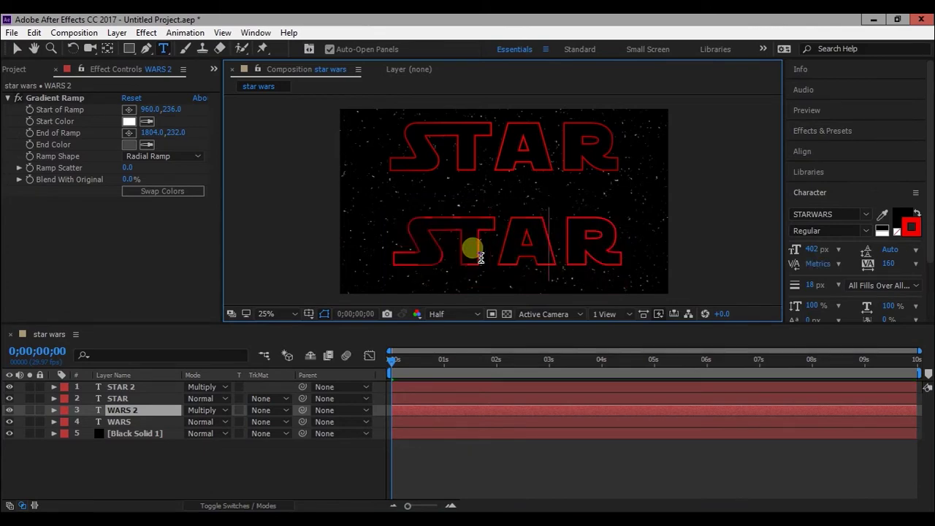
{"action": "left_click", "coordinate": [120, 421]}
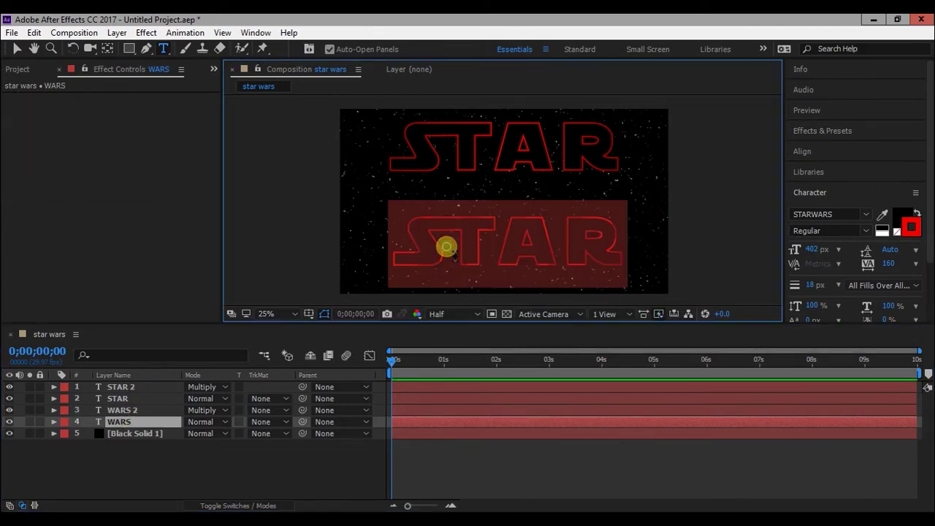
{"action": "type", "text": "WARS"}
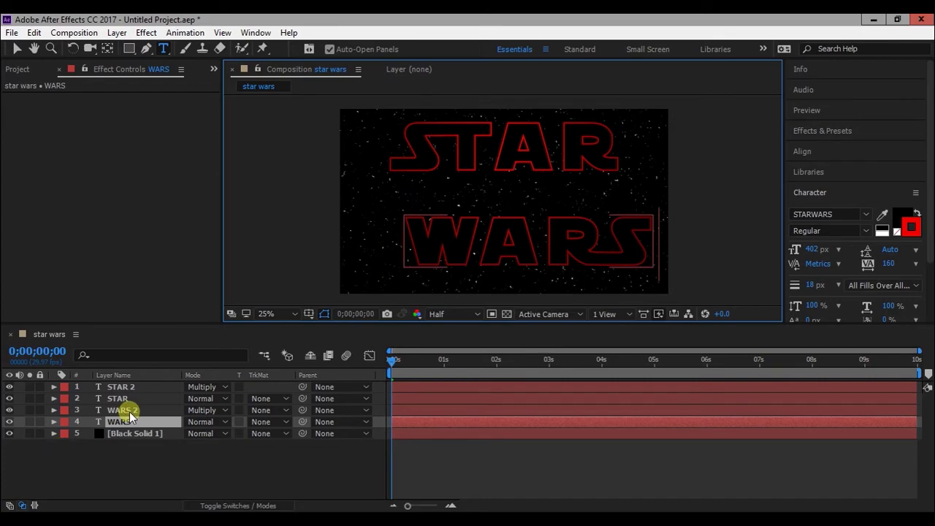
Center the WARS 2 and WARS text layers horizontally in the composition
{"action": "left_click", "coordinate": [128, 412]}
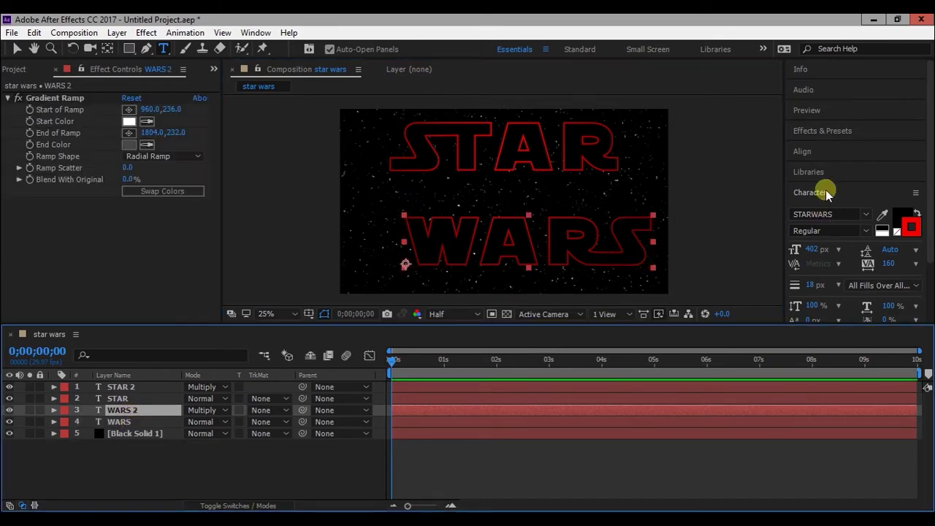
{"action": "left_click", "coordinate": [802, 150]}
{"action": "left_click", "coordinate": [821, 186]}
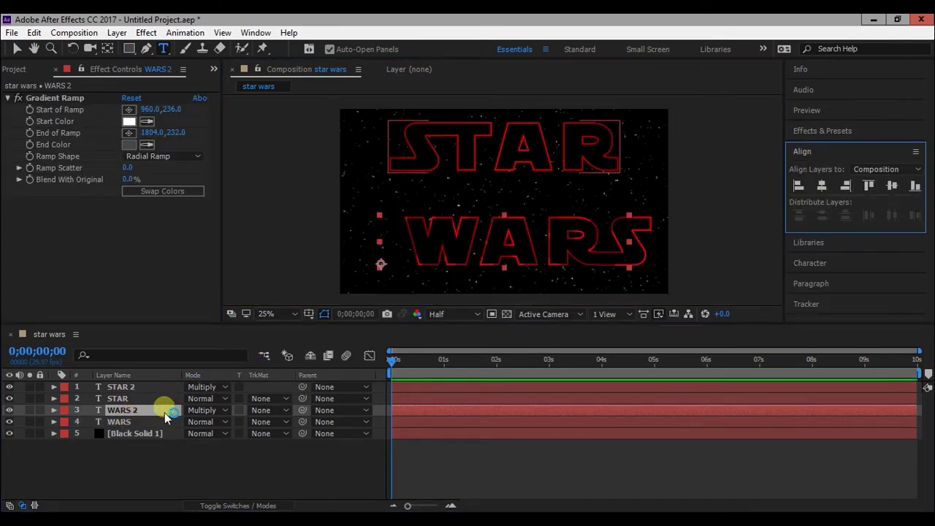
{"action": "left_click", "coordinate": [146, 423]}
{"action": "left_click", "coordinate": [823, 187]}
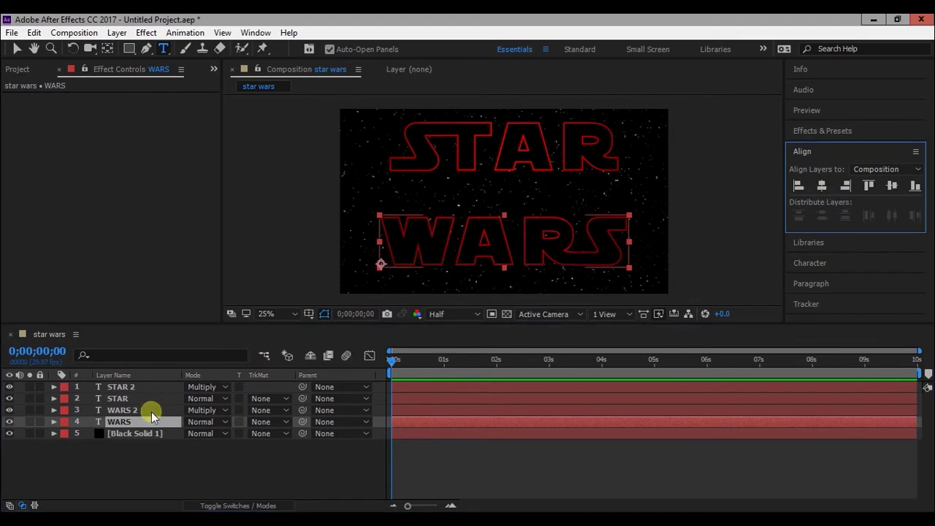
{"action": "left_click", "coordinate": [153, 401], "text": "ctrl"}
{"action": "left_click", "coordinate": [145, 411]}
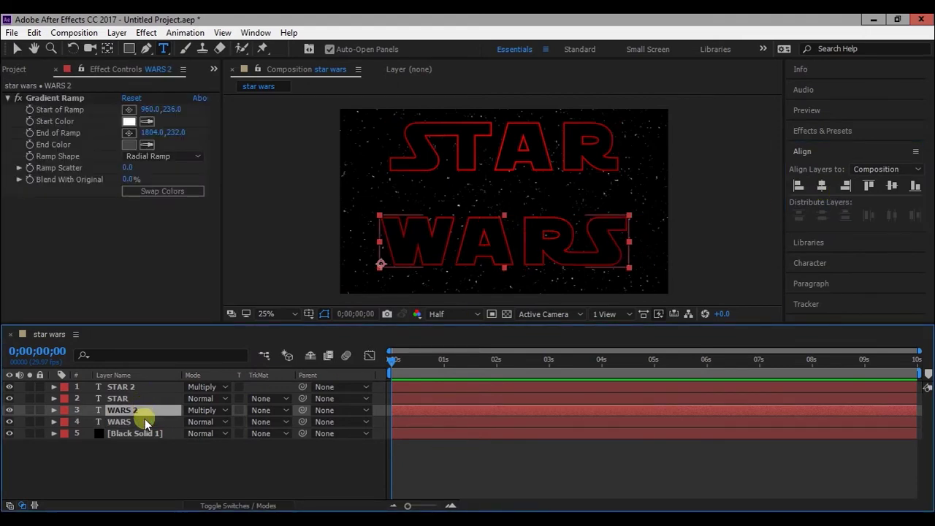
{"action": "left_click", "coordinate": [145, 399]}
{"action": "left_click", "coordinate": [823, 185]}
Move the WARS 2 Gradient Ramp's start and end points down onto the WARS lettering, at about 944,764 and 1828,788
{"action": "left_click", "coordinate": [138, 411]}
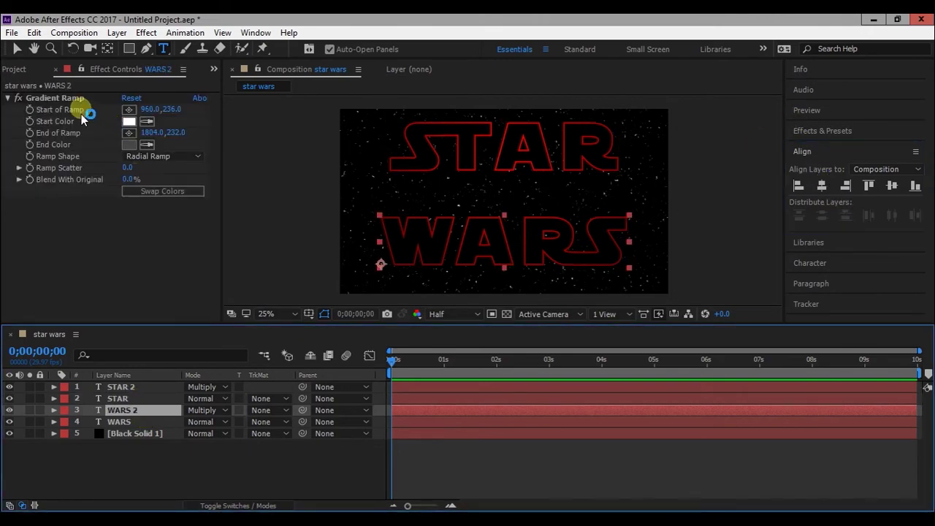
{"action": "left_click", "coordinate": [17, 48]}
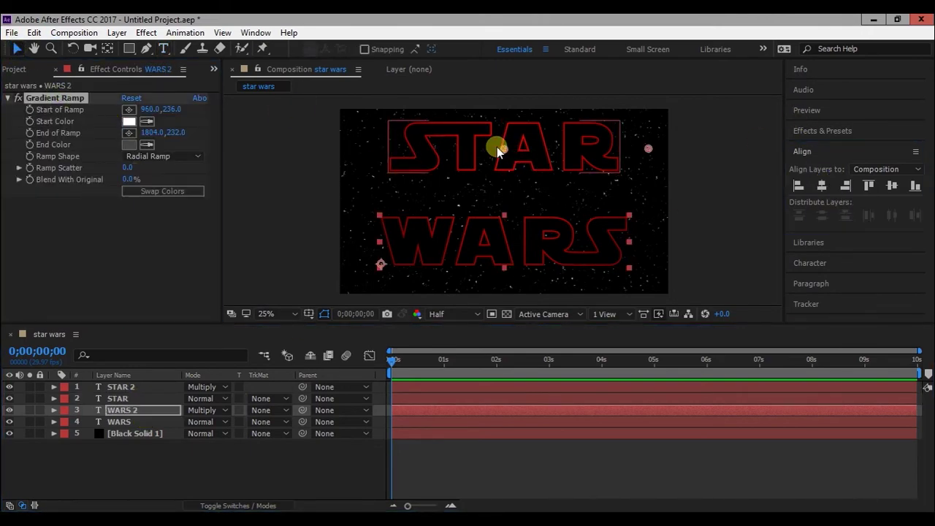
{"action": "left_click_drag", "start_coordinate": [498, 151], "coordinate": [505, 244]}
{"action": "left_click_drag", "start_coordinate": [650, 149], "coordinate": [651, 244]}
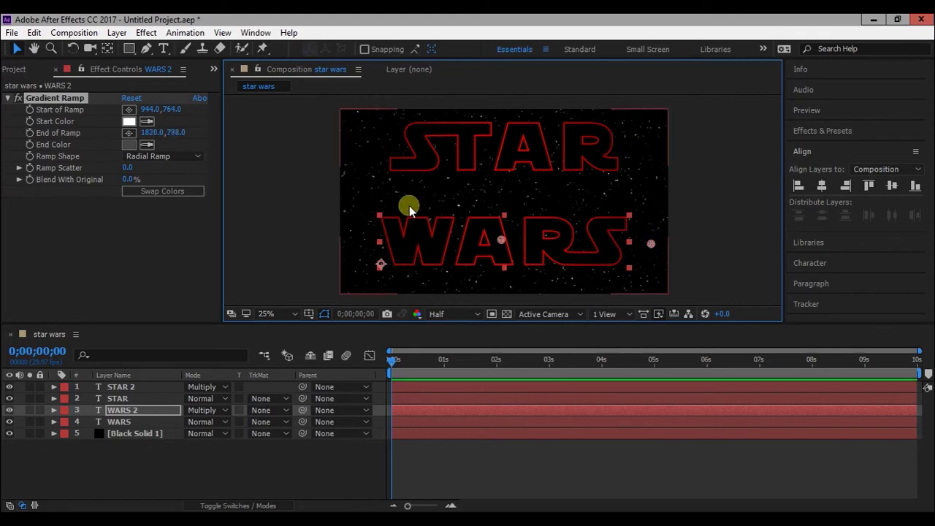
Move the STAR and STAR 2 layers together slightly down, closer to the WARS lettering
{"action": "left_click", "coordinate": [121, 386]}
{"action": "left_click", "coordinate": [135, 399], "text": "shift"}
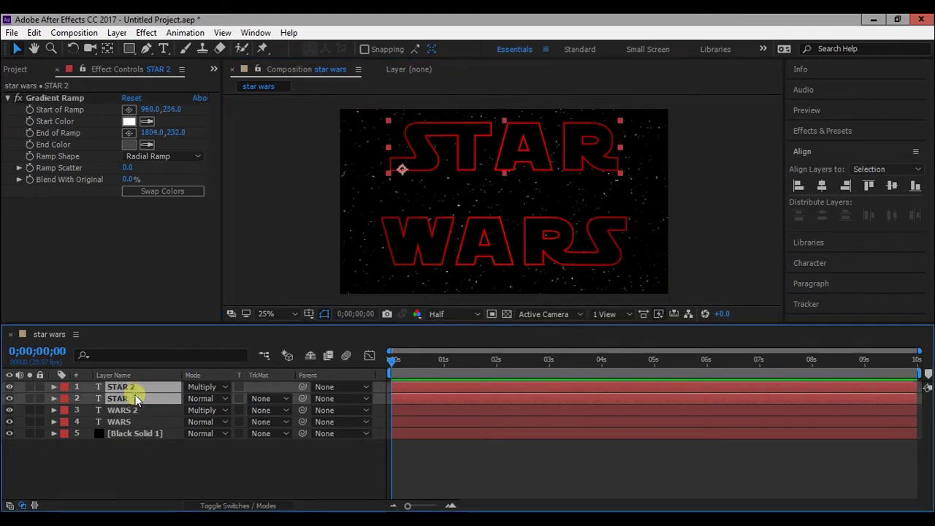
{"action": "mouse_move", "coordinate": [450, 156]}
{"action": "left_mouse_down"}
{"action": "mouse_move", "coordinate": [457, 162]}
{"action": "mouse_move", "coordinate": [448, 177]}
{"action": "mouse_move", "coordinate": [453, 164]}
{"action": "left_mouse_up"}
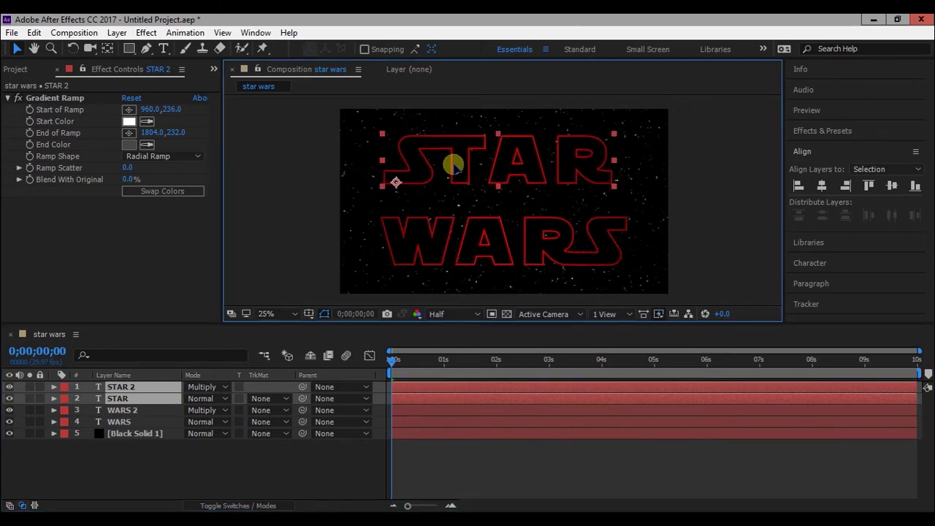
{"action": "left_click", "coordinate": [359, 169]}
Start a new text layer between the two words in Times New Roman at 110 px
{"action": "left_click", "coordinate": [189, 49]}
{"action": "left_click", "coordinate": [164, 48]}
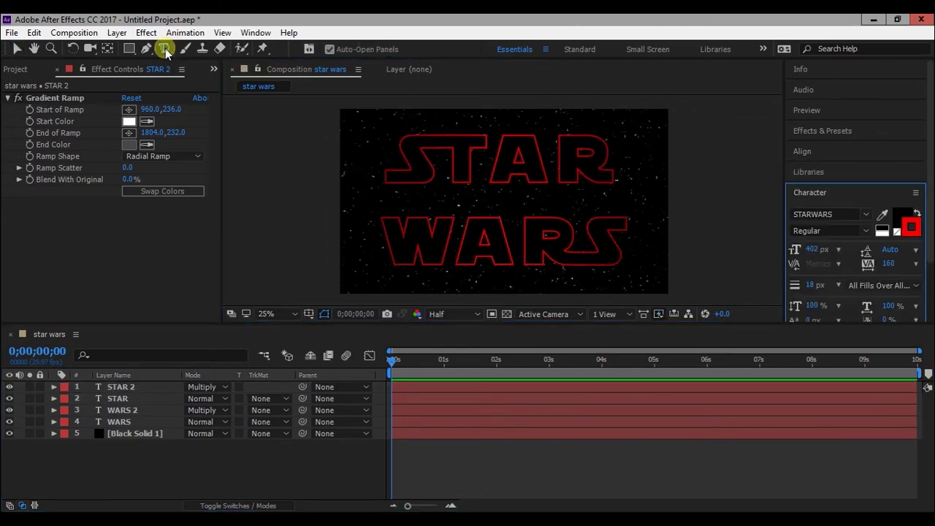
{"action": "left_click", "coordinate": [356, 201]}
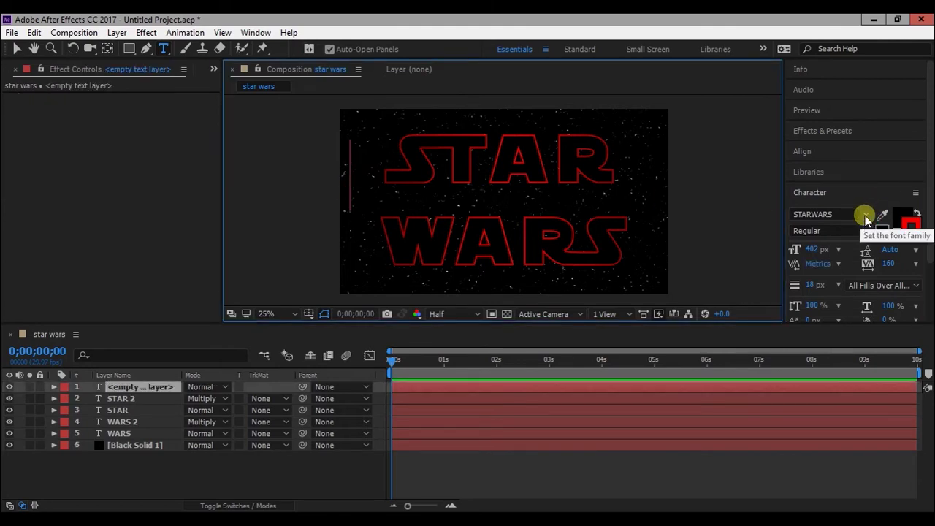
{"action": "left_click", "coordinate": [866, 216]}
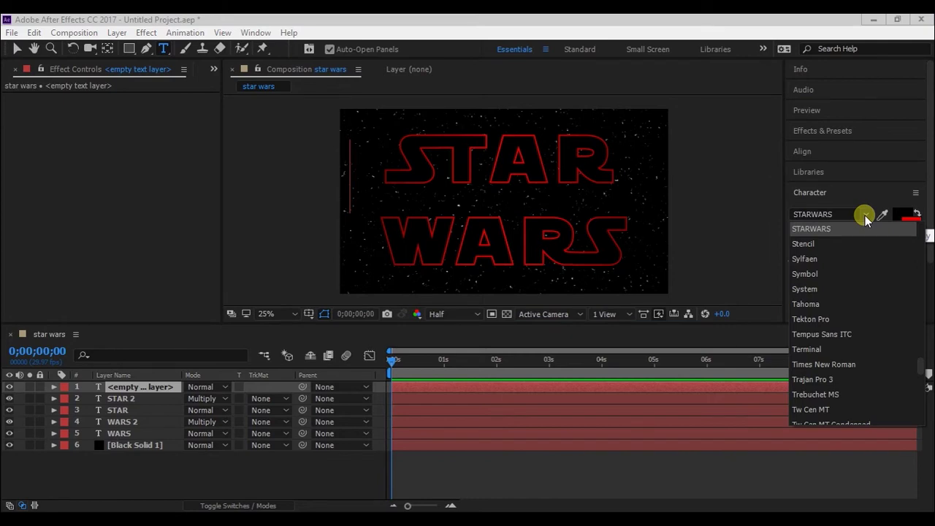
{"action": "left_click", "coordinate": [833, 364]}
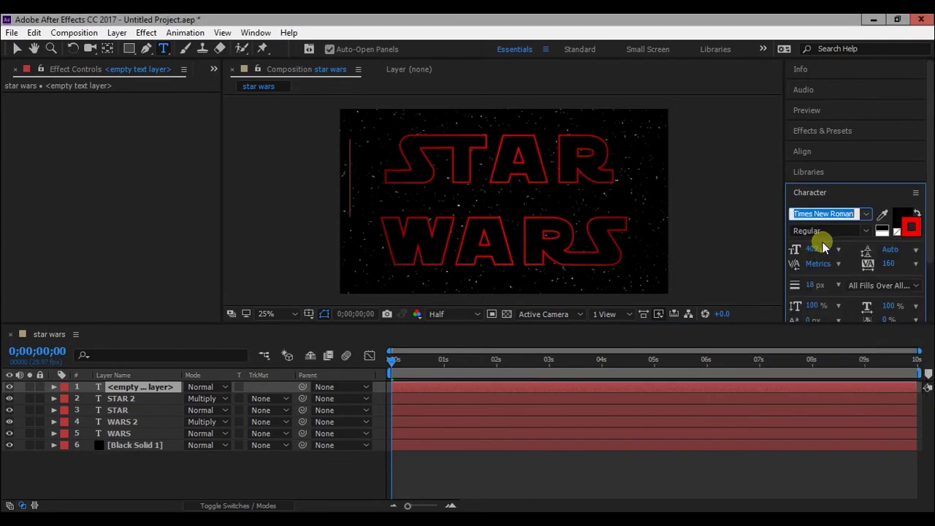
{"action": "left_click", "coordinate": [813, 250]}
{"action": "type", "text": "110"}
{"action": "key", "text": "Return"}
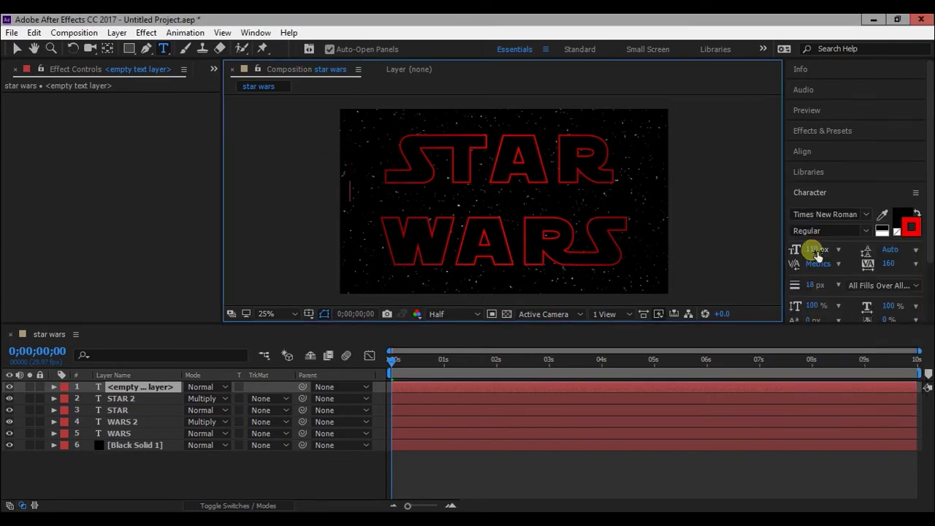
Enter THE LAST JEDI as the text and move it into the gap between STAR and WARS
{"action": "type", "text": "THE LAST"}
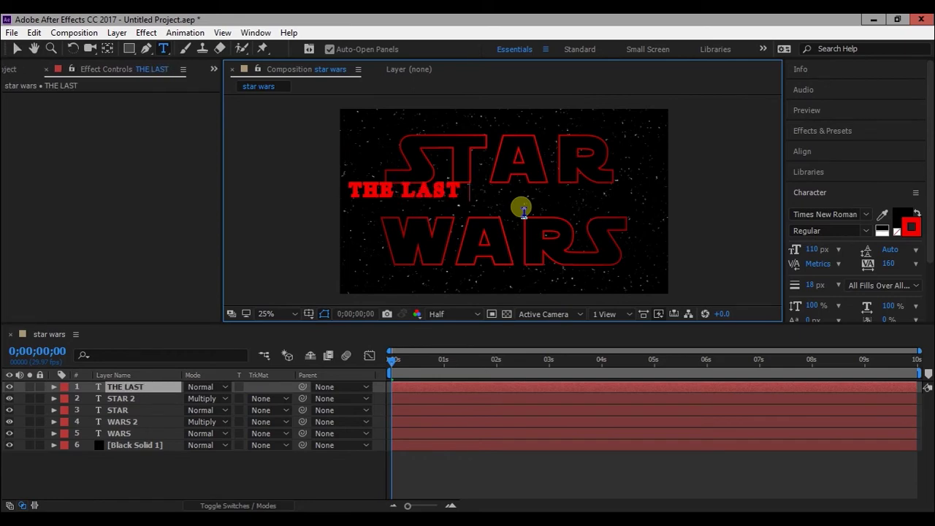
{"action": "type", "text": " JEDI"}
{"action": "left_click", "coordinate": [16, 48]}
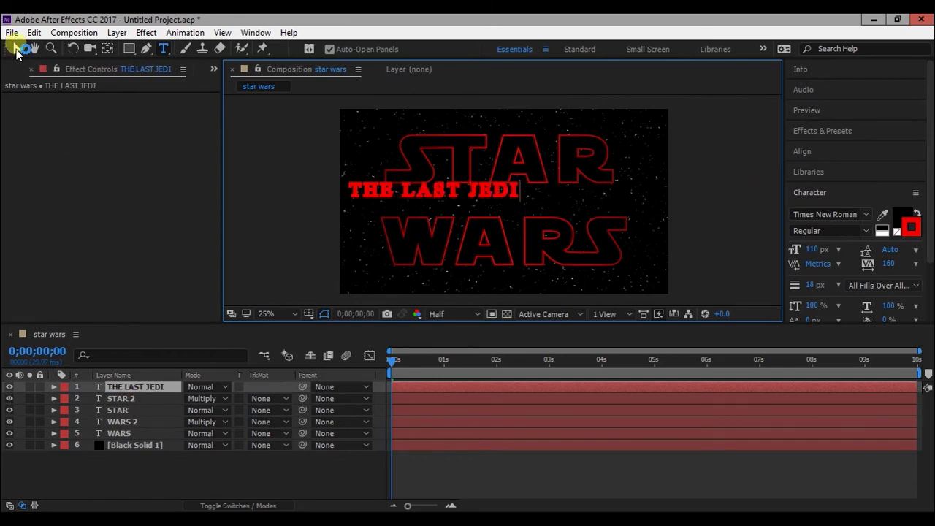
{"action": "key", "text": "Caps_Lock"}
{"action": "left_click_drag", "start_coordinate": [445, 188], "coordinate": [506, 198]}
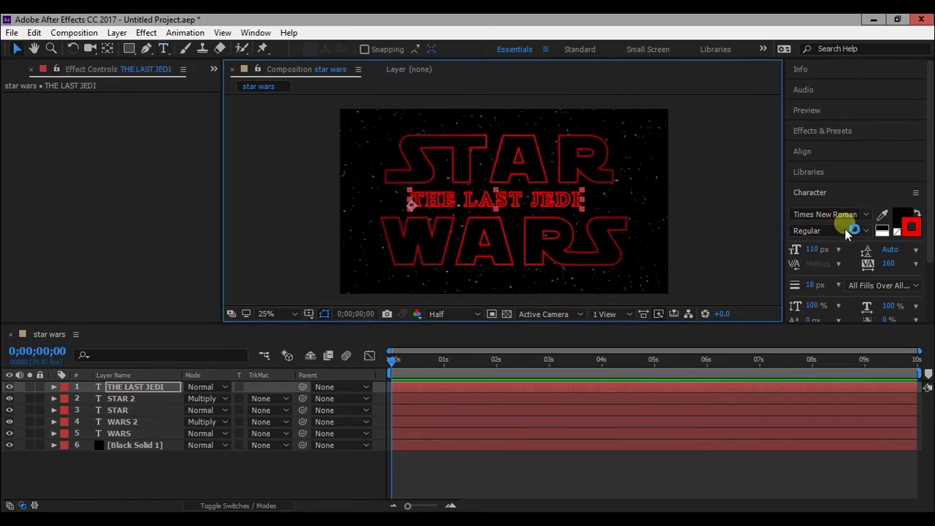
Give the THE LAST JEDI text a D3D3D3 stroke and light gray fill, and set its stroke width to 5 px
{"action": "left_click", "coordinate": [918, 234]}
{"action": "left_click_drag", "start_coordinate": [329, 234], "coordinate": [261, 214]}
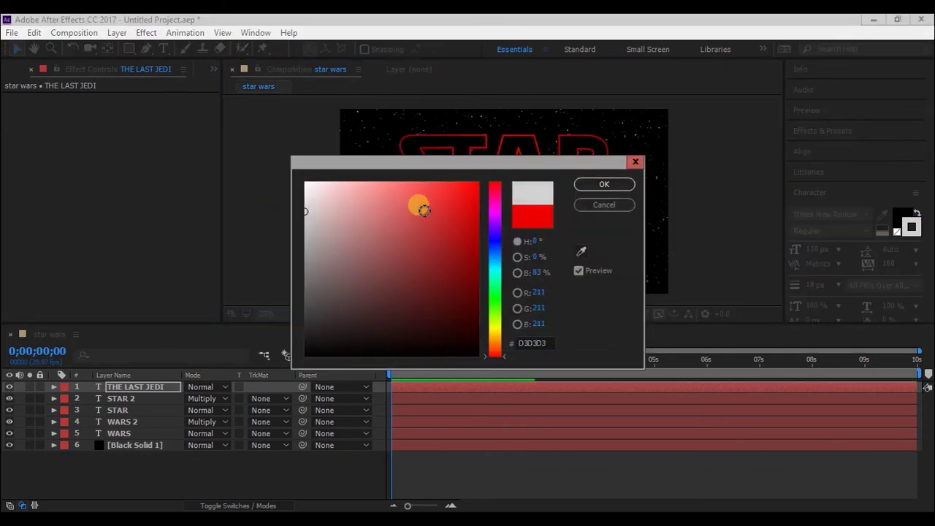
{"action": "left_click", "coordinate": [604, 184]}
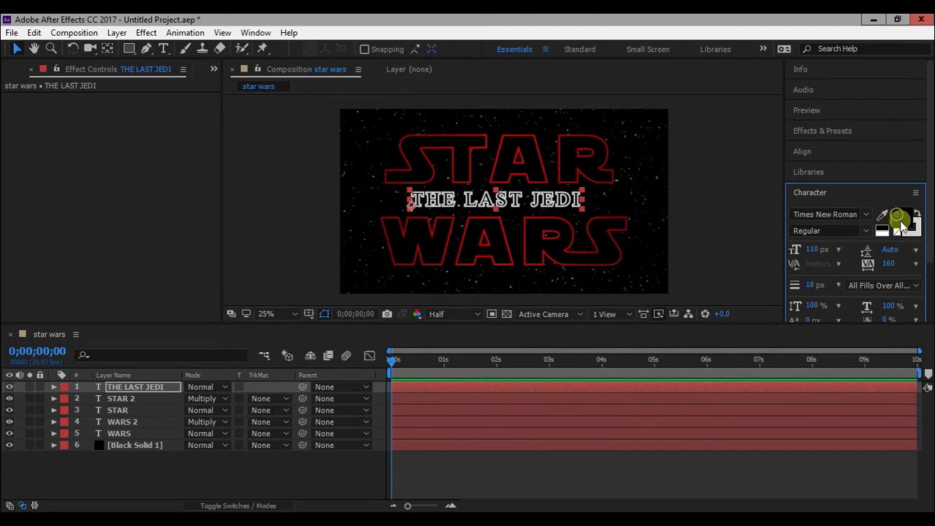
{"action": "left_click", "coordinate": [906, 233]}
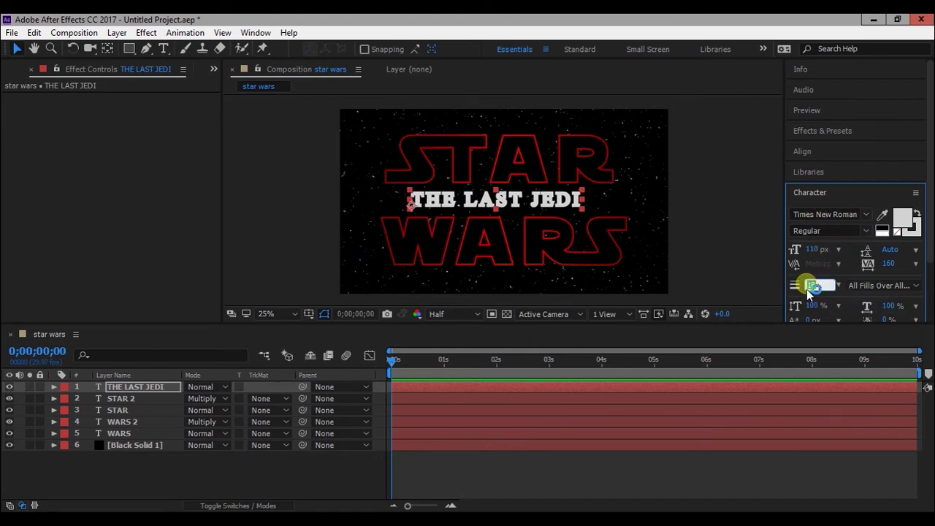
{"action": "type", "text": "5"}
{"action": "key", "text": "Return"}
Change the THE LAST JEDI font to Tw Cen MT Condensed in the Regular style
{"action": "left_click", "coordinate": [843, 214]}
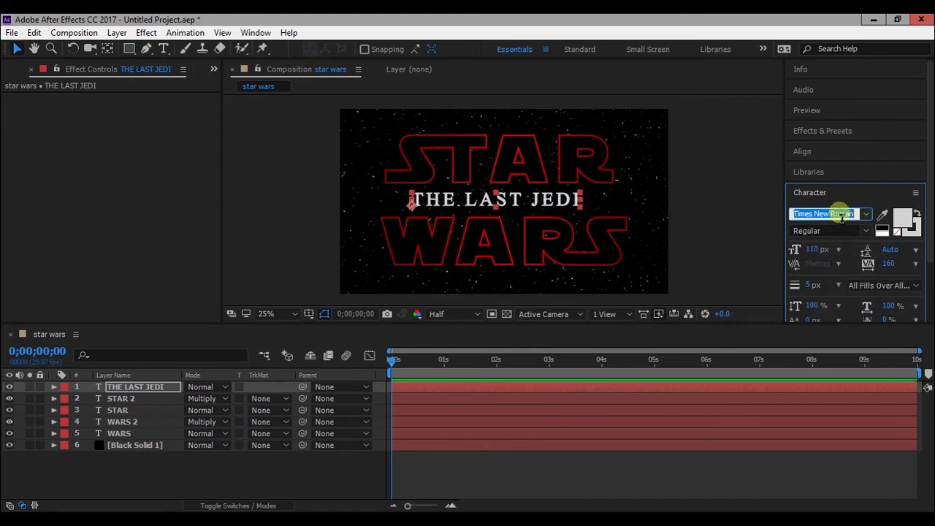
{"action": "key", "text": "Down"}
{"action": "key", "text": "Down"}
{"action": "key", "text": "Down"}
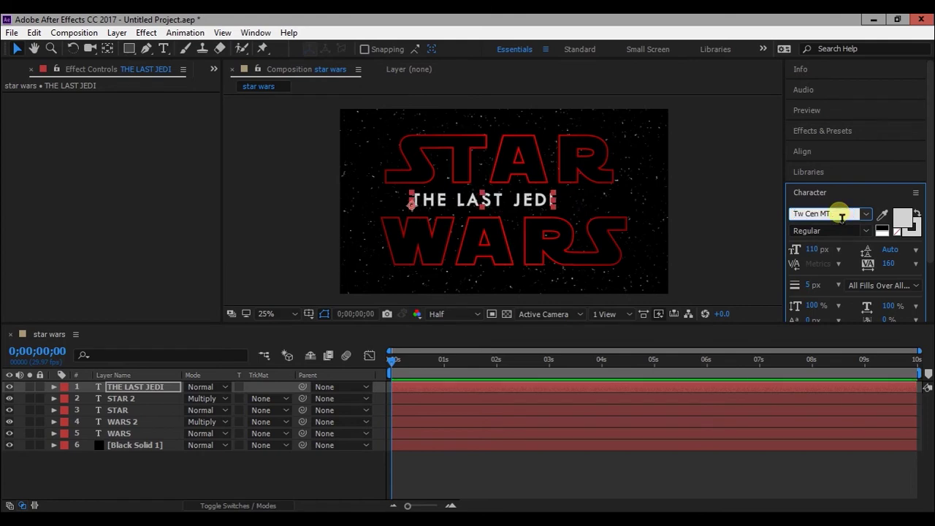
{"action": "key", "text": "Down"}
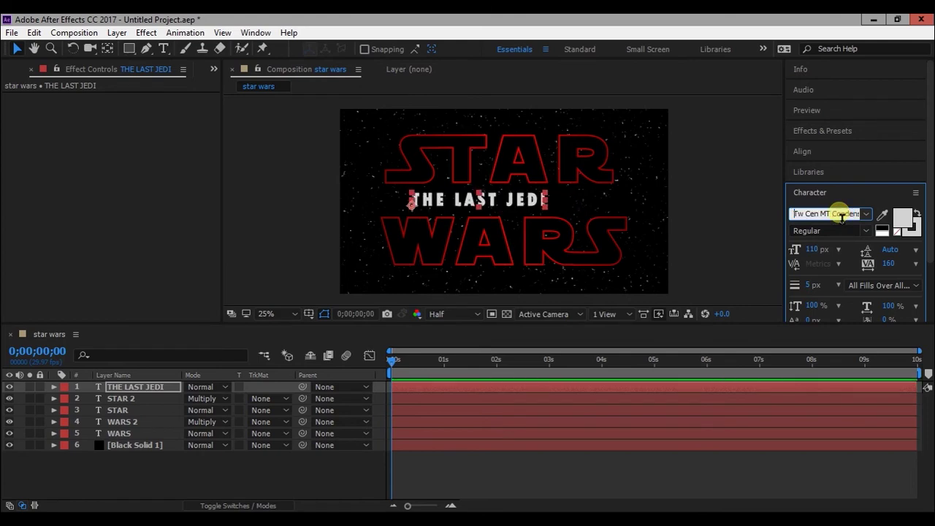
{"action": "left_click", "coordinate": [847, 192]}
{"action": "left_click", "coordinate": [844, 194]}
{"action": "left_click", "coordinate": [866, 230]}
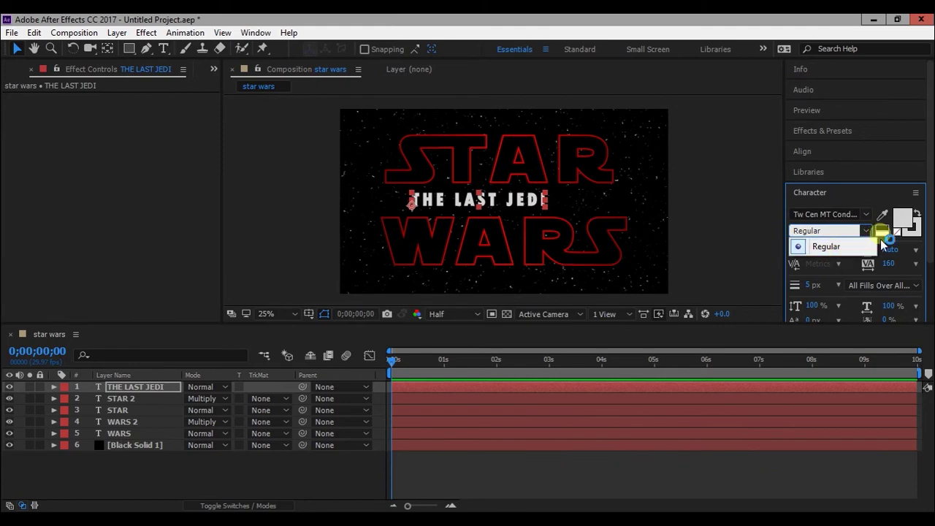
{"action": "left_click", "coordinate": [764, 229]}
Try tracking values of 500 and 650 on THE LAST JEDI and center the line horizontally in the composition
{"action": "left_click", "coordinate": [890, 266]}
{"action": "type", "text": "500"}
{"action": "key", "text": "Return"}
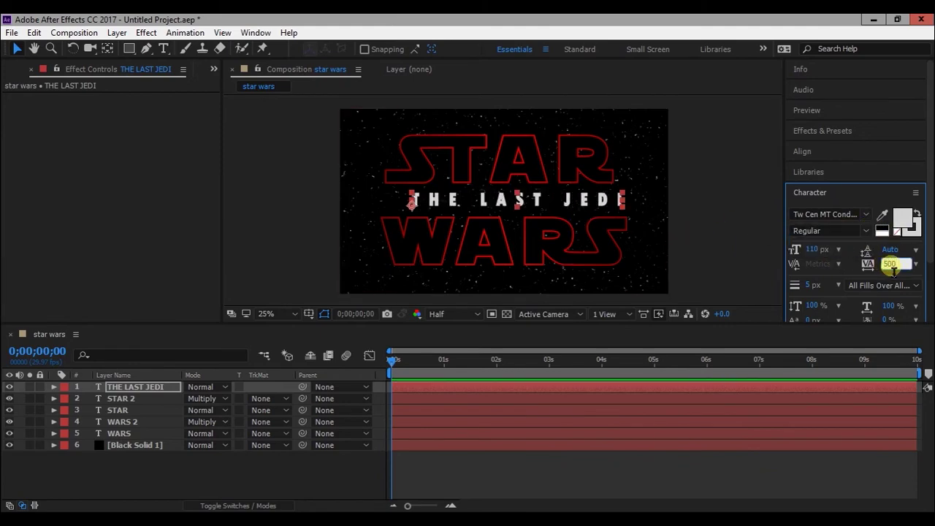
{"action": "key", "text": "BackSpace"}
{"action": "key", "text": "BackSpace"}
{"action": "key", "text": "BackSpace"}
{"action": "type", "text": "600"}
{"action": "key", "text": "BackSpace"}
{"action": "key", "text": "BackSpace"}
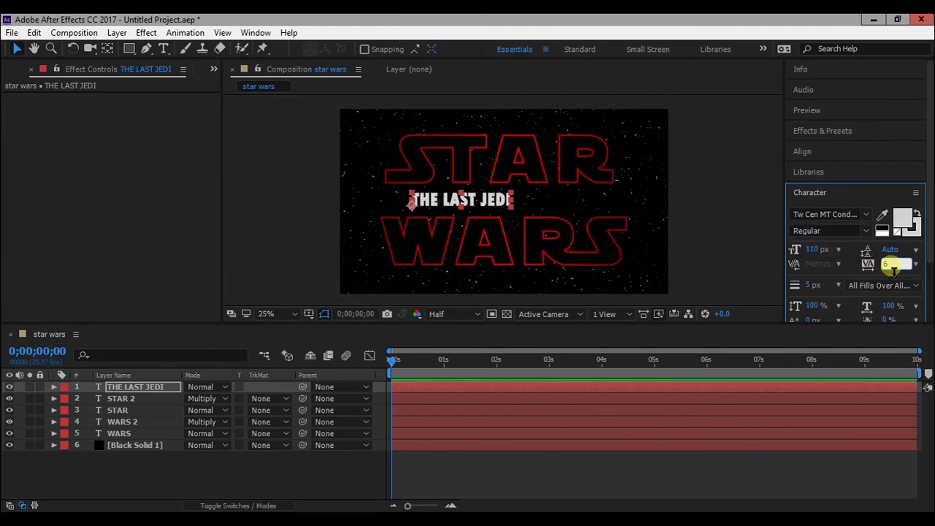
{"action": "type", "text": "50"}
{"action": "key", "text": "Return"}
{"action": "left_click", "coordinate": [827, 152]}
{"action": "left_click", "coordinate": [822, 187]}
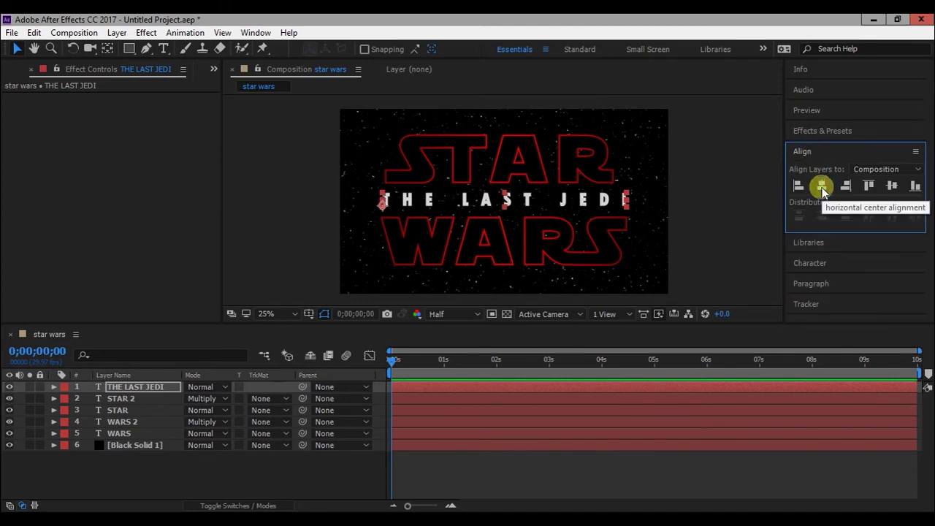
Set the THE LAST JEDI tracking to 750 and center the layer horizontally in the composition
{"action": "left_click", "coordinate": [811, 265]}
{"action": "left_click", "coordinate": [889, 263]}
{"action": "type", "text": "7"}
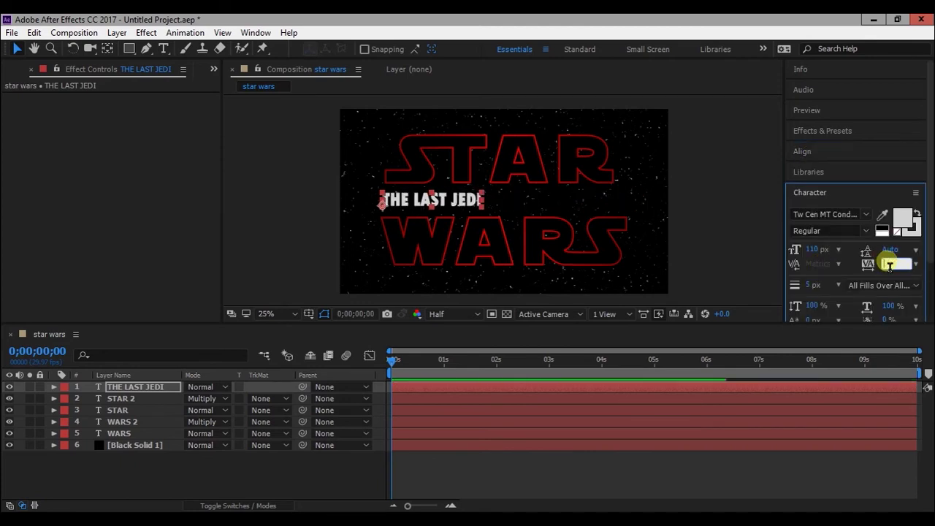
{"action": "type", "text": "50"}
{"action": "key", "text": "Return"}
{"action": "left_click", "coordinate": [818, 154]}
{"action": "left_click", "coordinate": [822, 187]}
{"action": "left_click", "coordinate": [289, 200]}
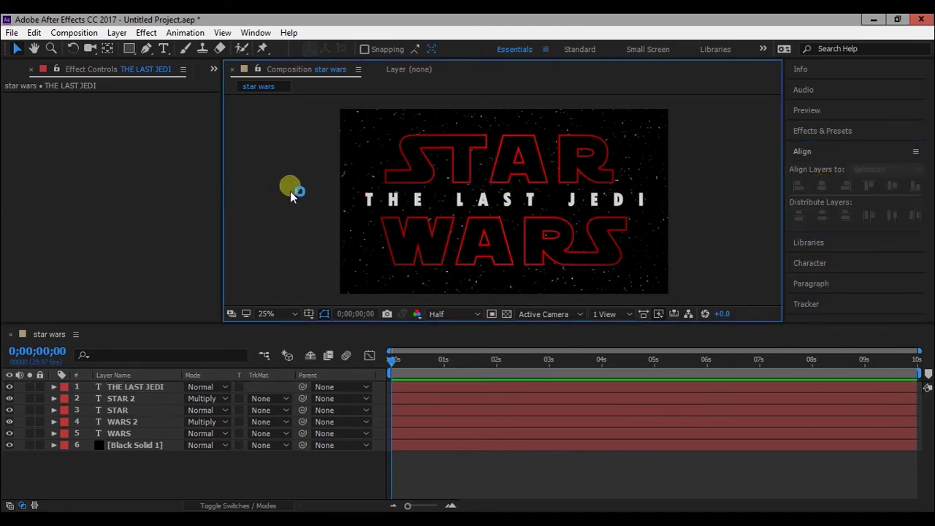
{"action": "left_click", "coordinate": [132, 388]}
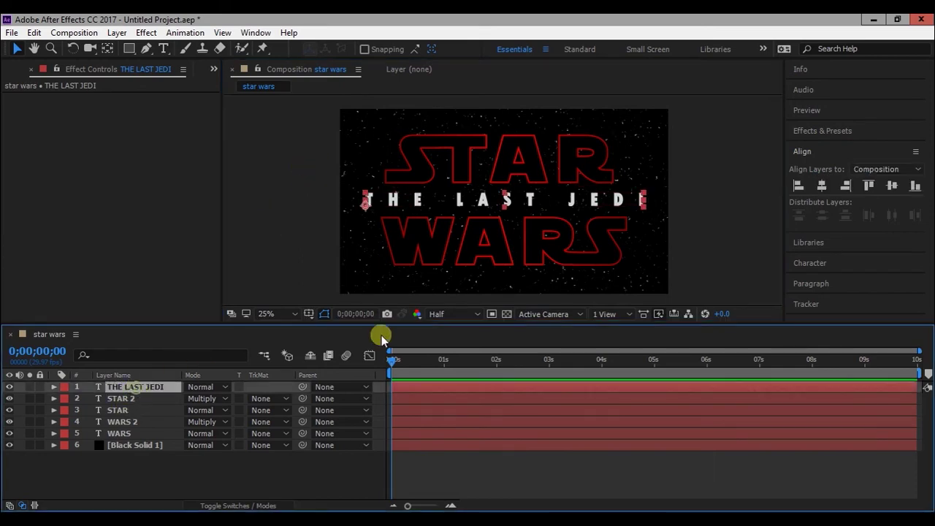
Apply the Gradient Ramp effect to the THE LAST JEDI layer and set its ramp shape to Radial Ramp
{"action": "left_click", "coordinate": [823, 131]}
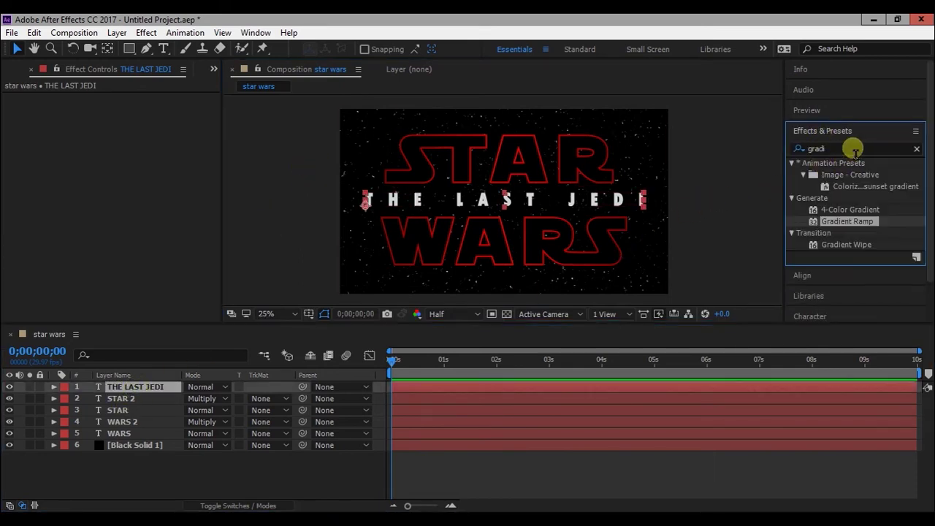
{"action": "double_click", "coordinate": [845, 221]}
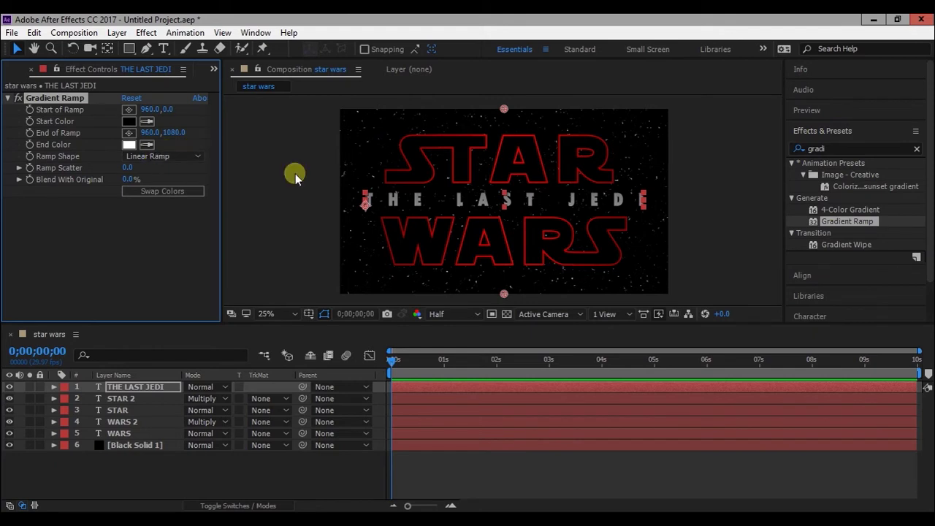
{"action": "left_click", "coordinate": [179, 156]}
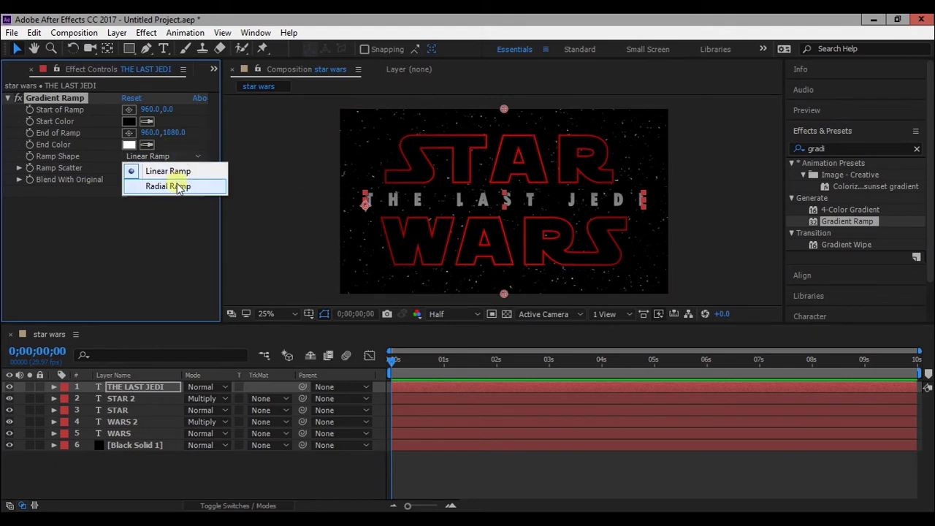
{"action": "left_click", "coordinate": [179, 184]}
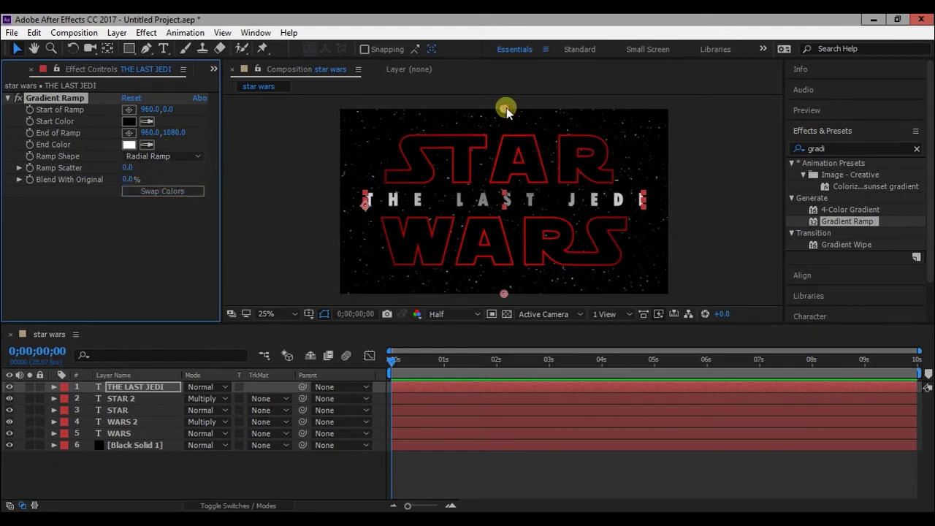
Place the ramp start at about 956, 536 and its end at about 1988, 512, and swap the gradient colors
{"action": "left_click_drag", "start_coordinate": [504, 109], "coordinate": [502, 199]}
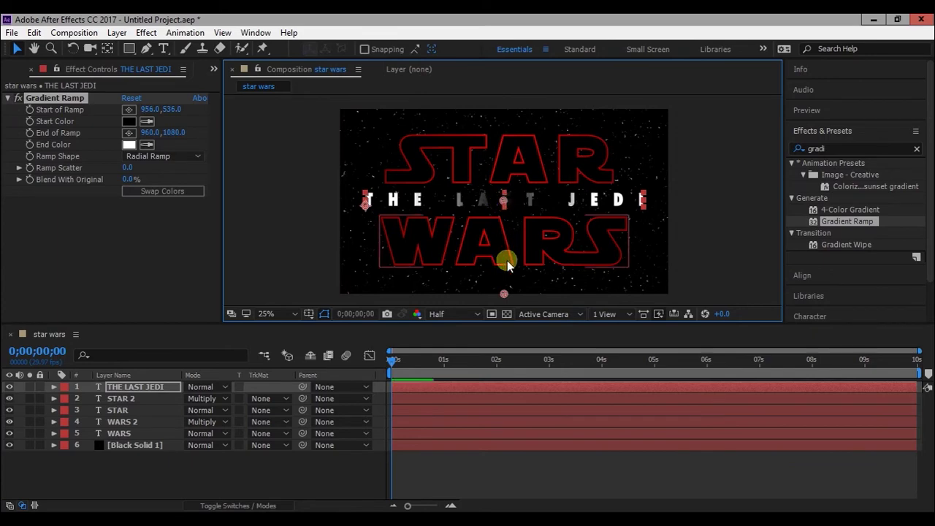
{"action": "left_click_drag", "start_coordinate": [502, 296], "coordinate": [680, 204]}
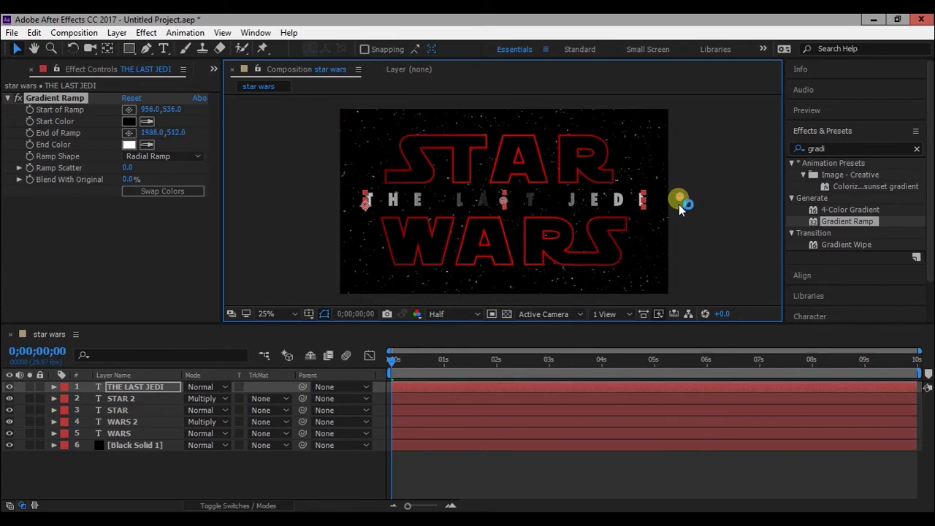
{"action": "left_click", "coordinate": [193, 191]}
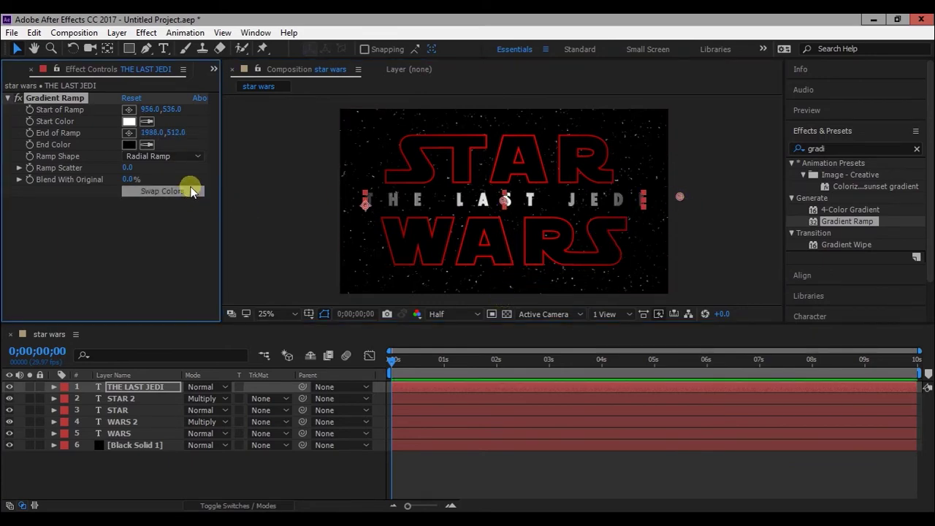
Change the end color of the THE LAST JEDI gradient to a medium gray
{"action": "left_click", "coordinate": [128, 145]}
{"action": "left_click_drag", "start_coordinate": [334, 219], "coordinate": [250, 228]}
{"action": "left_click", "coordinate": [621, 187]}
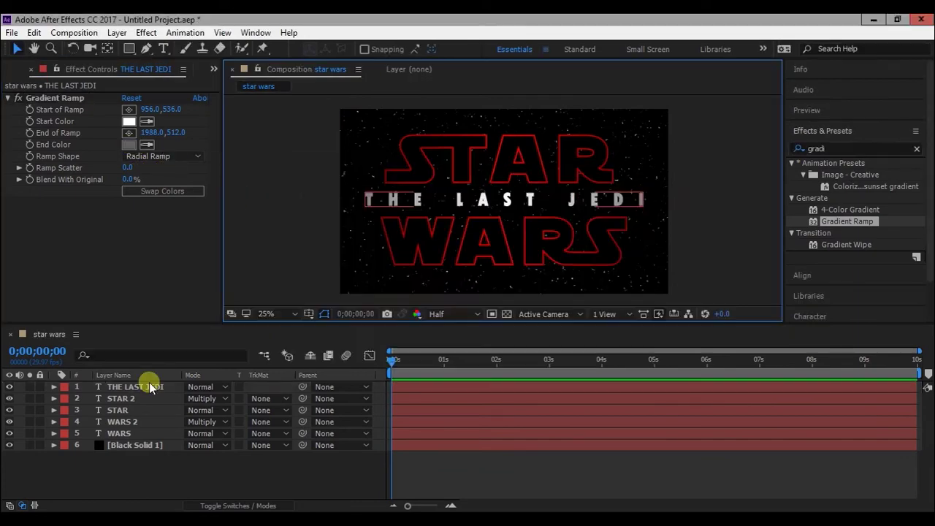
{"action": "left_click", "coordinate": [150, 386]}
{"action": "left_click", "coordinate": [129, 146]}
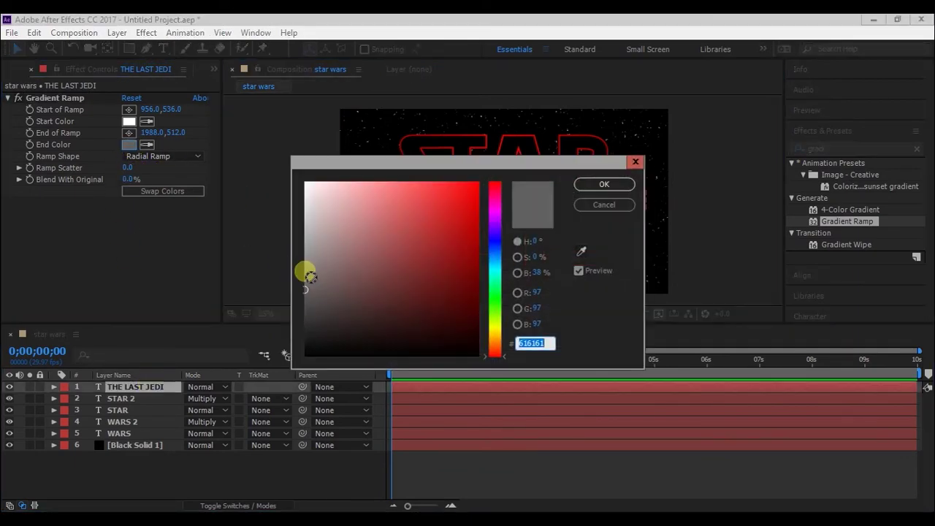
{"action": "left_click_drag", "start_coordinate": [311, 276], "coordinate": [288, 258]}
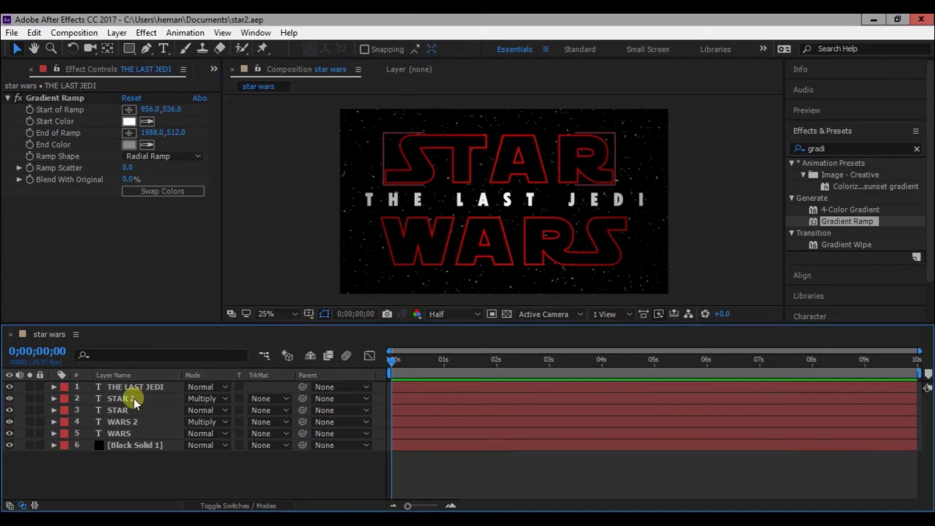
Pre-compose the STAR 2 and STAR layers into a new composition named star
{"action": "left_click", "coordinate": [128, 397]}
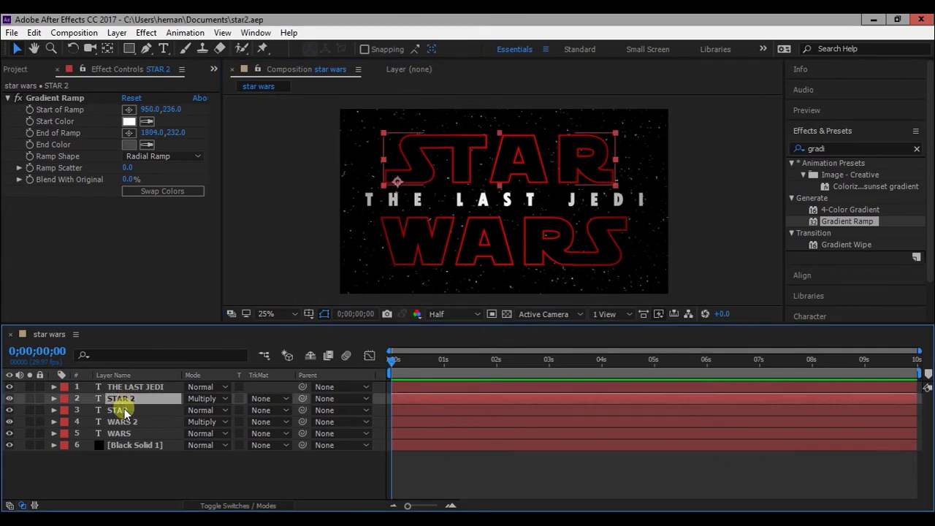
{"action": "left_click", "coordinate": [124, 411], "text": "ctrl"}
{"action": "right_click", "coordinate": [132, 415]}
{"action": "left_click", "coordinate": [168, 445]}
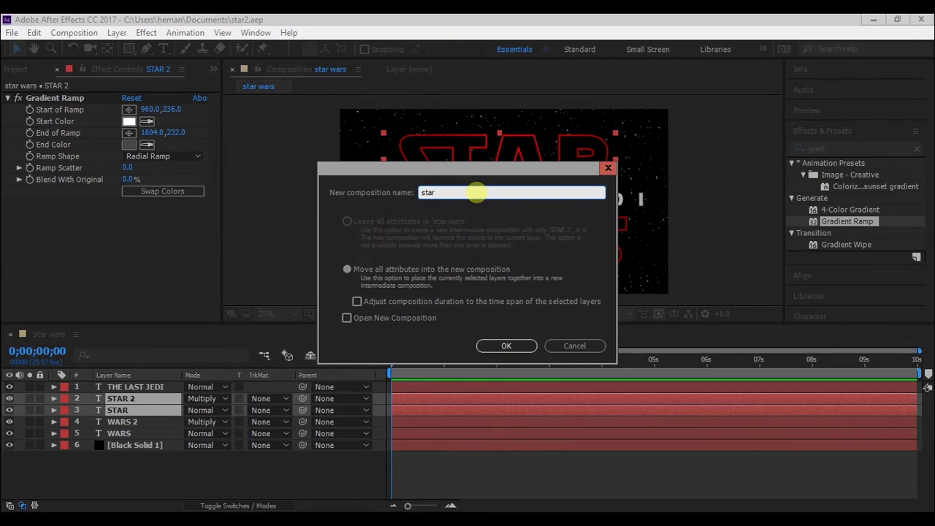
{"action": "key", "text": "Return"}
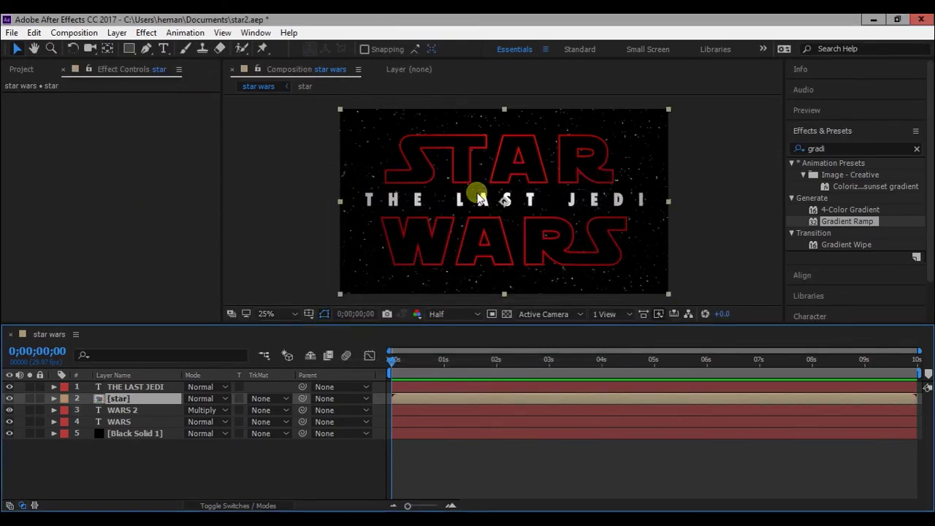
Pre-compose the WARS 2 and WARS layers into a new composition named wars
{"action": "left_click_drag", "start_coordinate": [474, 201], "coordinate": [146, 413]}
{"action": "left_click", "coordinate": [139, 422], "text": "shift"}
{"action": "right_click", "coordinate": [138, 422]}
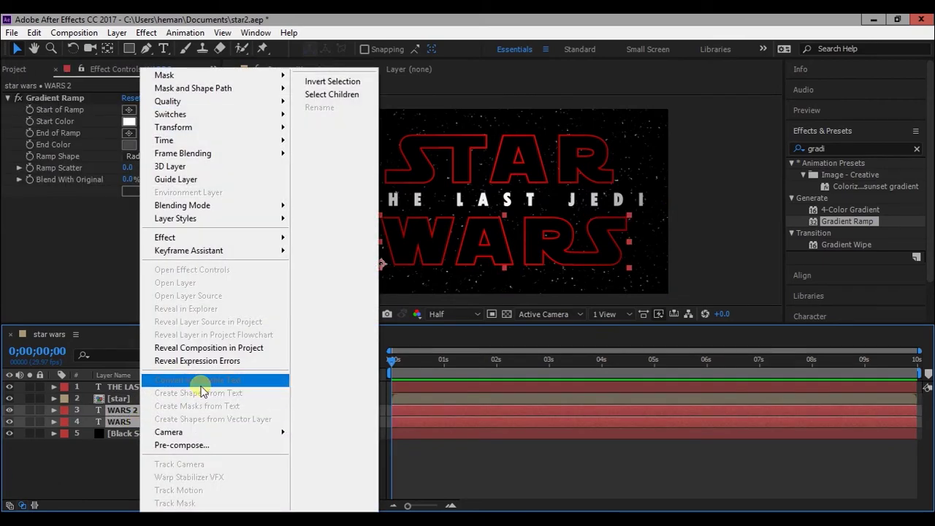
{"action": "left_click", "coordinate": [181, 444]}
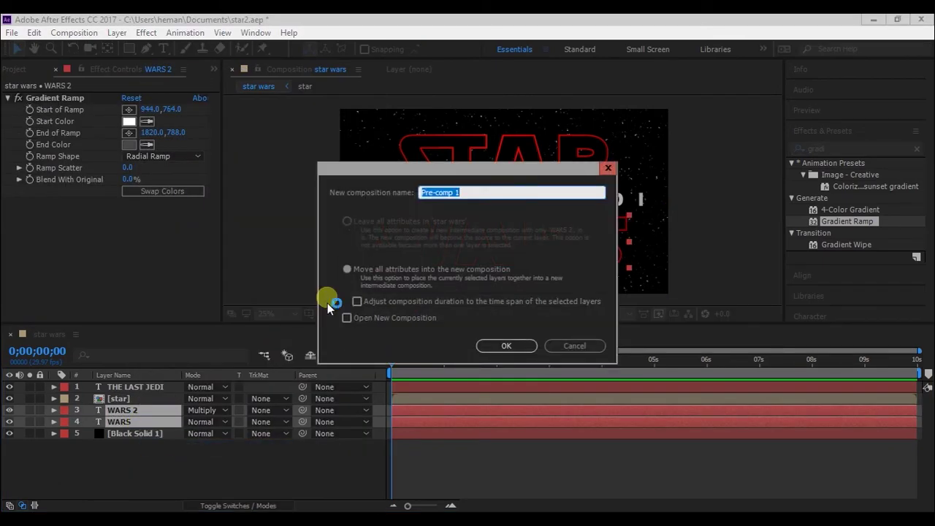
{"action": "type", "text": "wars"}
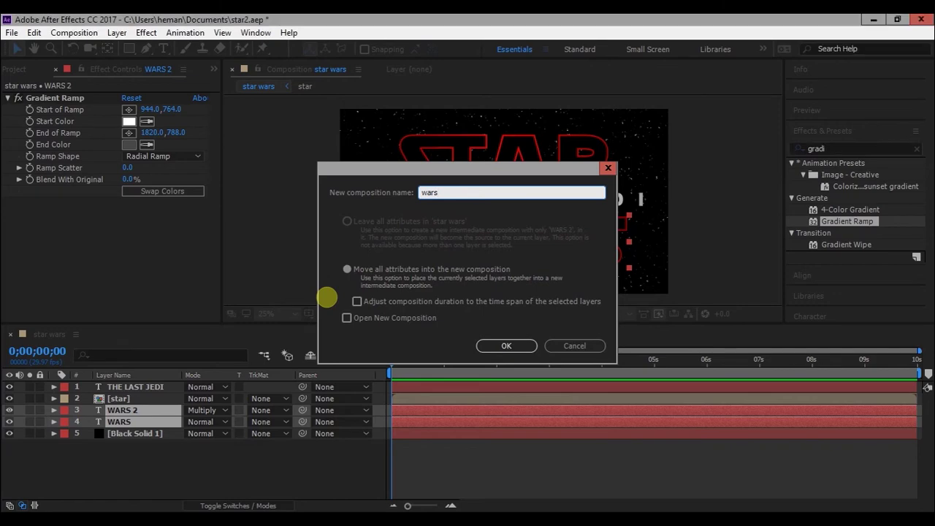
{"action": "key", "text": "Return"}
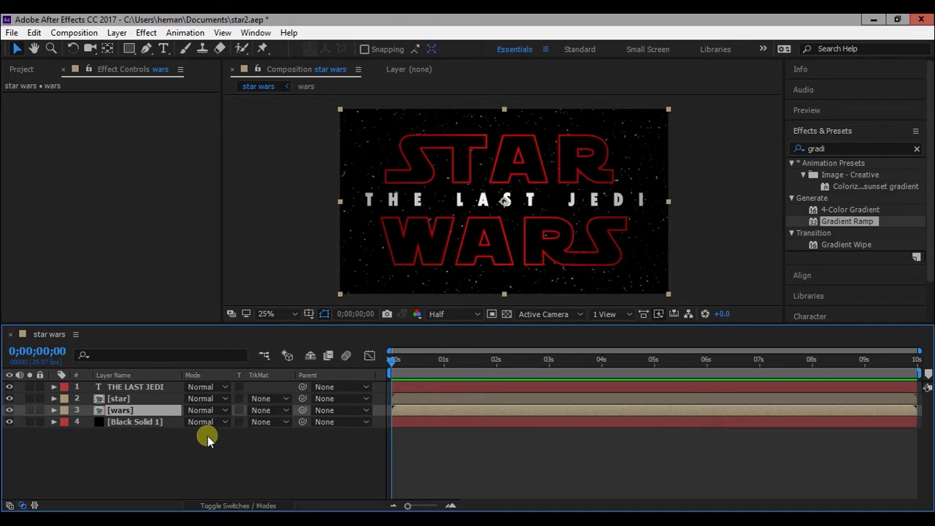
Add Position and Scale keyframes at 9 seconds to the THE LAST JEDI, star and wars layers
{"action": "scroll", "coordinate": [451, 204], "scroll_direction": "up", "scroll_amount": 2}
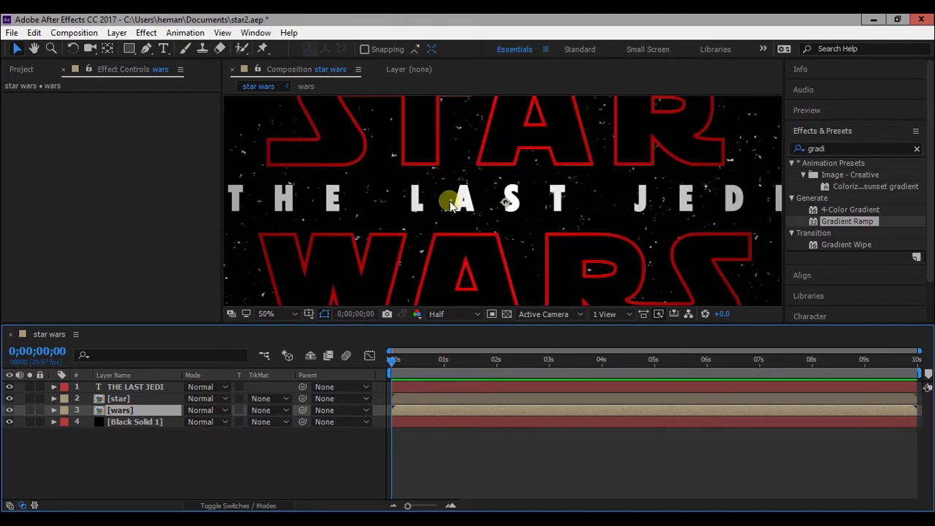
{"action": "scroll", "coordinate": [451, 204], "scroll_direction": "down", "scroll_amount": 2}
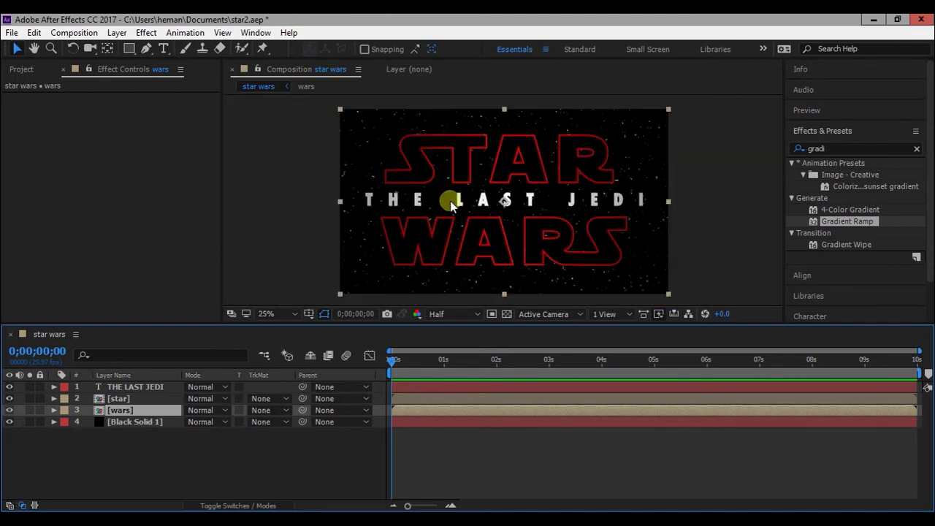
{"action": "left_click", "coordinate": [135, 389], "text": "shift"}
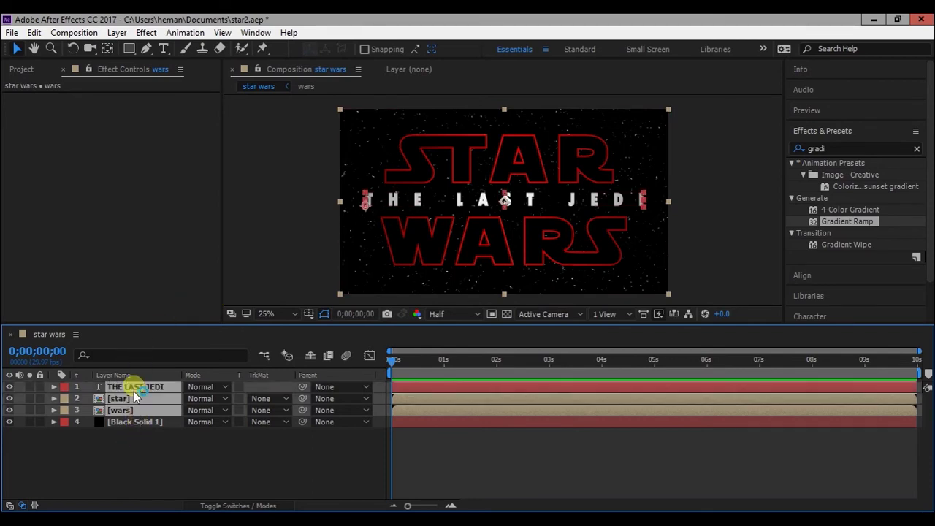
{"action": "left_click_drag", "start_coordinate": [395, 363], "coordinate": [868, 371]}
{"action": "key", "text": "s"}
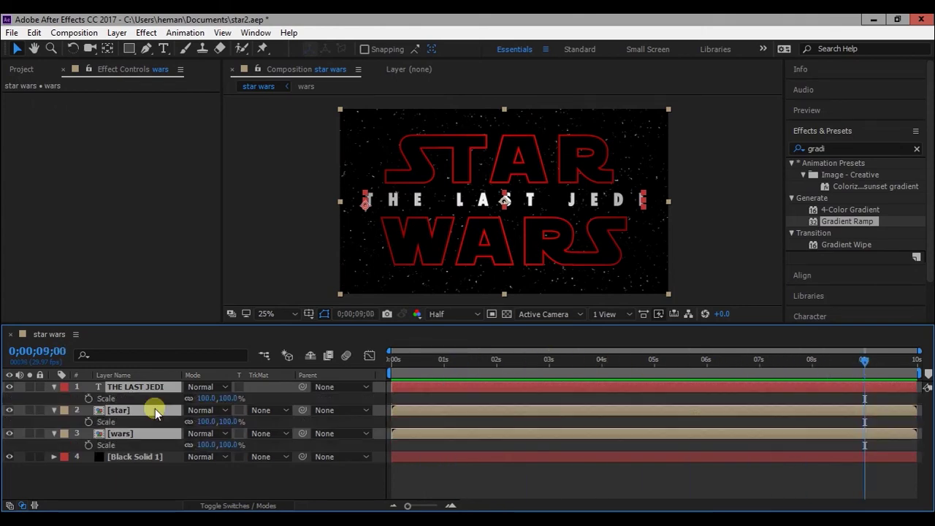
{"action": "key", "text": "shift+p"}
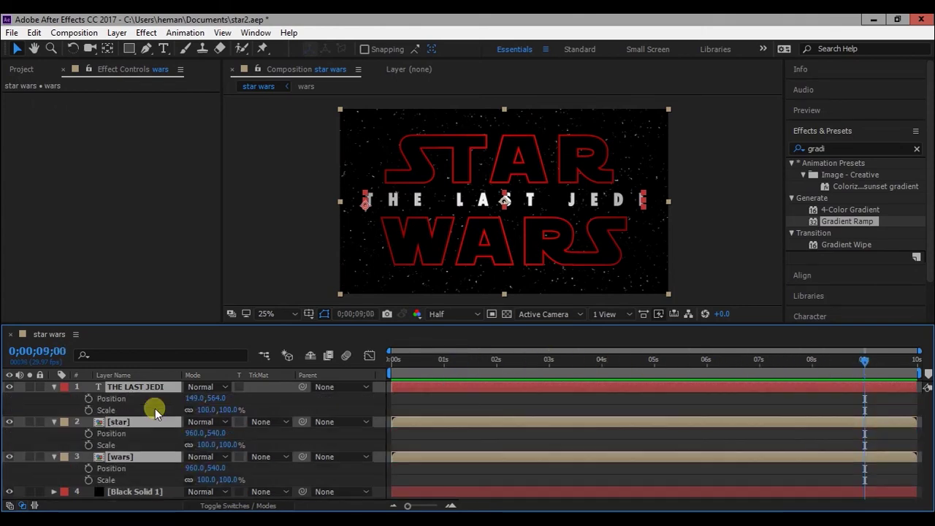
{"action": "left_click", "coordinate": [89, 398]}
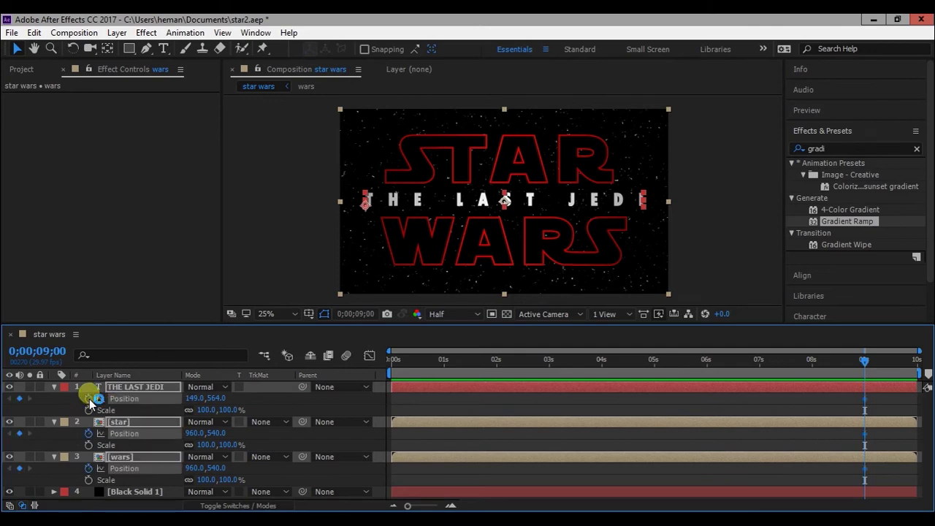
{"action": "left_click", "coordinate": [89, 410]}
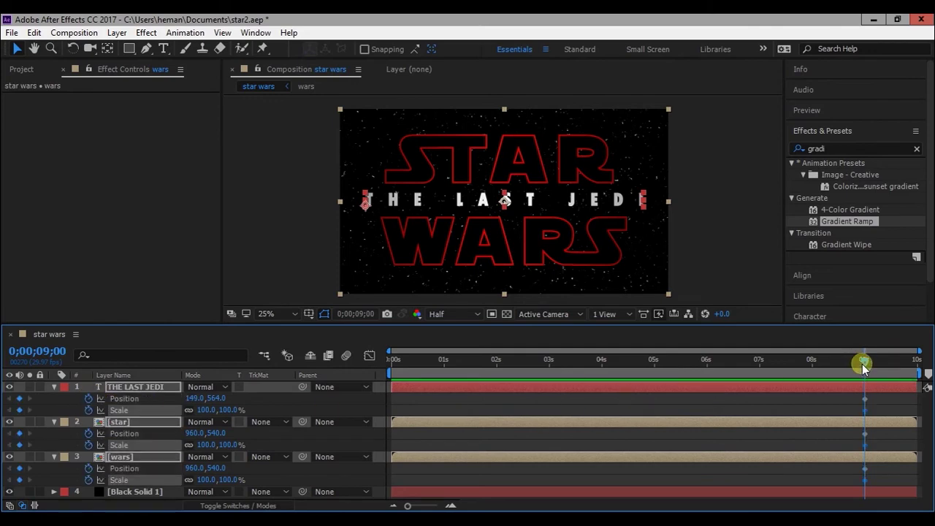
Set the scale of THE LAST JEDI, star and wars to 133% at 0 seconds
{"action": "left_click_drag", "start_coordinate": [865, 367], "coordinate": [336, 402]}
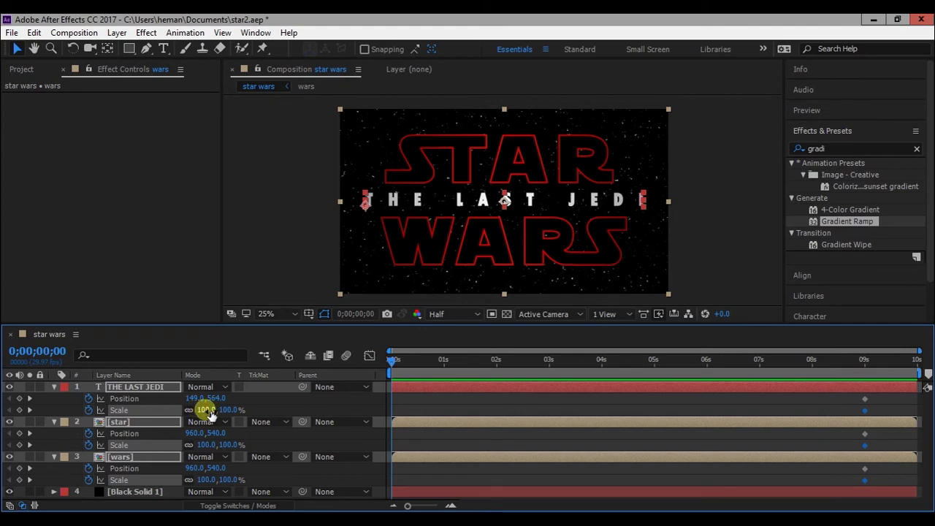
{"action": "left_click_drag", "start_coordinate": [208, 411], "coordinate": [231, 412]}
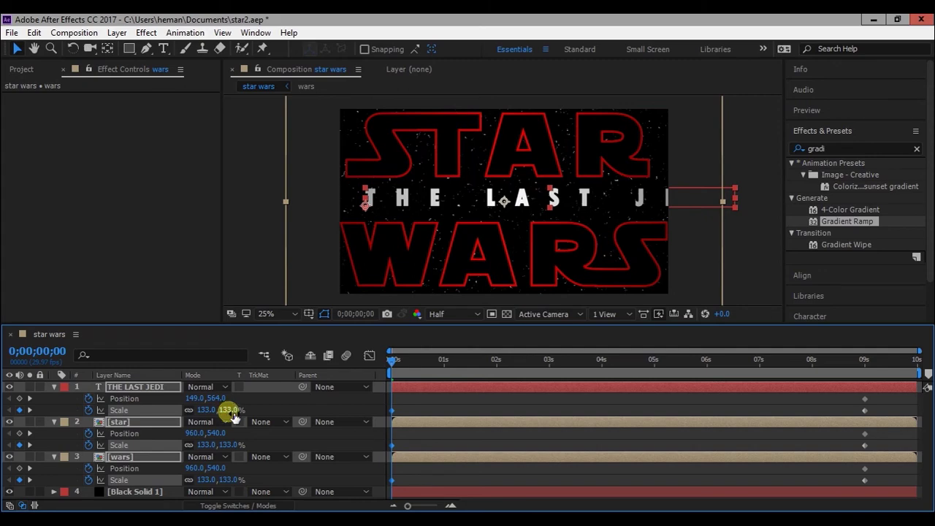
{"action": "left_click", "coordinate": [148, 417]}
Reduce the THE LAST JEDI scale to 118% at 0 seconds and center the layer horizontally in the composition
{"action": "left_click", "coordinate": [132, 388]}
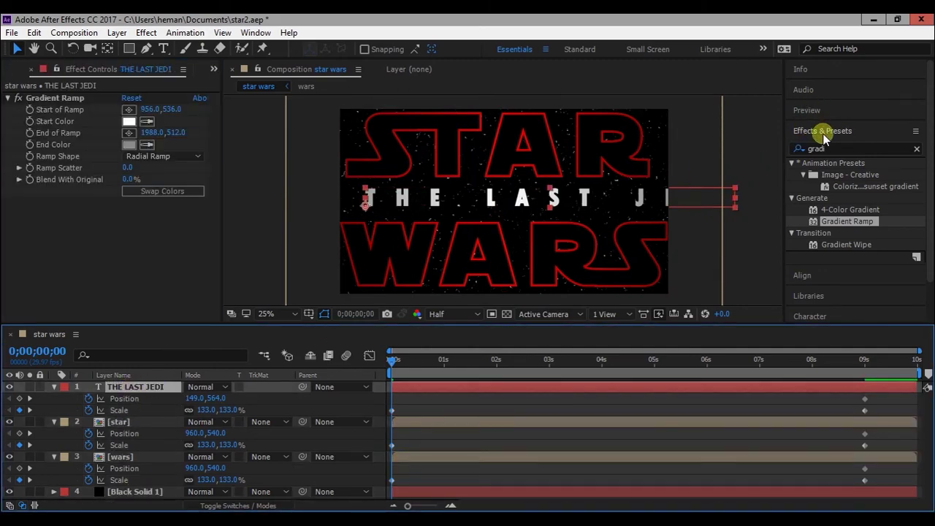
{"action": "left_click", "coordinate": [806, 274]}
{"action": "left_click", "coordinate": [822, 187]}
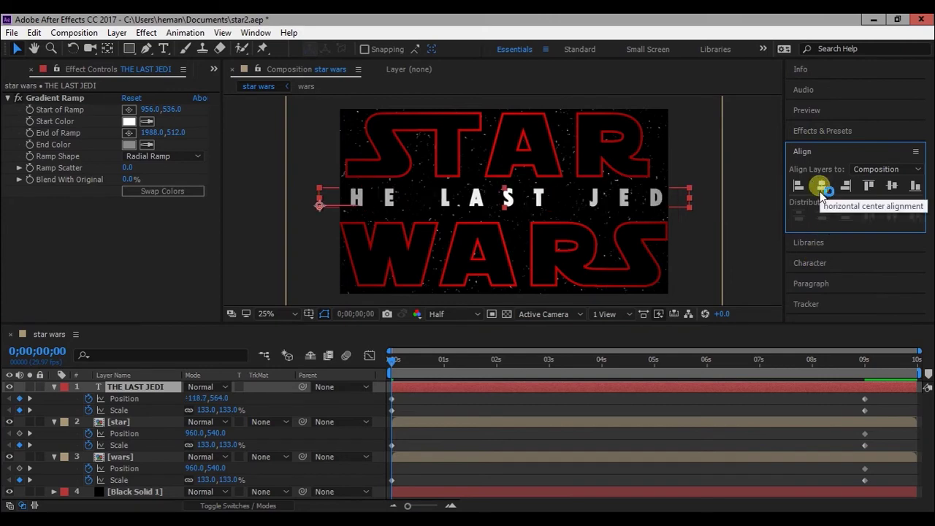
{"action": "left_click", "coordinate": [205, 409]}
{"action": "left_click_drag", "start_coordinate": [204, 409], "coordinate": [188, 409]}
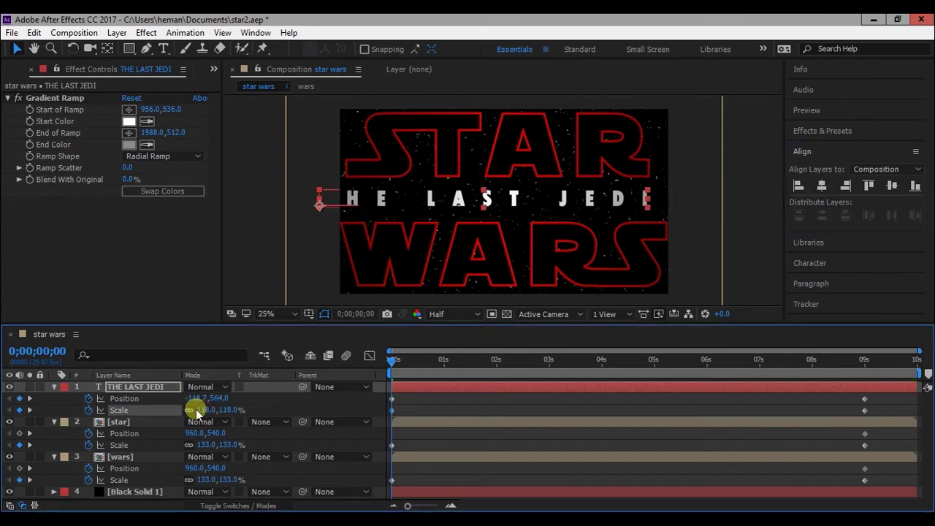
{"action": "left_click", "coordinate": [798, 186]}
{"action": "left_click", "coordinate": [328, 296]}
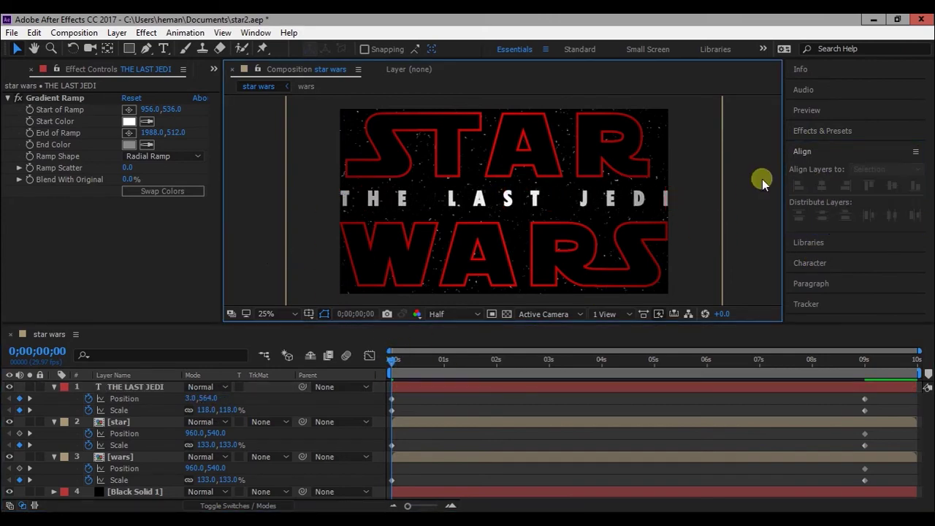
Play the composition from the start to check the title's scaling animation
{"action": "left_click", "coordinate": [807, 110]}
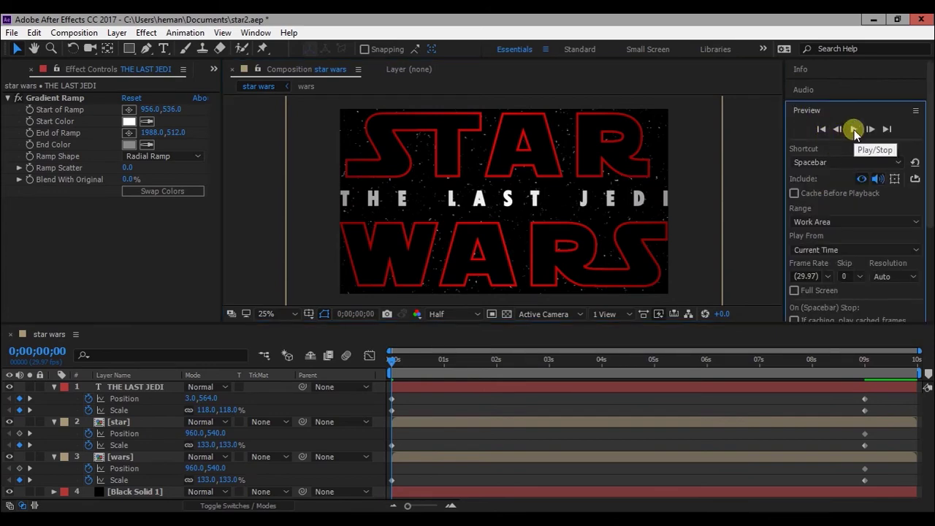
{"action": "left_click", "coordinate": [853, 130]}
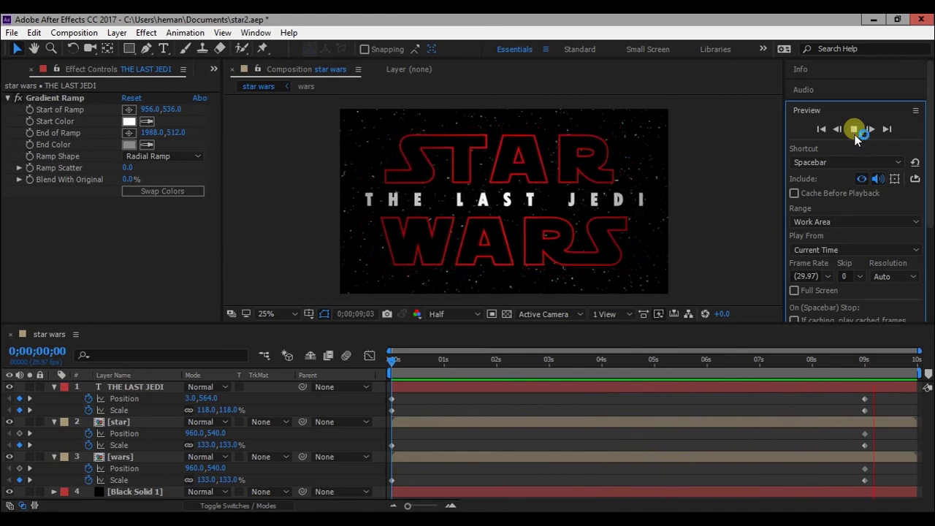
{"action": "left_click", "coordinate": [855, 129]}
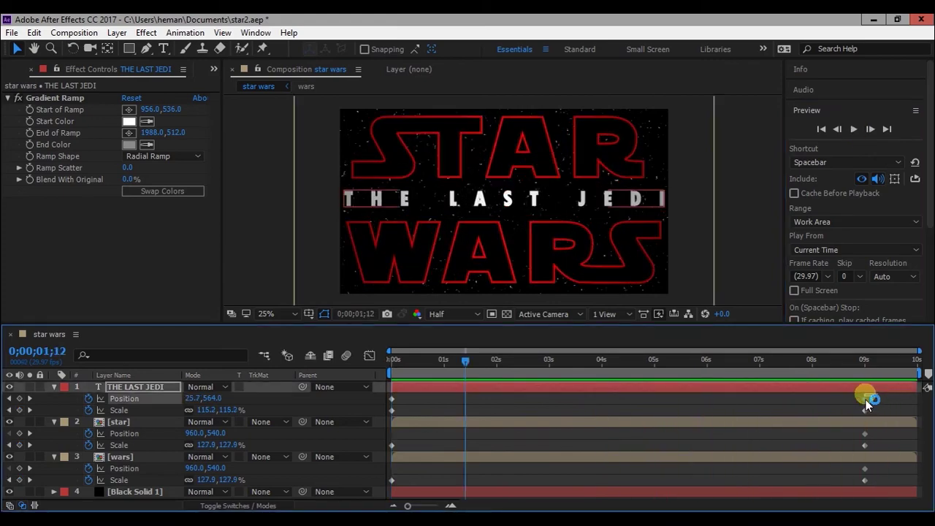
Apply Easy Ease to the Position and Scale keyframes at 9 seconds on all three title layers
{"action": "left_click_drag", "start_coordinate": [869, 387], "coordinate": [861, 493]}
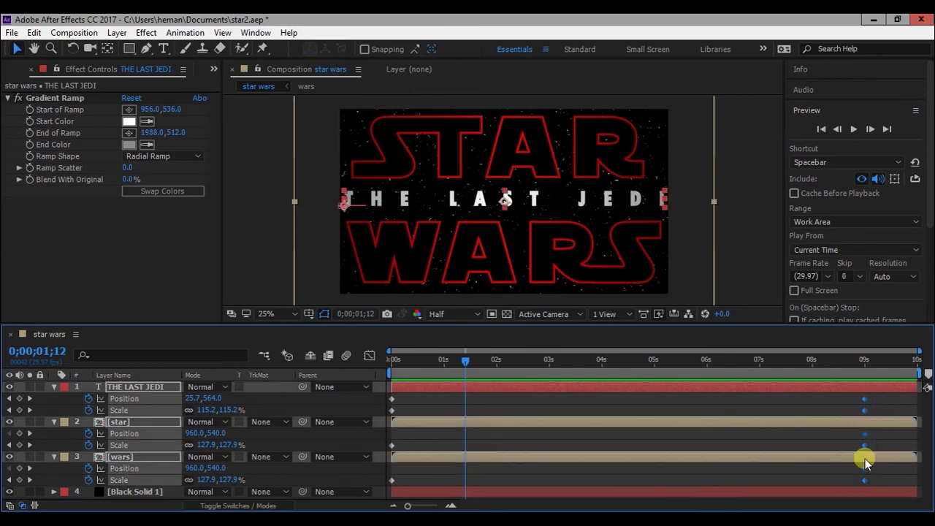
{"action": "right_click", "coordinate": [865, 413]}
{"action": "mouse_move", "coordinate": [856, 411]}
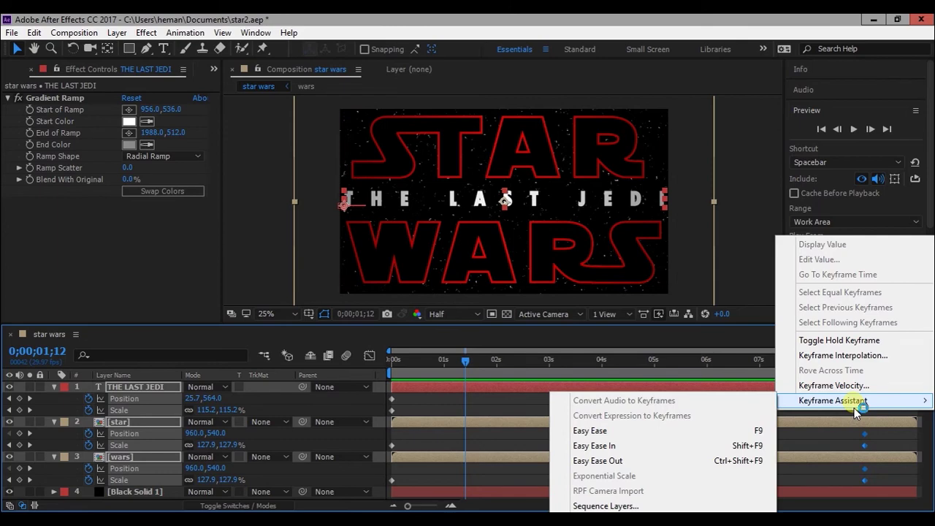
{"action": "left_click", "coordinate": [756, 426]}
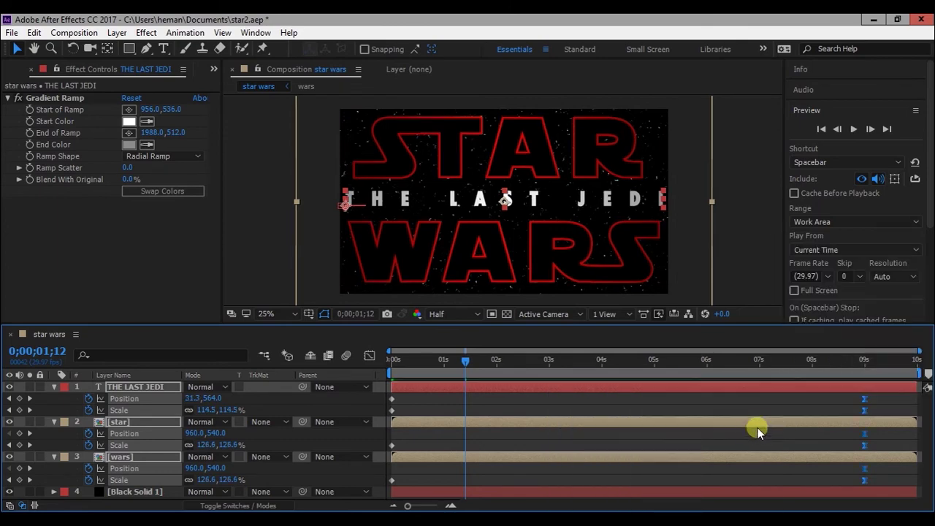
{"action": "left_click", "coordinate": [743, 220]}
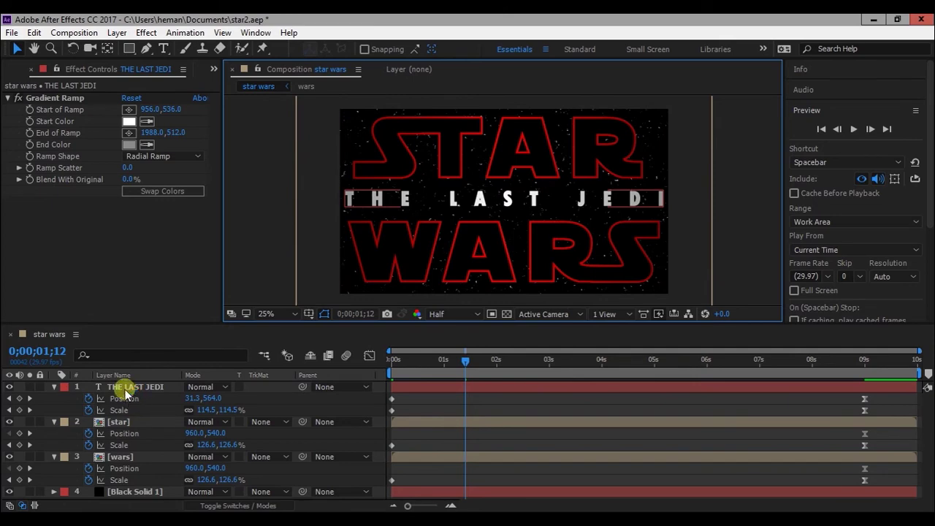
Collapse the THE LAST JEDI, star and wars layers and return the playhead to 0 seconds
{"action": "left_click", "coordinate": [53, 386]}
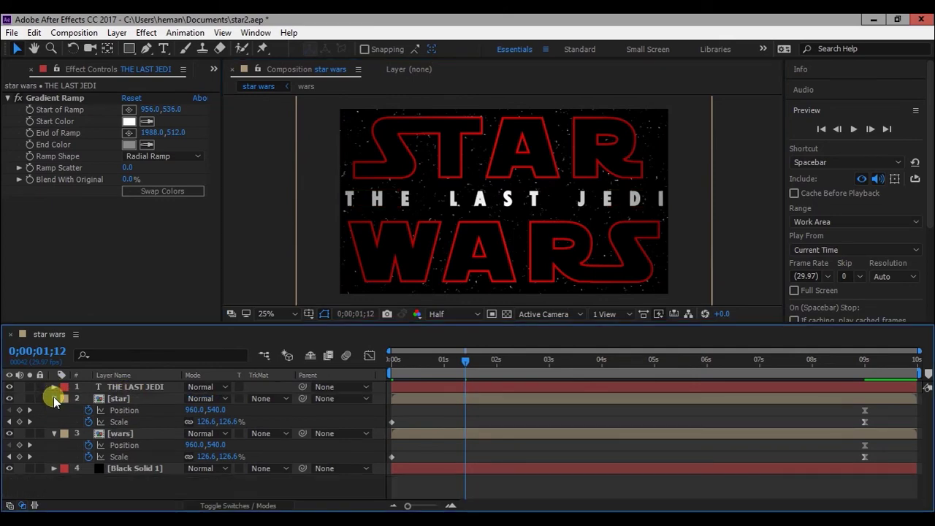
{"action": "left_click", "coordinate": [53, 398]}
{"action": "left_click", "coordinate": [54, 410]}
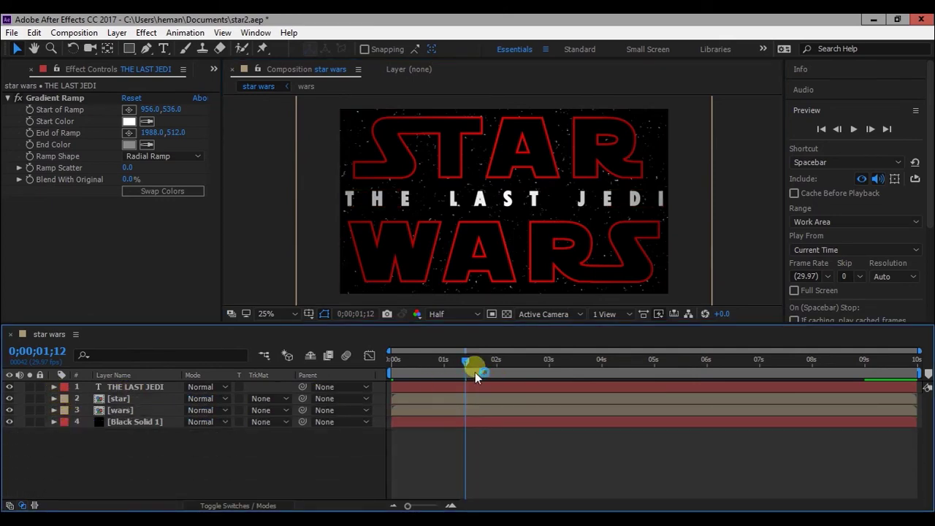
{"action": "left_click_drag", "start_coordinate": [466, 363], "coordinate": [375, 361]}
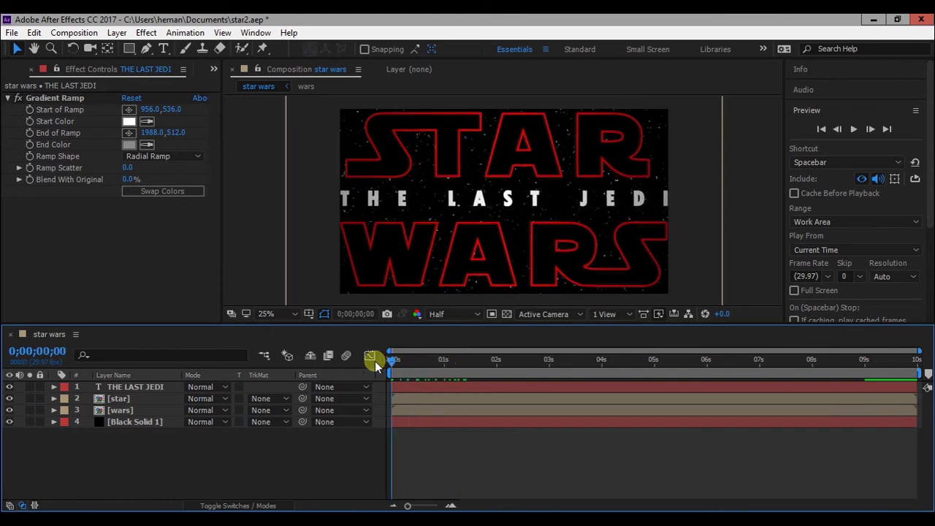
Enable per-character 3D on the THE LAST JEDI text and add an animator with all transform properties
{"action": "left_click", "coordinate": [163, 385]}
{"action": "left_click", "coordinate": [135, 390]}
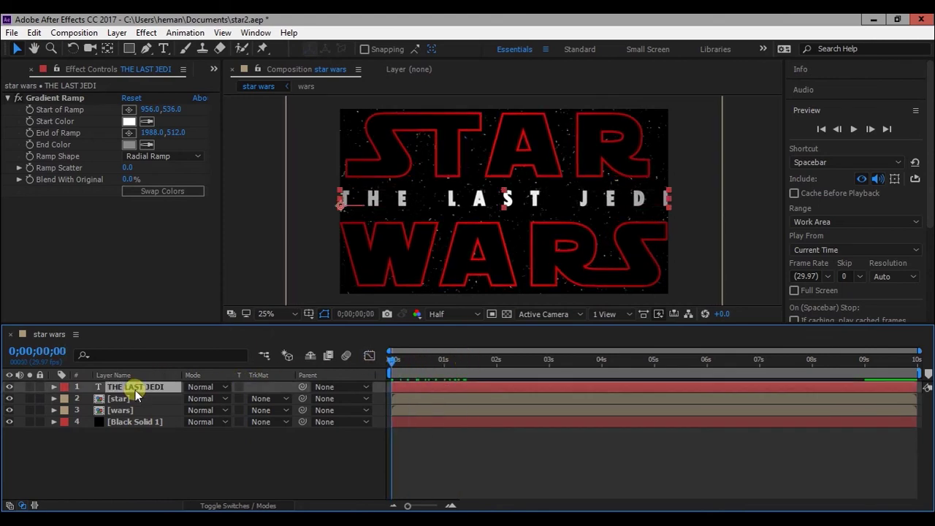
{"action": "left_click", "coordinate": [54, 387]}
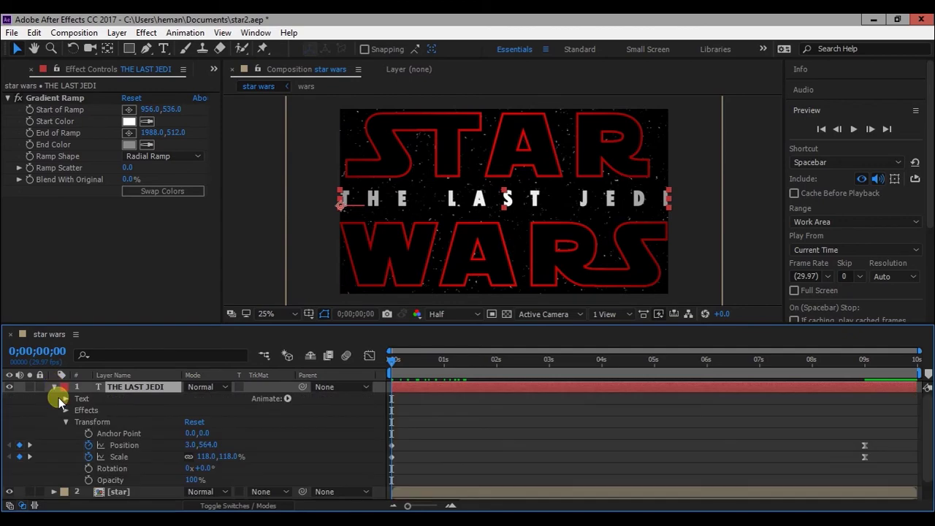
{"action": "left_click", "coordinate": [65, 398]}
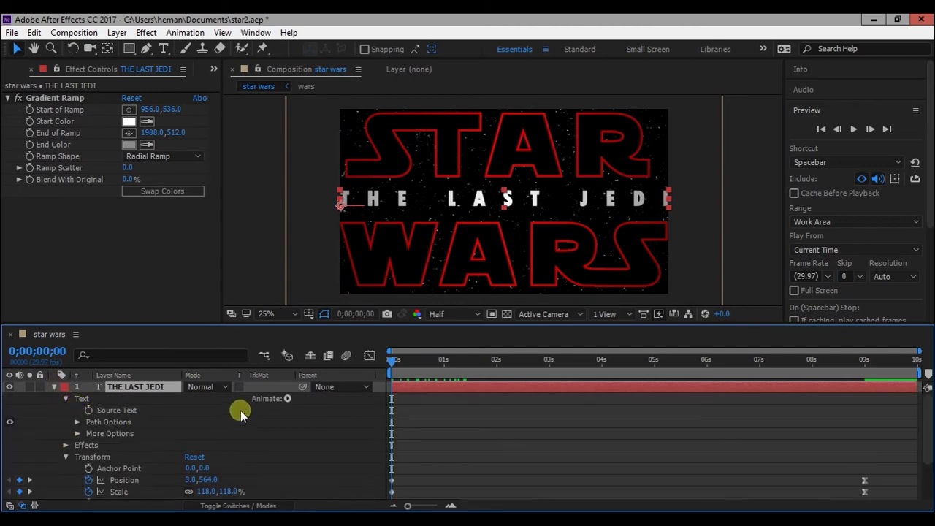
{"action": "left_click", "coordinate": [289, 400]}
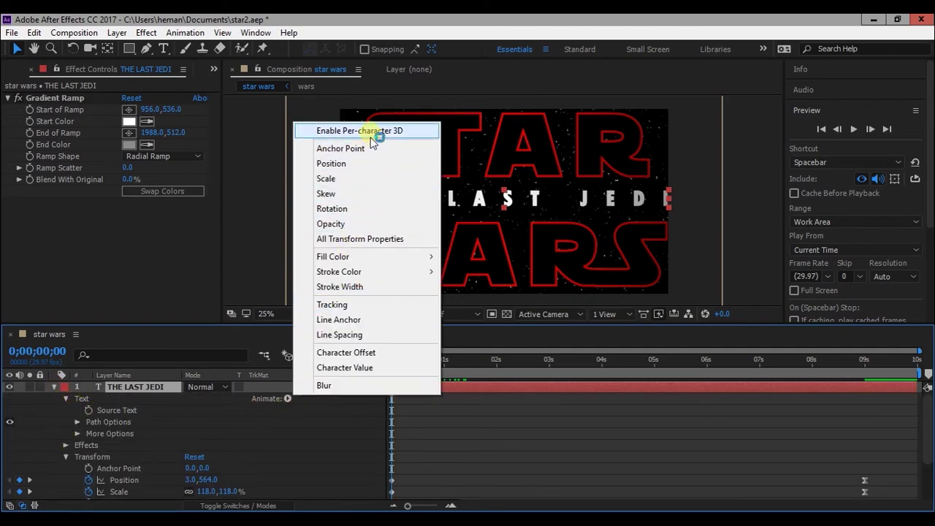
{"action": "left_click", "coordinate": [374, 130]}
{"action": "left_click", "coordinate": [288, 398]}
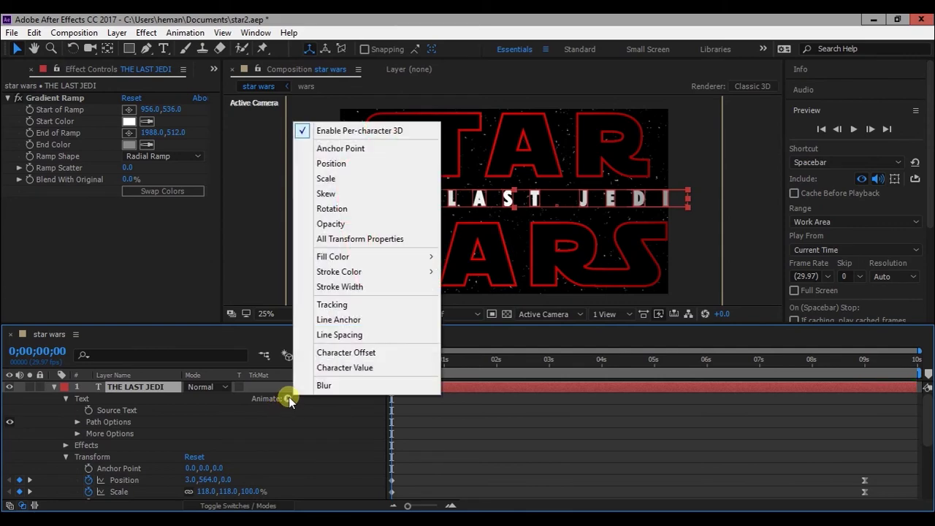
{"action": "left_click", "coordinate": [344, 239]}
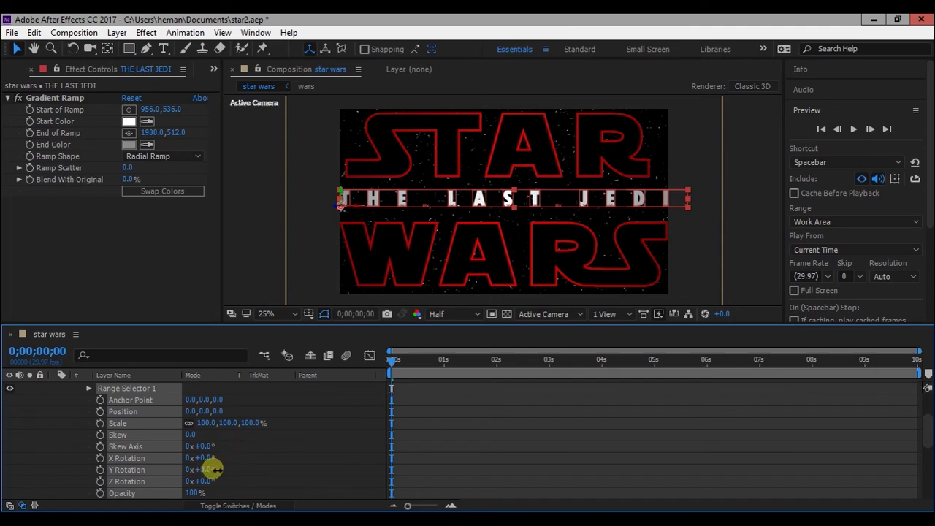
Set the text animator's Y Rotation to 70° and keyframe it at 0 seconds
{"action": "left_click_drag", "start_coordinate": [212, 469], "coordinate": [242, 471]}
{"action": "left_click", "coordinate": [208, 469]}
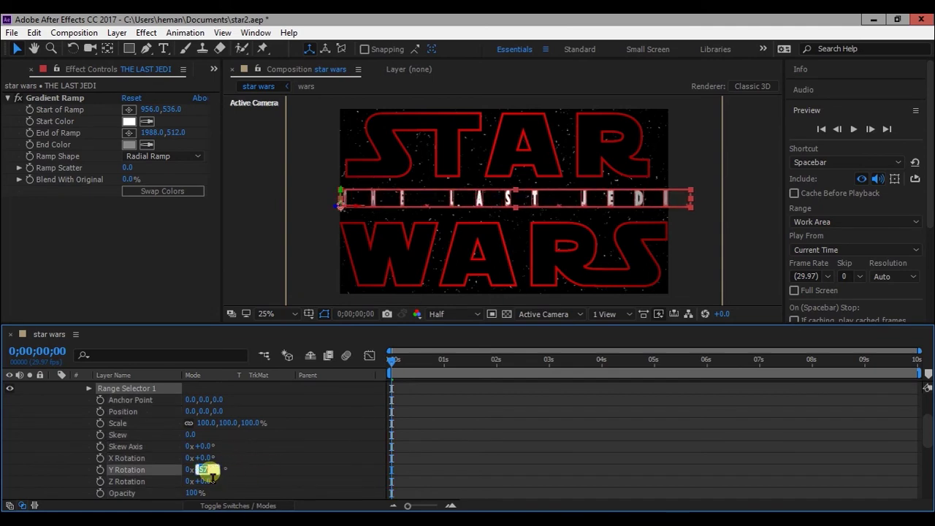
{"action": "key", "text": "Return"}
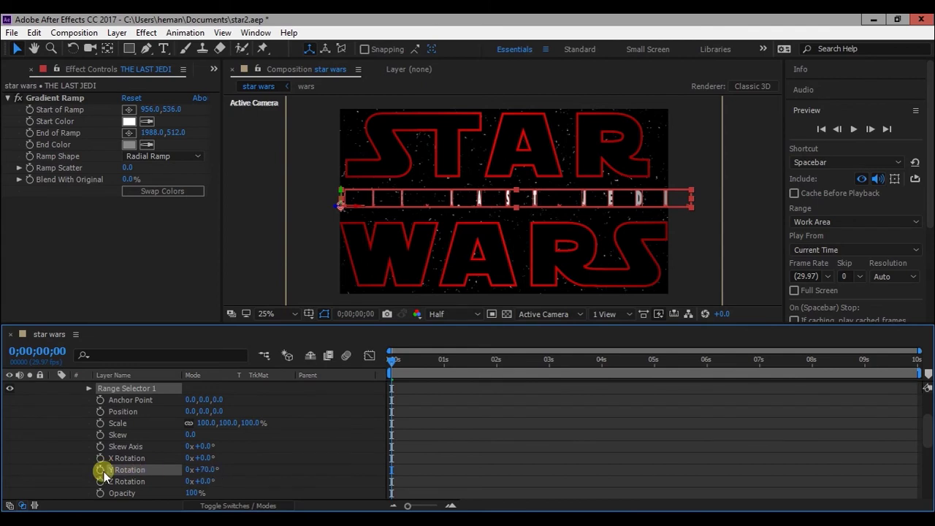
{"action": "left_click", "coordinate": [100, 470]}
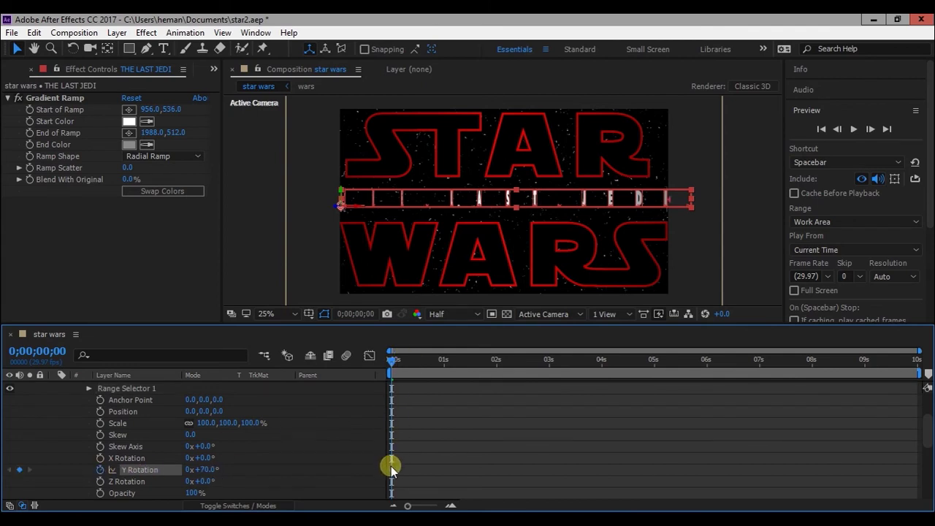
Keyframe the text animator's Y Rotation at 0° at 0;00;01;27, return to 0 seconds and collapse the layer
{"action": "left_click_drag", "start_coordinate": [393, 362], "coordinate": [490, 359]}
{"action": "left_click", "coordinate": [256, 457]}
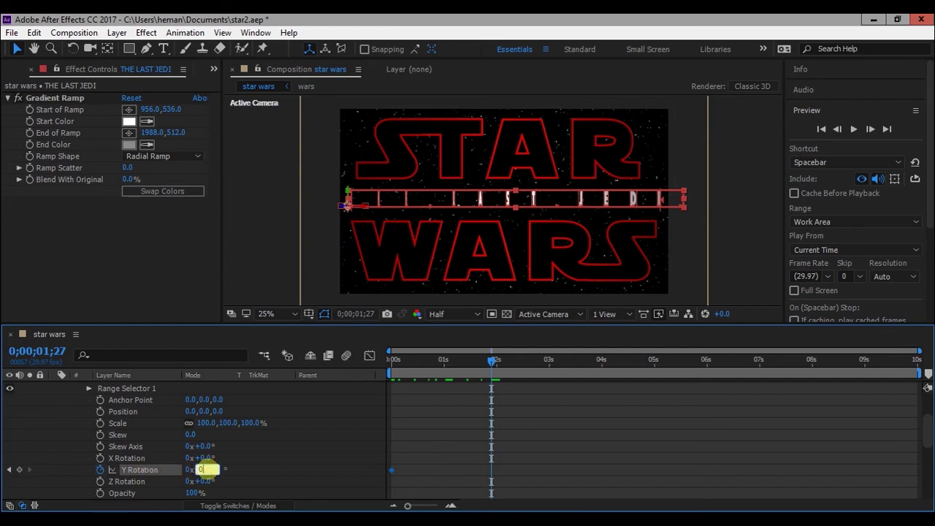
{"action": "key", "text": "Return"}
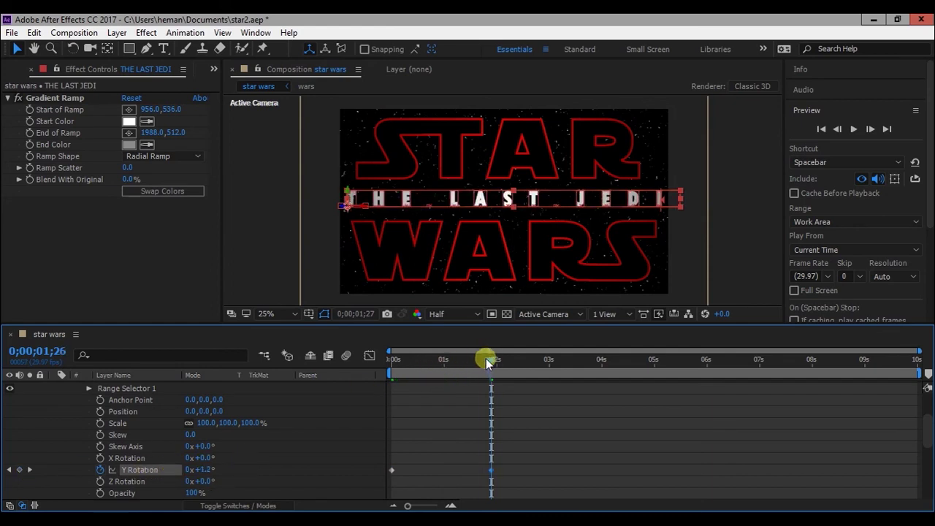
{"action": "left_click_drag", "start_coordinate": [488, 363], "coordinate": [370, 362]}
{"action": "scroll", "coordinate": [73, 406], "scroll_direction": "up", "scroll_amount": 3}
{"action": "left_click", "coordinate": [54, 387]}
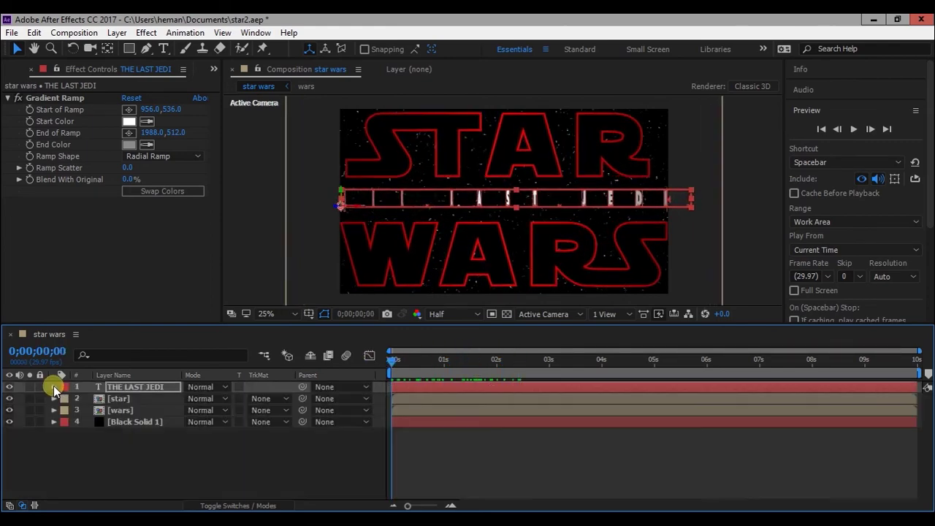
Add 100% Opacity keyframes to THE LAST JEDI, star and wars at 0;00;03;16
{"action": "left_click", "coordinate": [122, 386]}
{"action": "left_click", "coordinate": [132, 410], "text": "shift"}
{"action": "key", "text": "t"}
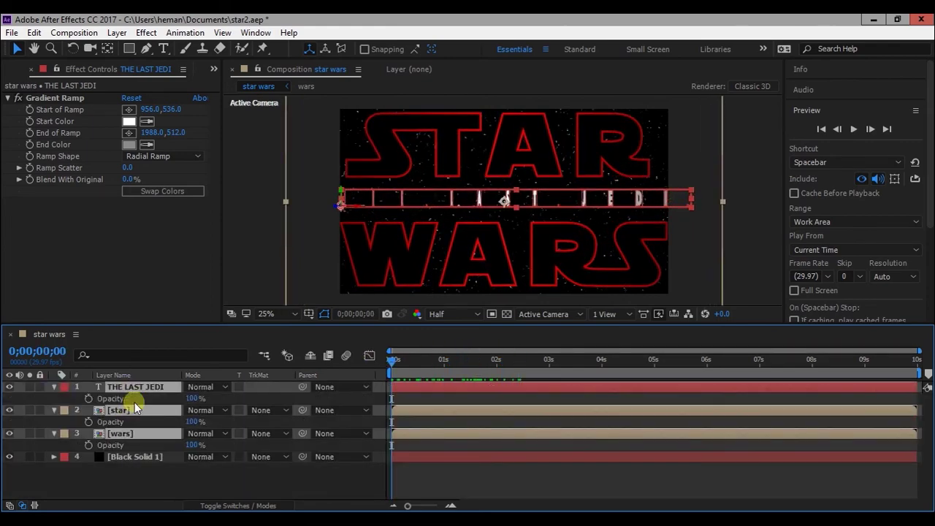
{"action": "left_click_drag", "start_coordinate": [392, 359], "coordinate": [577, 361]}
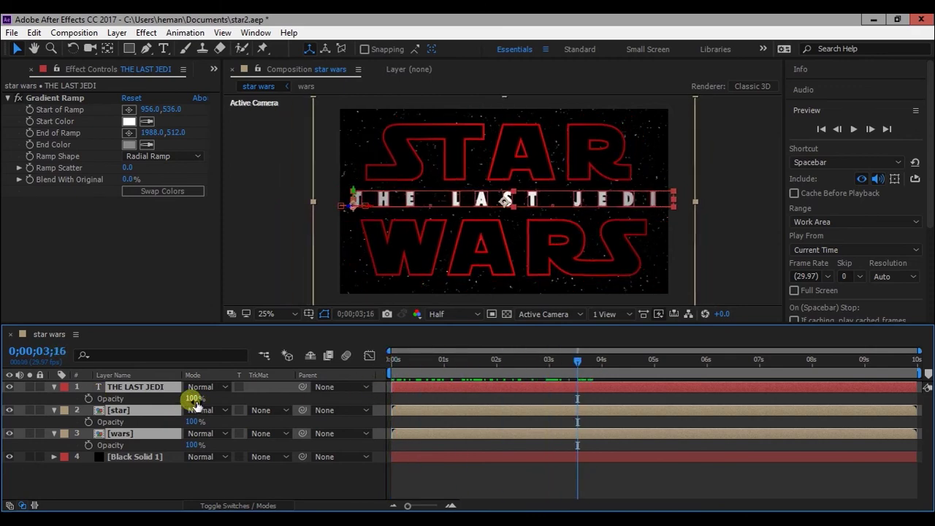
{"action": "left_click", "coordinate": [88, 399]}
Set the Opacity of all three title layers to 0% at 0 seconds and preview the fade-in
{"action": "key", "text": "Home"}
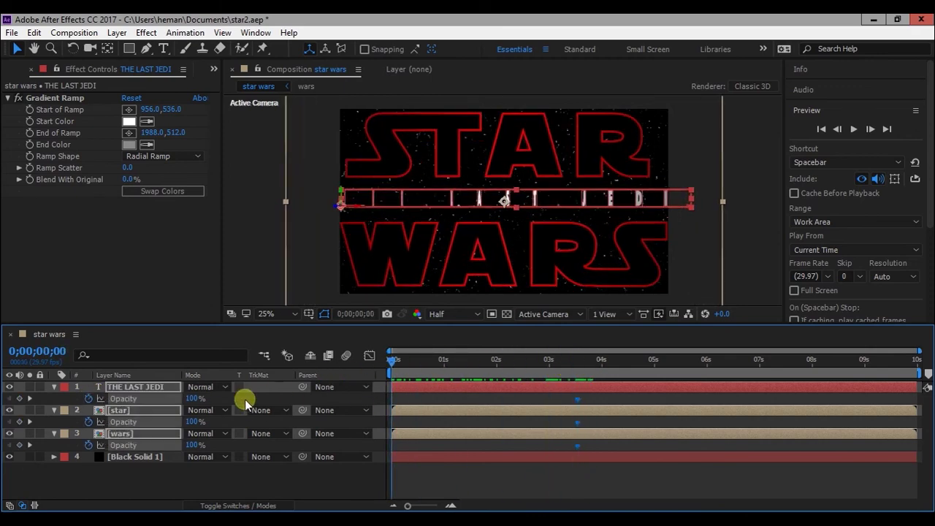
{"action": "left_click", "coordinate": [196, 398]}
{"action": "type", "text": "0"}
{"action": "key", "text": "Return"}
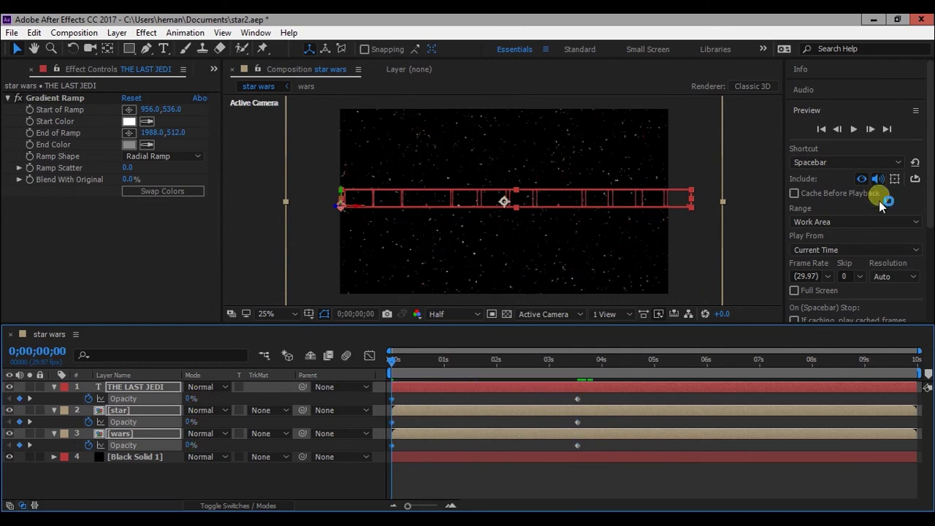
{"action": "left_click", "coordinate": [853, 129]}
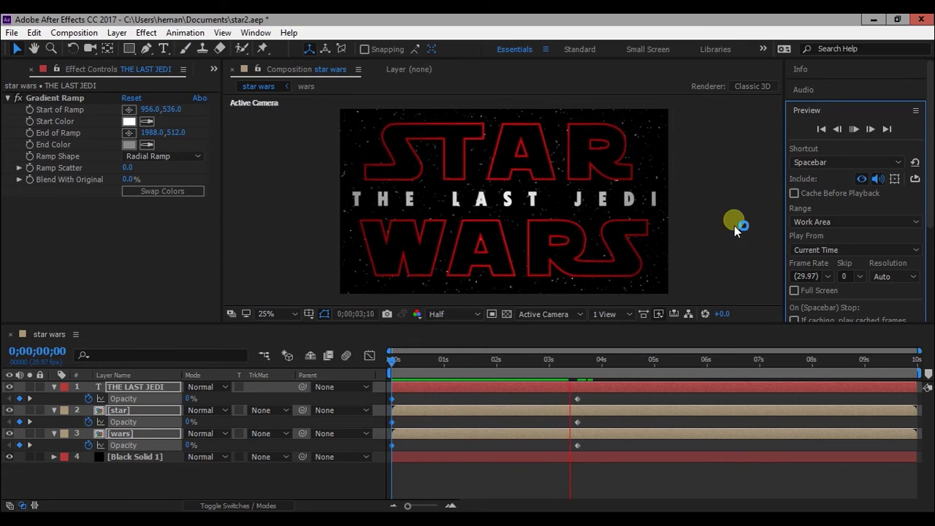
Add Position keyframes to the star and wars layers at 4 seconds
{"action": "left_click", "coordinate": [577, 363]}
{"action": "left_click_drag", "start_coordinate": [578, 373], "coordinate": [602, 367]}
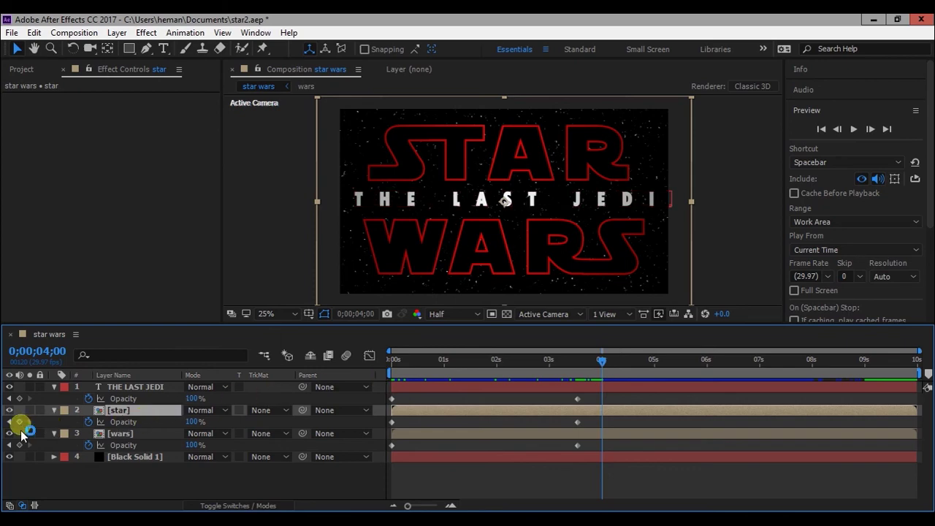
{"action": "left_click", "coordinate": [124, 434], "text": "shift"}
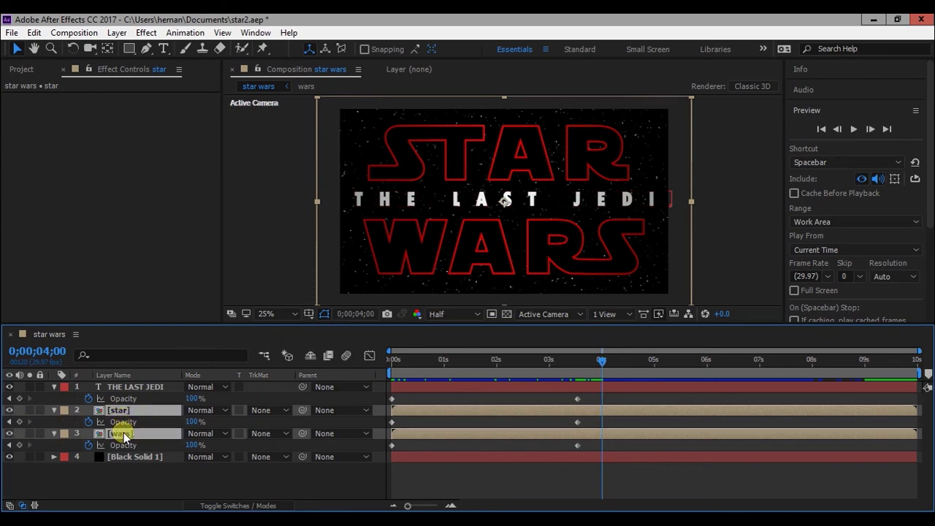
{"action": "key", "text": "p"}
{"action": "left_click", "coordinate": [19, 422]}
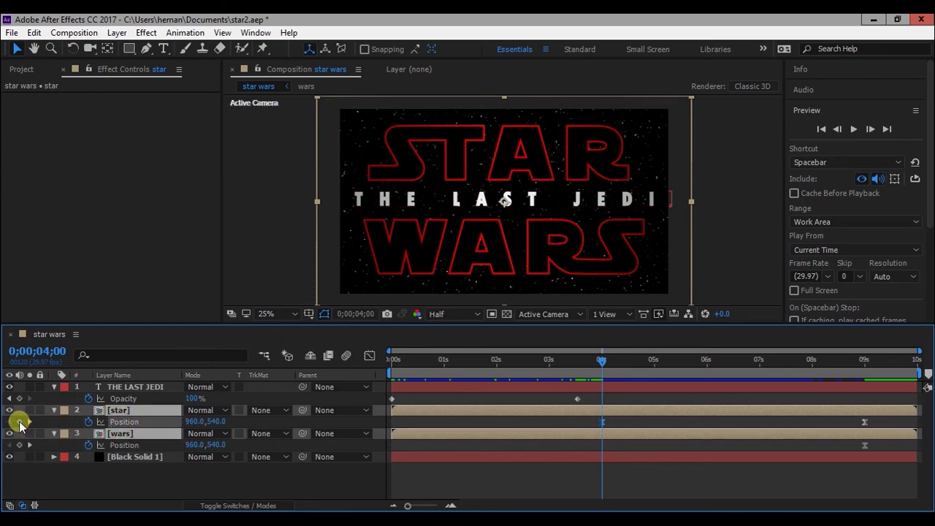
{"action": "left_click", "coordinate": [19, 445]}
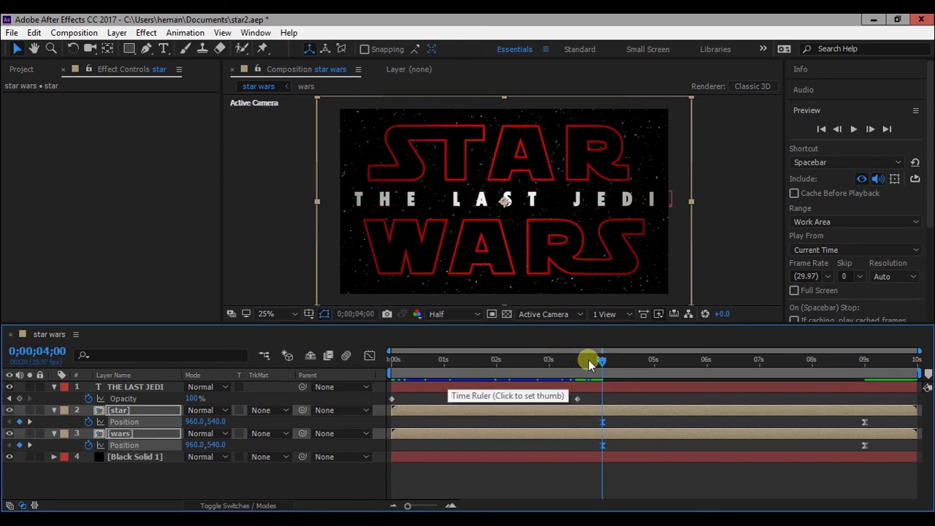
Show Opacity alongside Position on the star and wars layers and set both opacities to 20% at 0 seconds
{"action": "left_click_drag", "start_coordinate": [601, 361], "coordinate": [379, 370]}
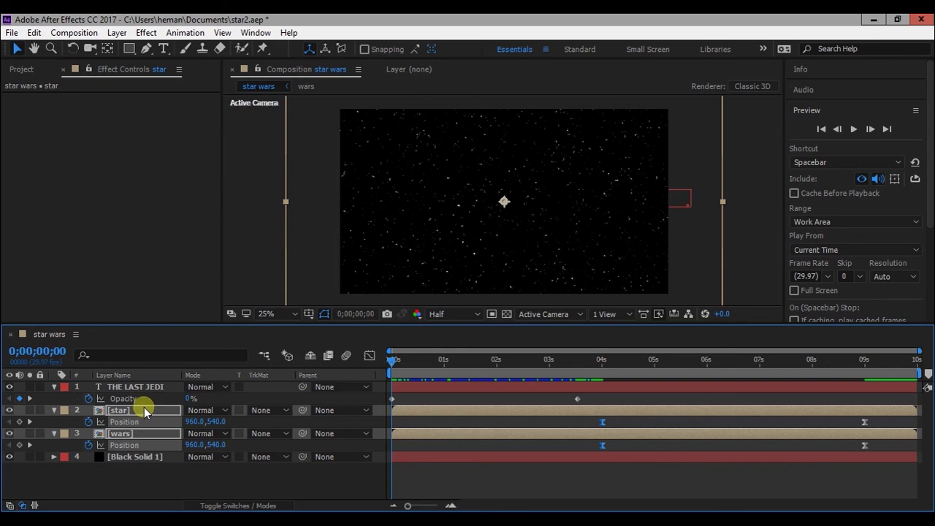
{"action": "key", "text": "ctrl+v"}
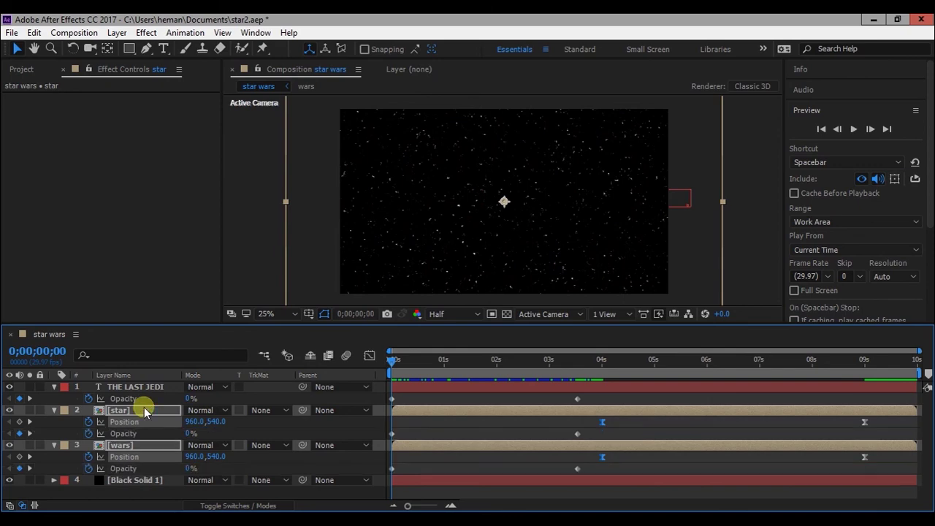
{"action": "left_click", "coordinate": [185, 434]}
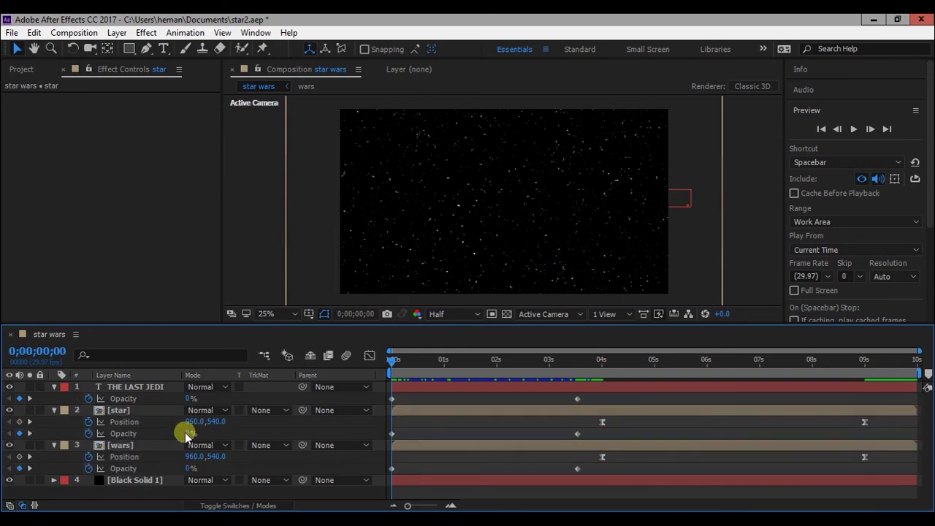
{"action": "type", "text": "2"}
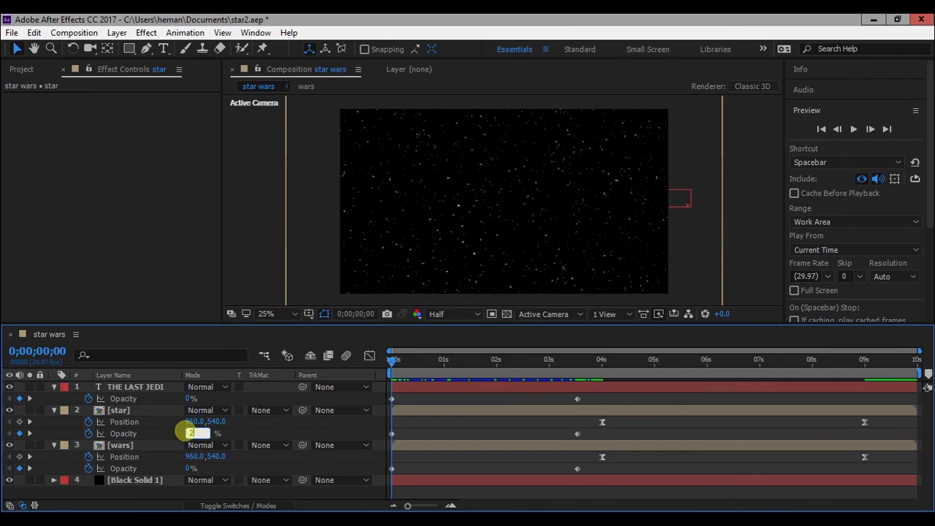
{"action": "type", "text": "0"}
{"action": "key", "text": "Return"}
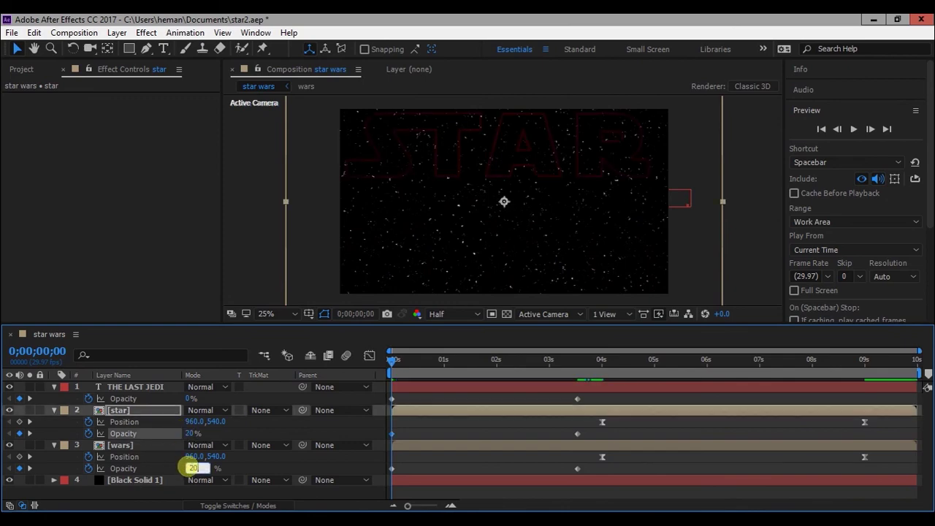
{"action": "left_click", "coordinate": [192, 468]}
{"action": "type", "text": "20"}
{"action": "key", "text": "Return"}
Set the vertical position of star to 672 and wars to 439 at 0 seconds, and preview the animation
{"action": "left_click", "coordinate": [150, 411]}
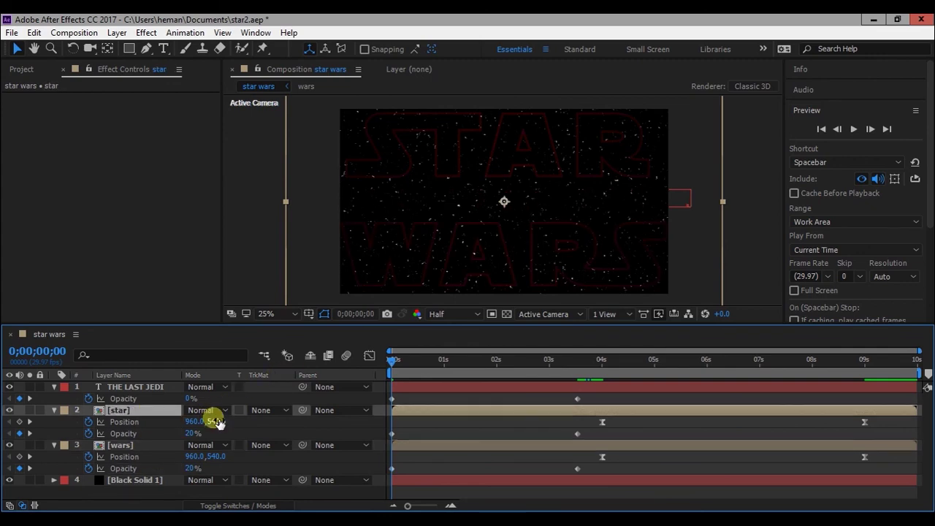
{"action": "left_click_drag", "start_coordinate": [216, 422], "coordinate": [282, 422]}
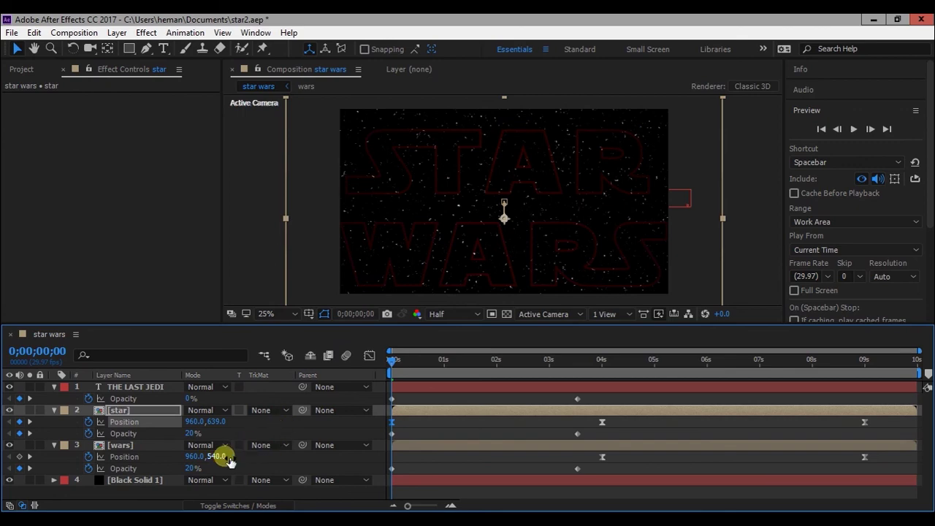
{"action": "left_click_drag", "start_coordinate": [218, 457], "coordinate": [151, 458]}
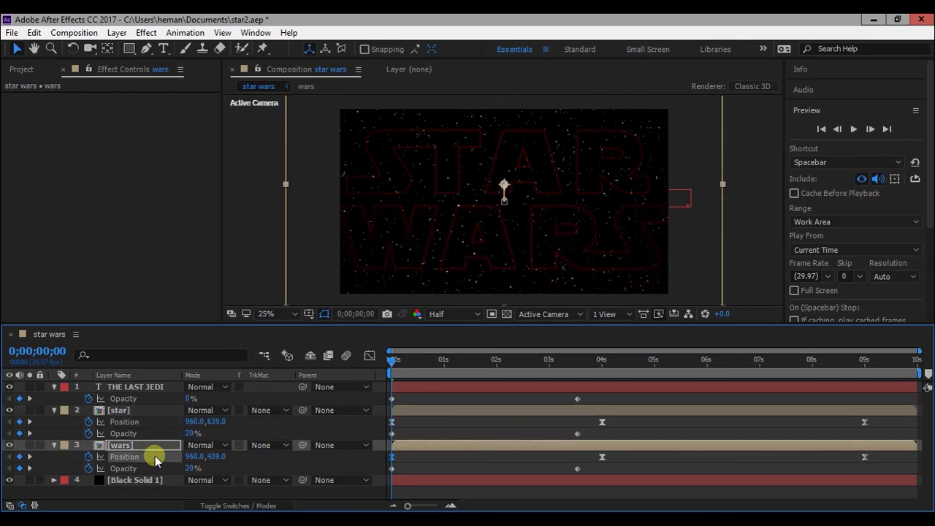
{"action": "left_click_drag", "start_coordinate": [219, 422], "coordinate": [242, 417]}
{"action": "left_click", "coordinate": [854, 130]}
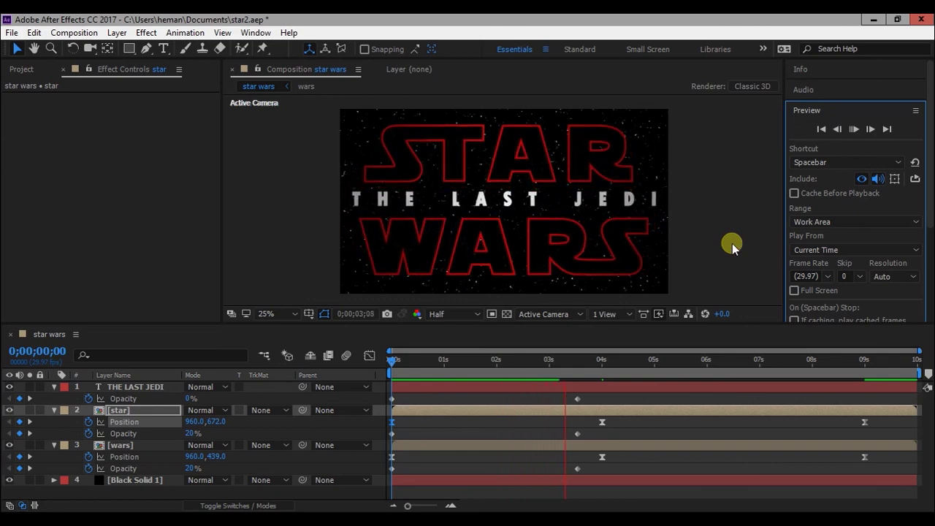
{"action": "left_click", "coordinate": [854, 130]}
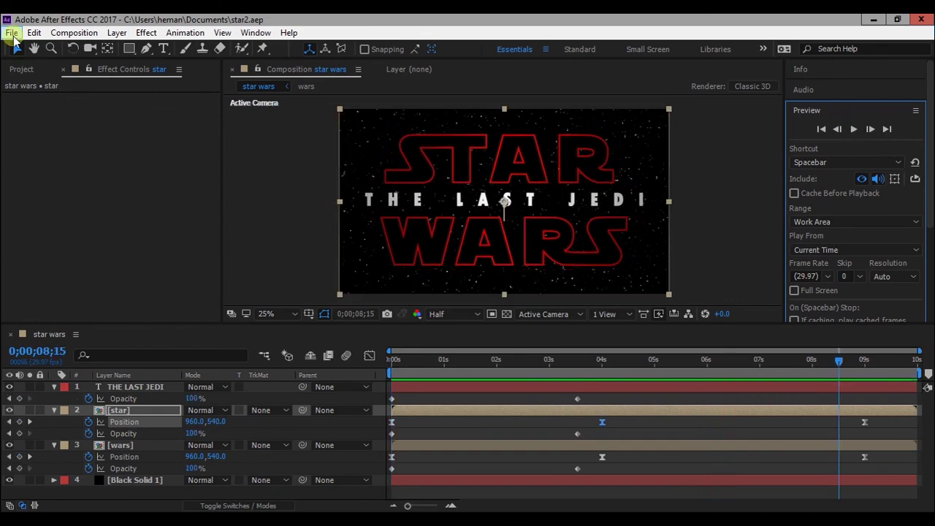
Render the star wars composition through the render queue to star wars.avi in the Documents folder
{"action": "left_click", "coordinate": [12, 33]}
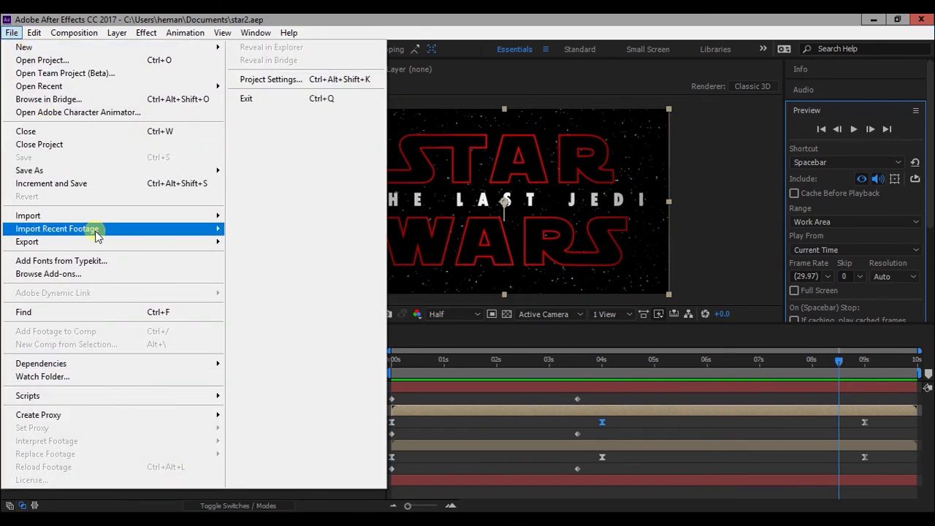
{"action": "mouse_move", "coordinate": [183, 250]}
{"action": "left_click", "coordinate": [284, 257]}
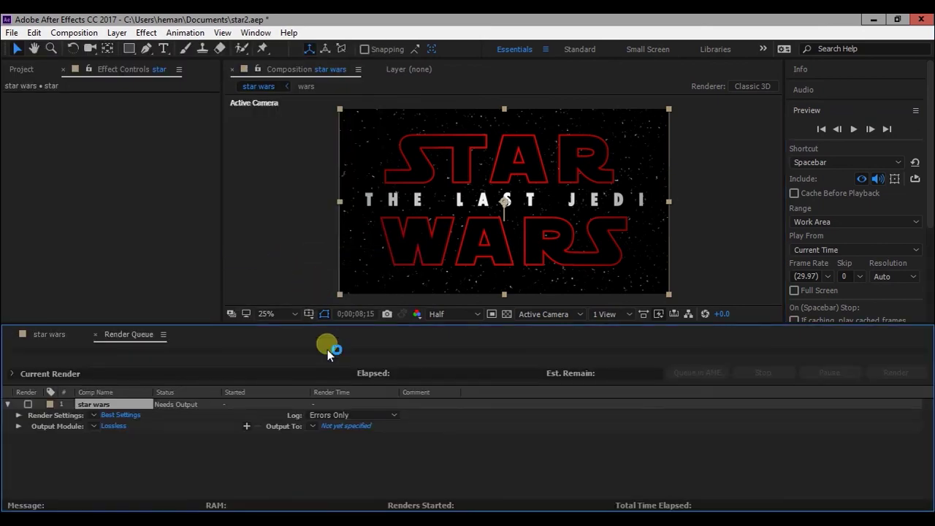
{"action": "left_click", "coordinate": [367, 429]}
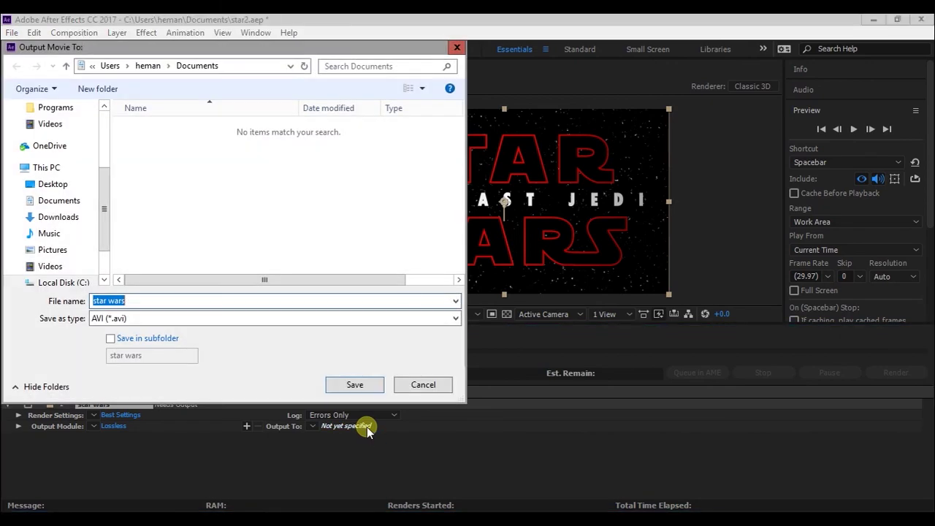
{"action": "left_click", "coordinate": [368, 385]}
{"action": "left_click", "coordinate": [906, 373]}
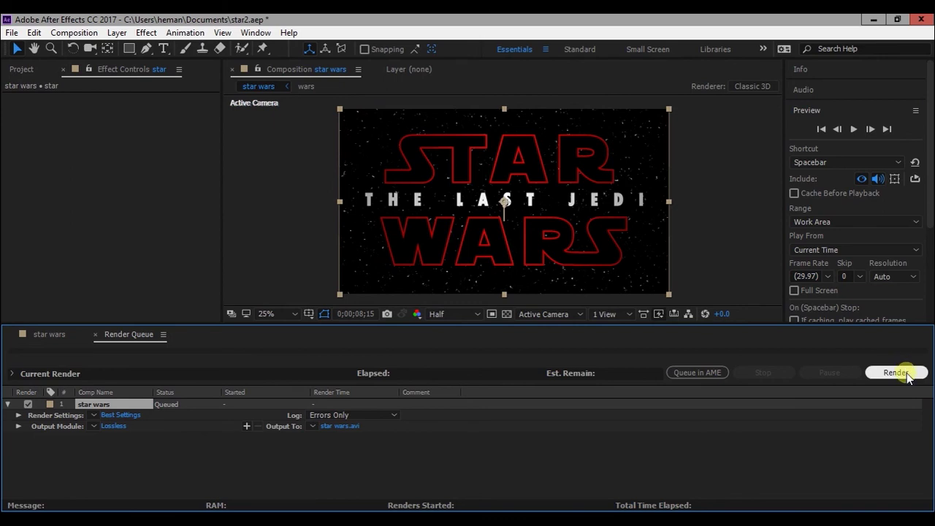